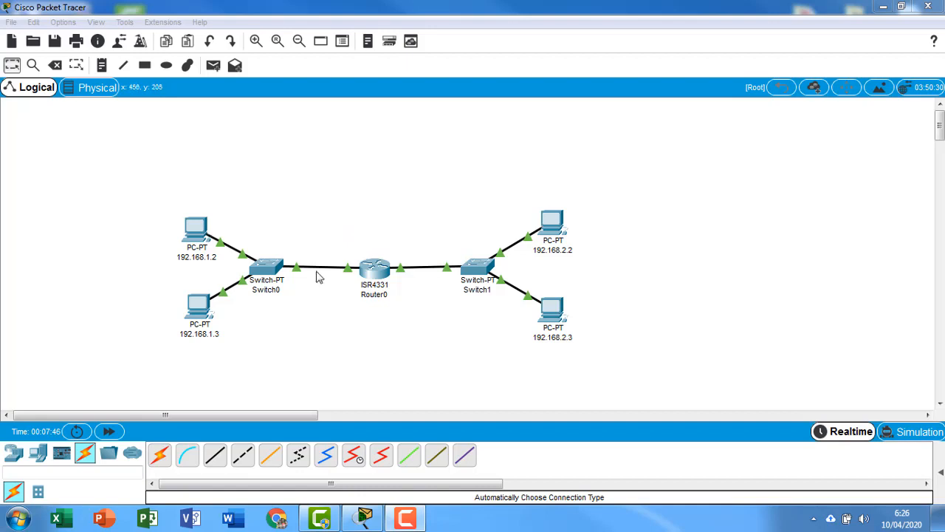
left_click_drag(338, 208, 409, 353)
left_click_drag(149, 159, 312, 380)
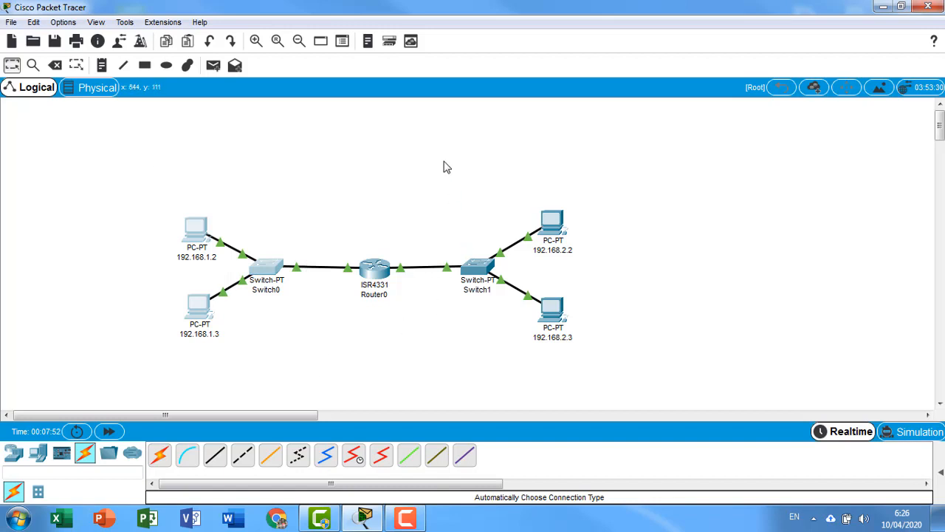
left_click_drag(443, 160, 610, 378)
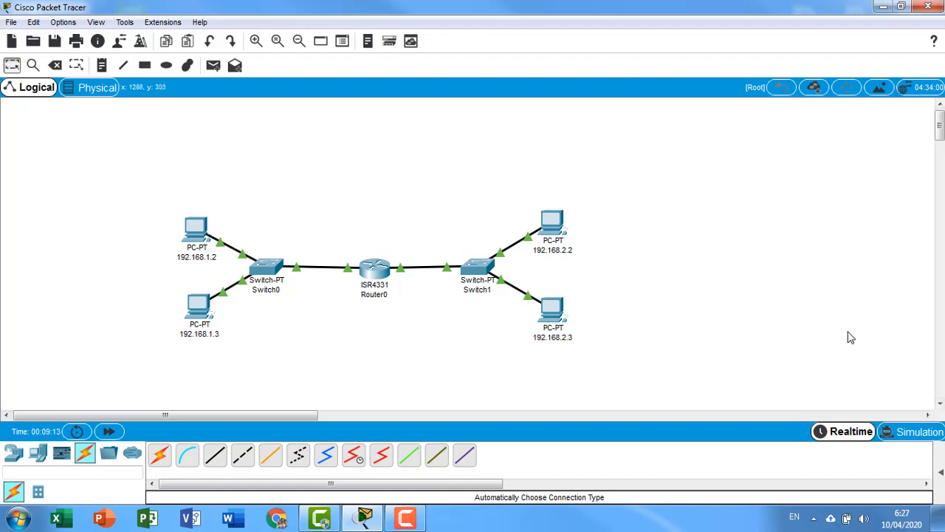
left_click(405, 518)
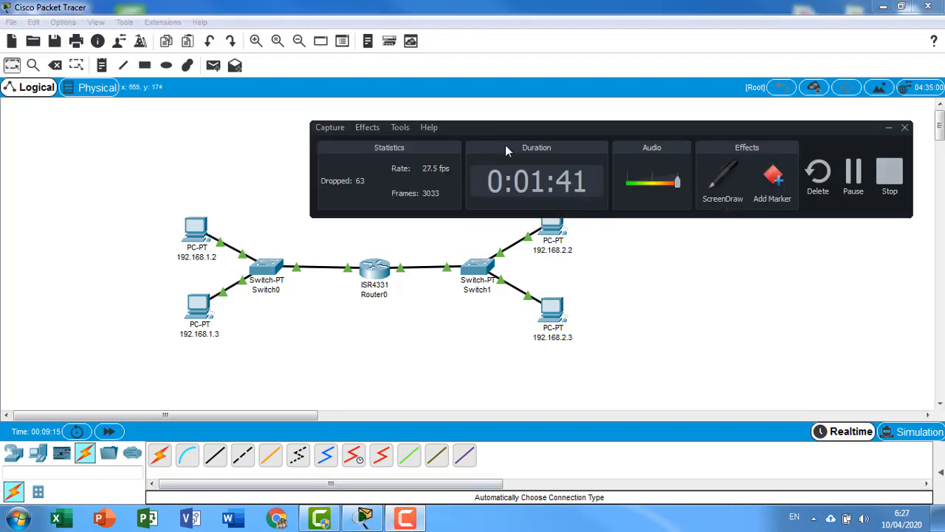
left_click(853, 173)
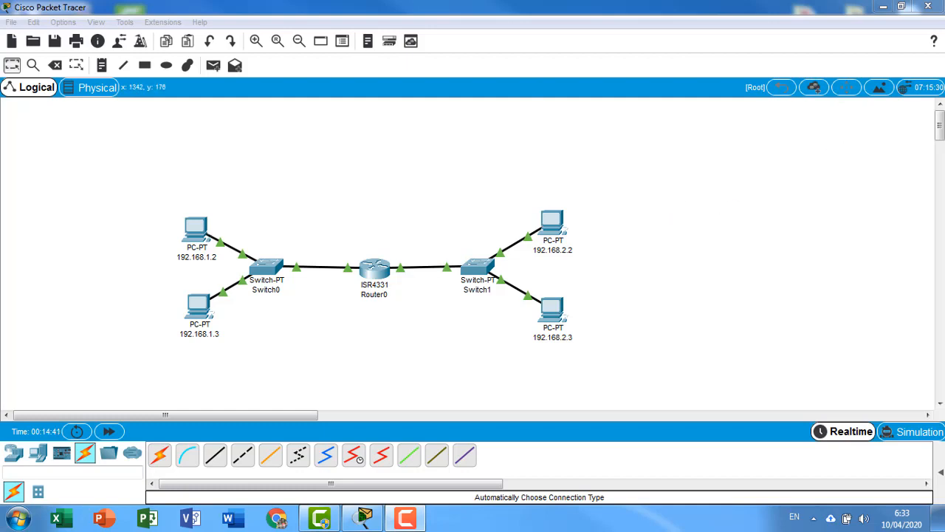
left_click_drag(944, 15, 476, 70)
left_click_drag(534, 92, 944, 247)
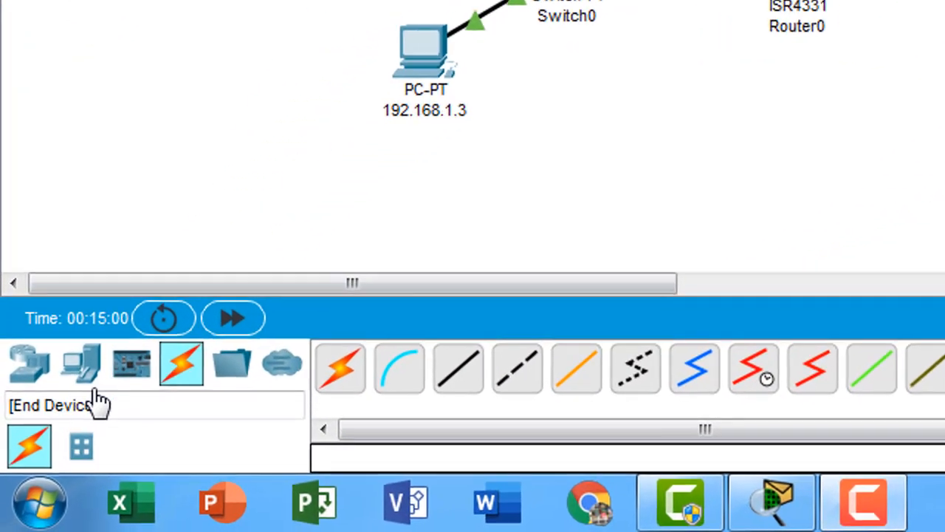
Step: Add a generic server to the workspace above Switch0, between the switch and the router
left_click(87, 382)
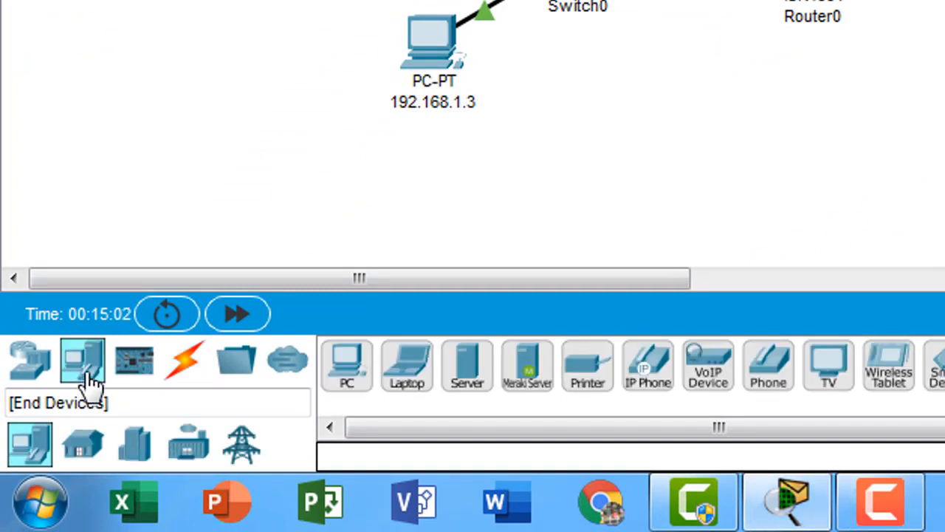
left_click_drag(464, 384, 327, 155)
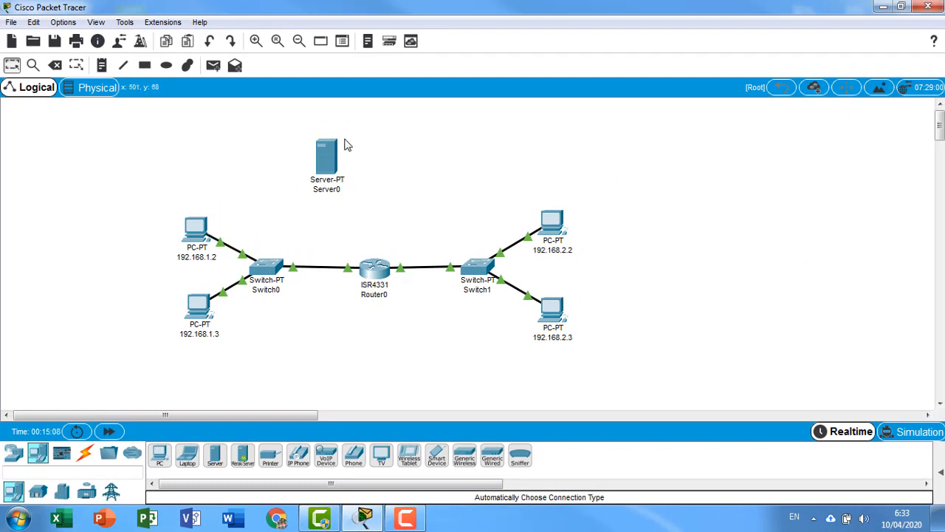
left_click_drag(324, 168, 307, 179)
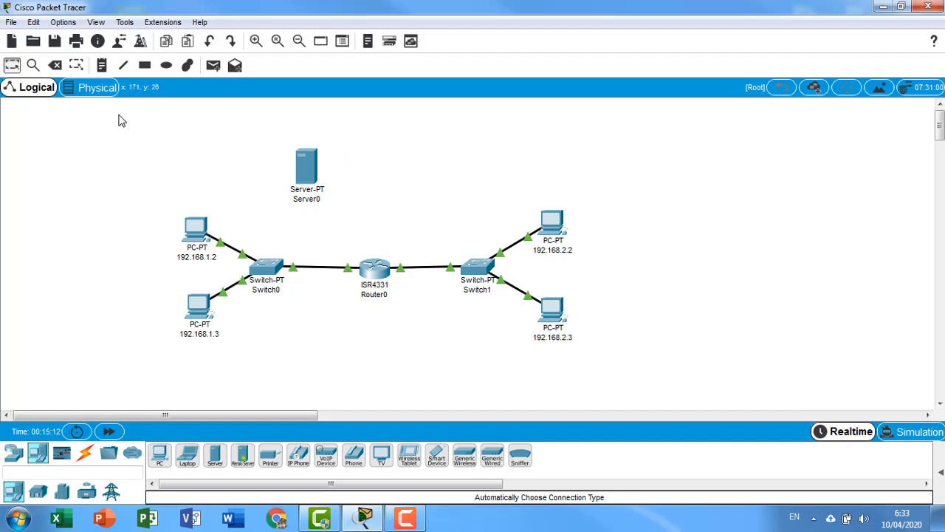
left_click_drag(122, 121, 338, 367)
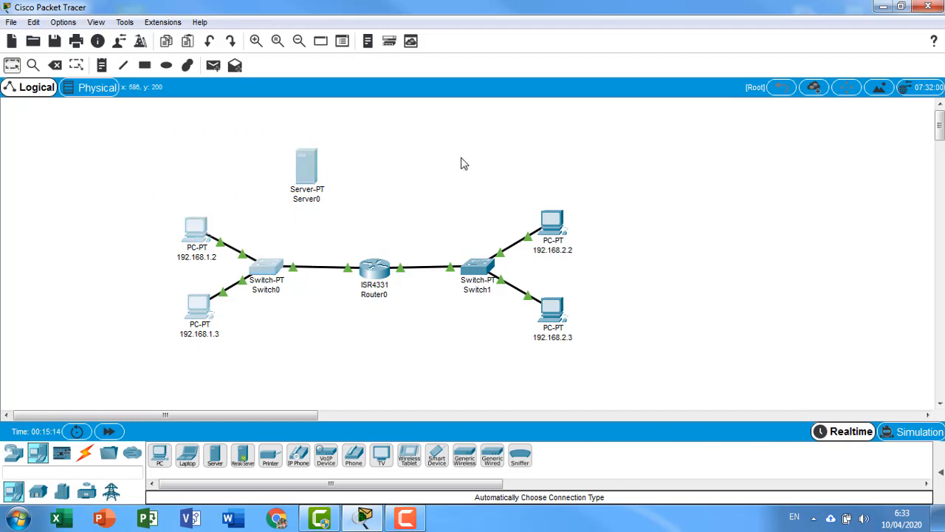
left_click_drag(446, 132, 633, 339)
left_click_drag(329, 110, 149, 362)
left_click(199, 171)
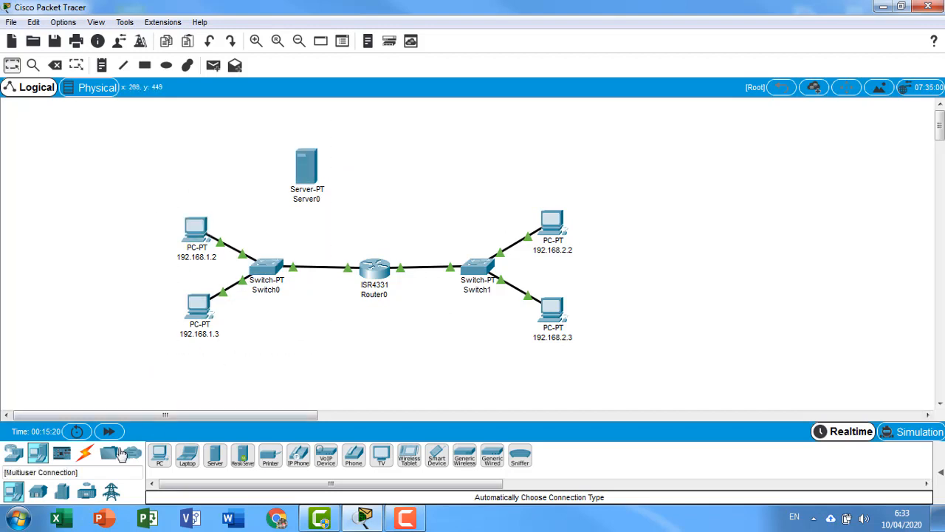
Step: Connect Server0 to Switch0 with an automatically chosen cable and move the server slightly higher above the switch
left_click(85, 453)
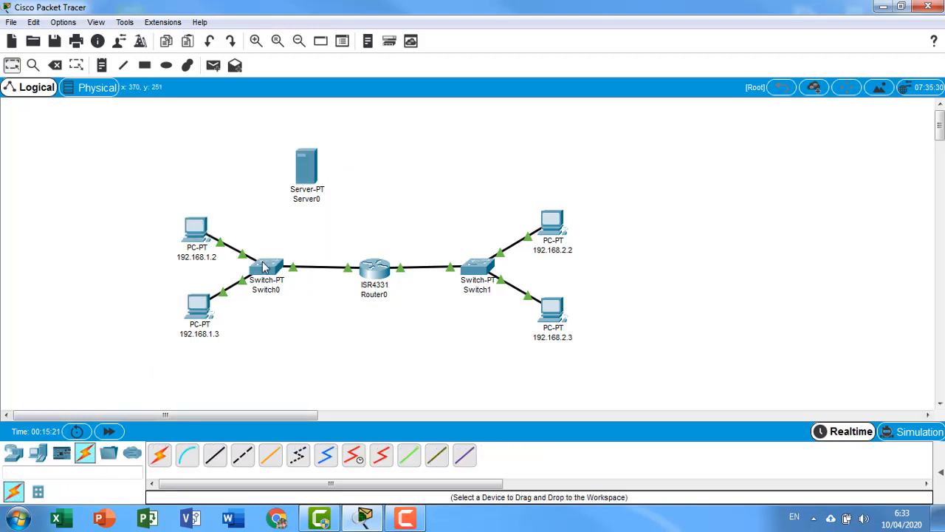
left_click(156, 459)
left_click(306, 172)
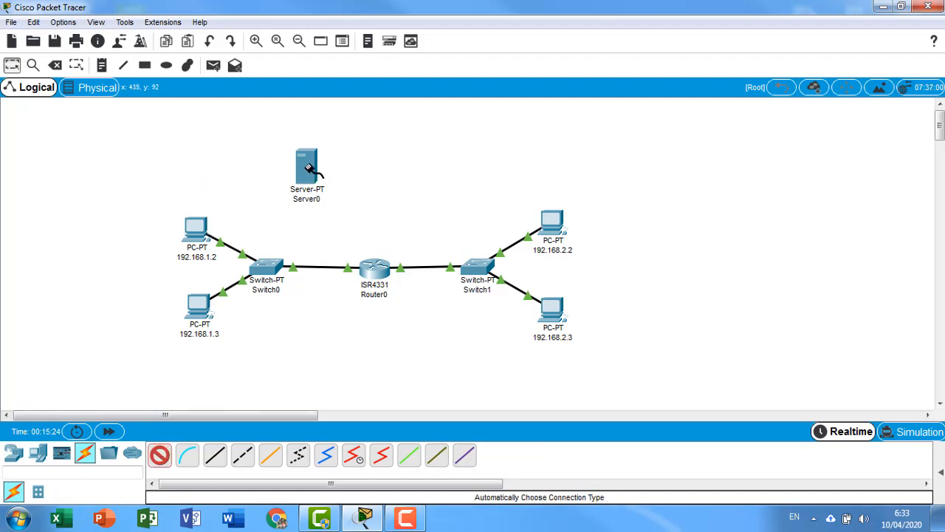
left_click(264, 260)
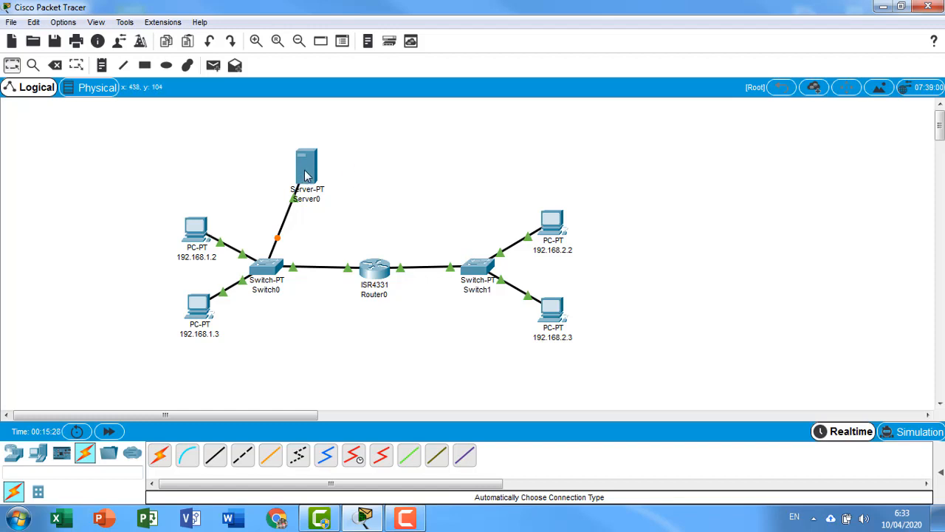
left_click_drag(310, 177, 300, 155)
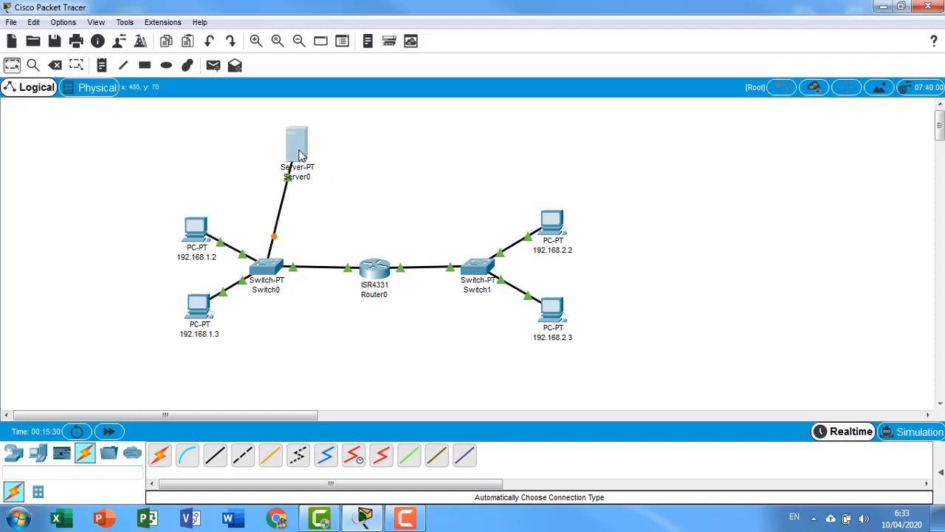
left_click_drag(152, 115, 332, 379)
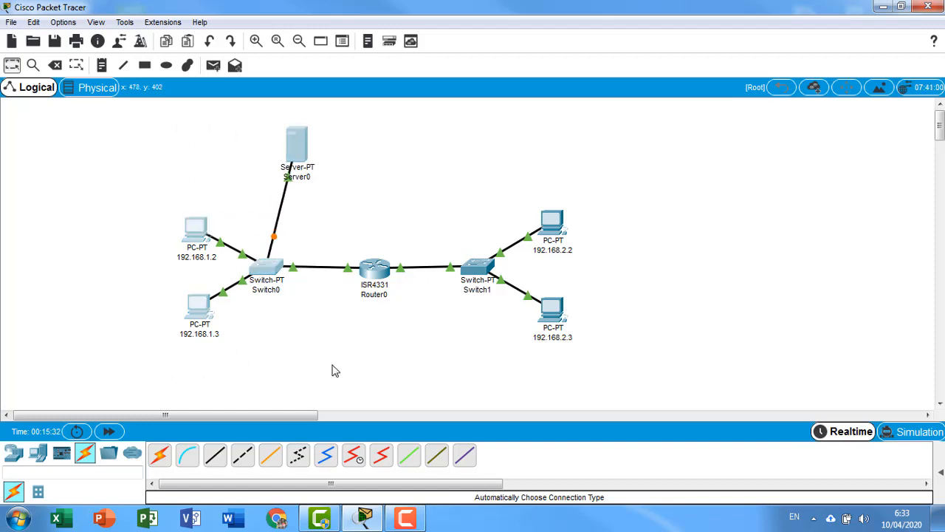
left_click(179, 193)
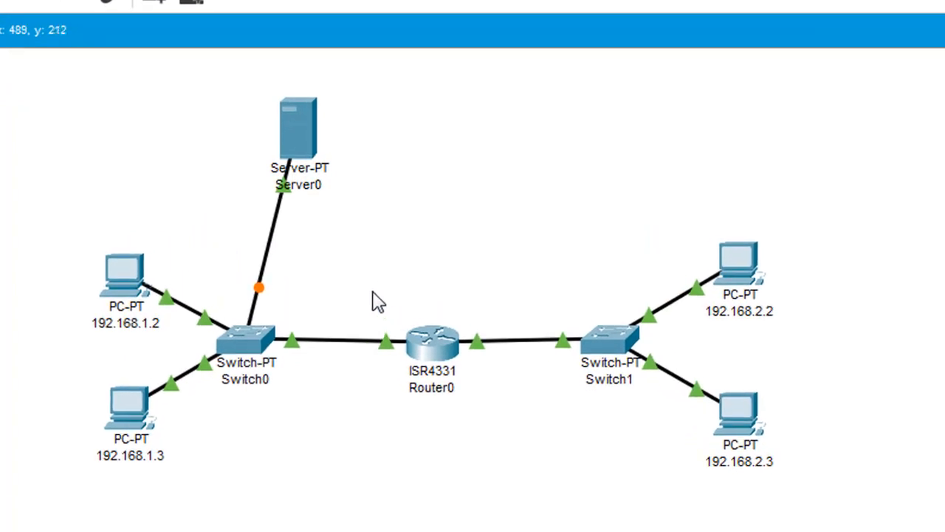
left_click_drag(366, 217, 315, 346)
left_click_drag(329, 464, 328, 463)
left_click_drag(52, 232, 200, 391)
left_click_drag(76, 415, 232, 497)
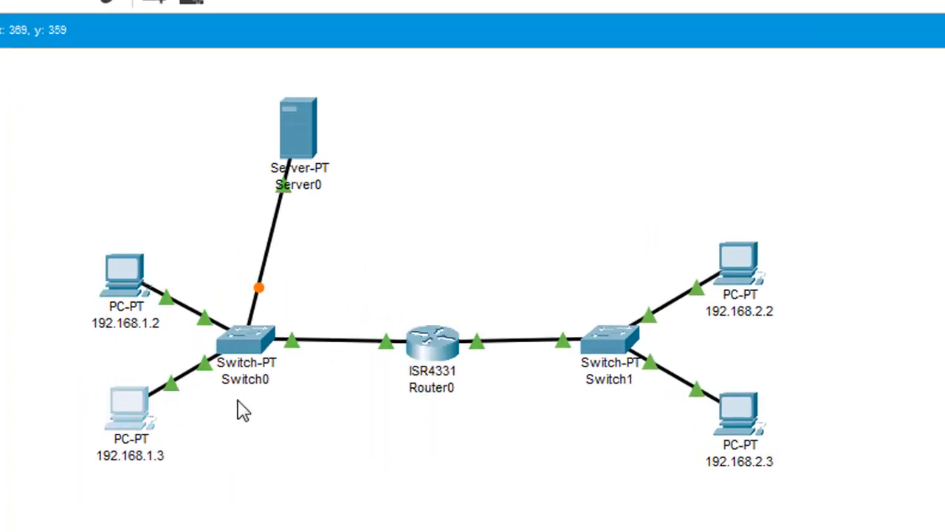
left_click_drag(246, 99, 424, 256)
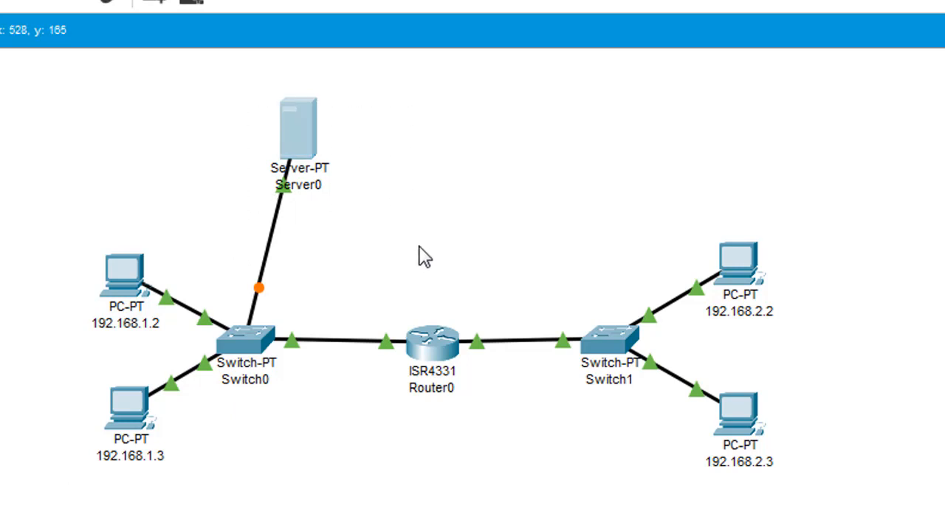
left_click(424, 174)
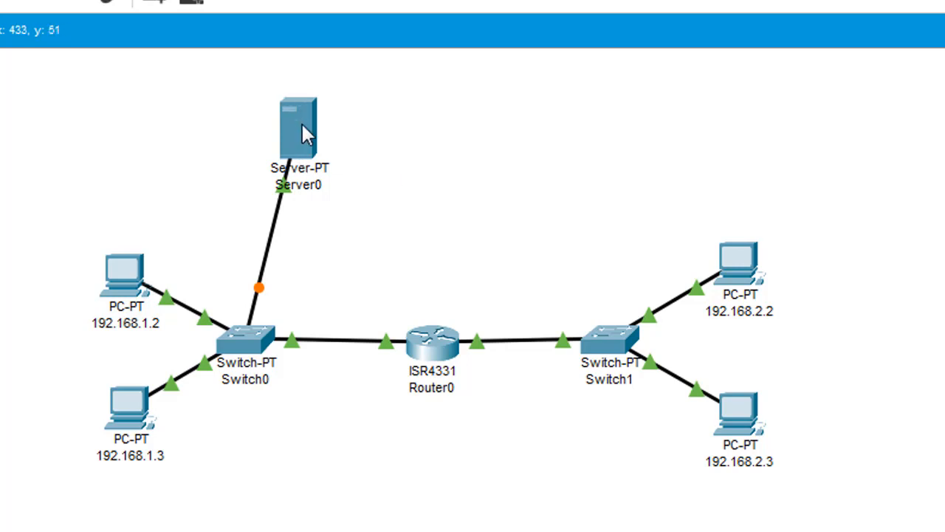
Step: Set the display name of the new server to "192.168.1.100 DHCP"
mouse_move(299, 126)
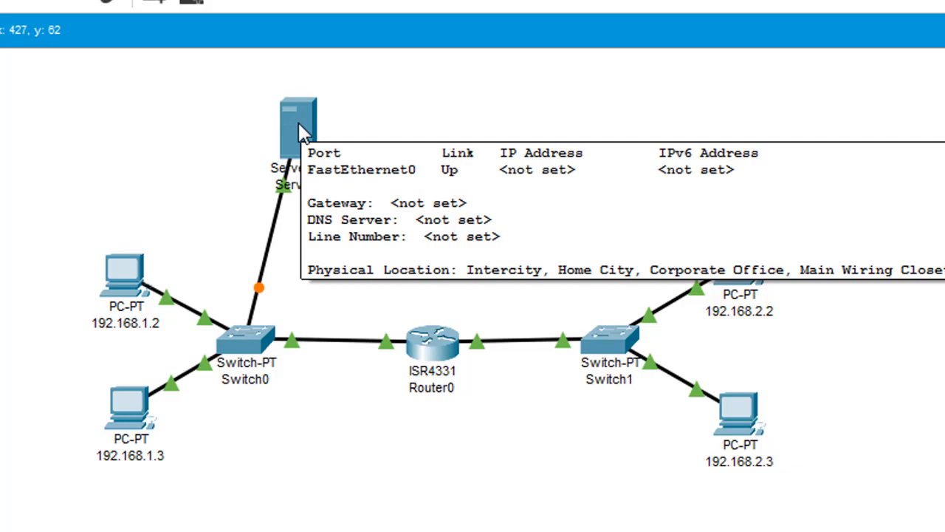
left_click(298, 123)
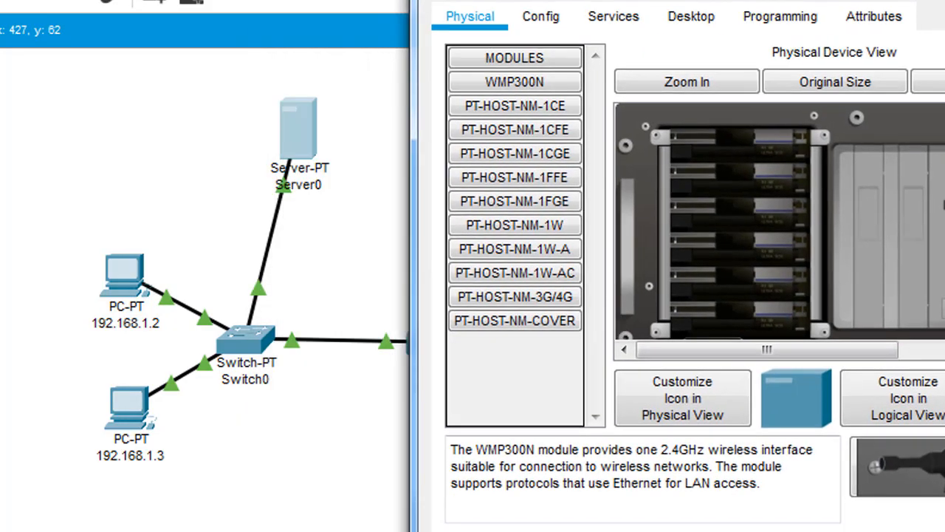
left_click(542, 17)
double_click(787, 122)
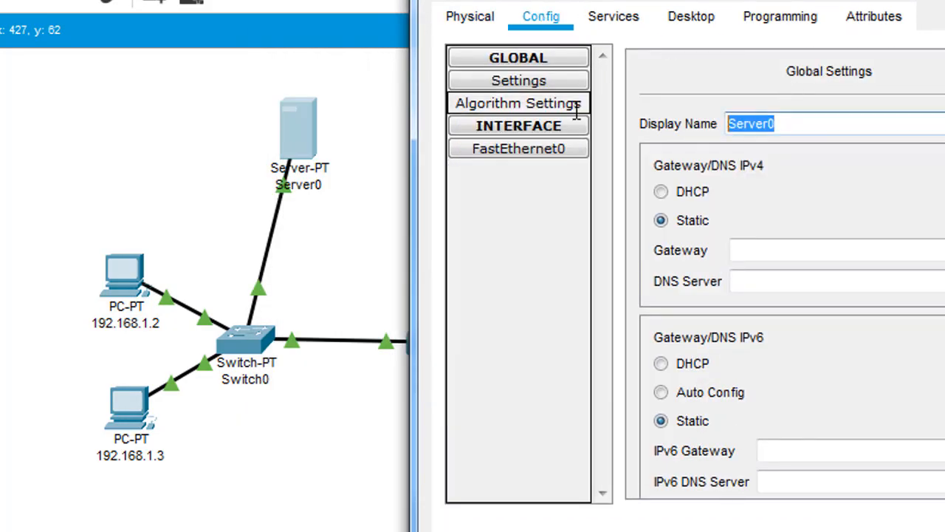
type("192.136")
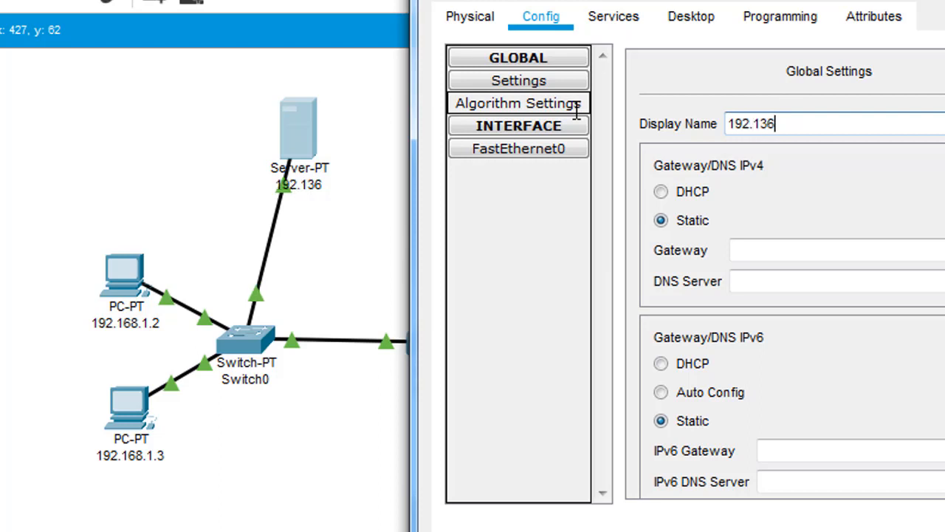
key("BackSpace")
key("BackSpace")
key("BackSpace")
type("168.168")
key("BackSpace")
key("BackSpace")
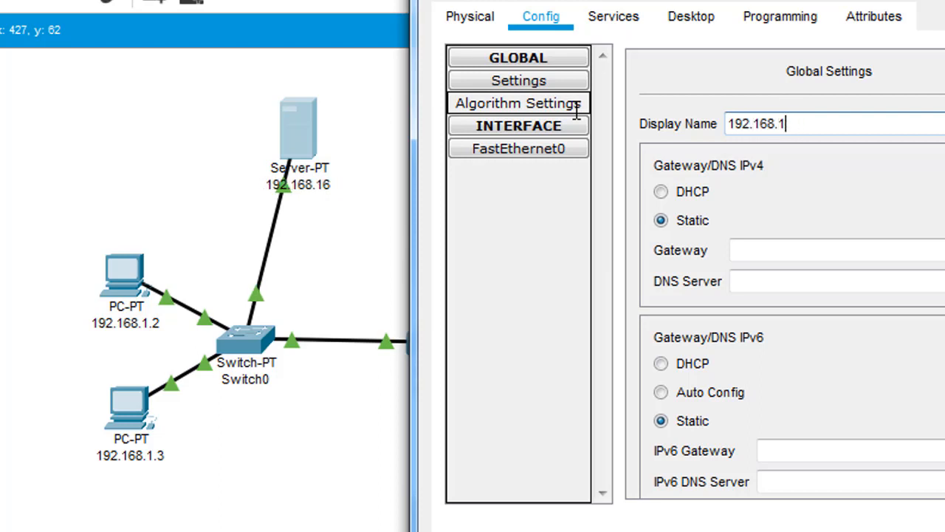
type(".100")
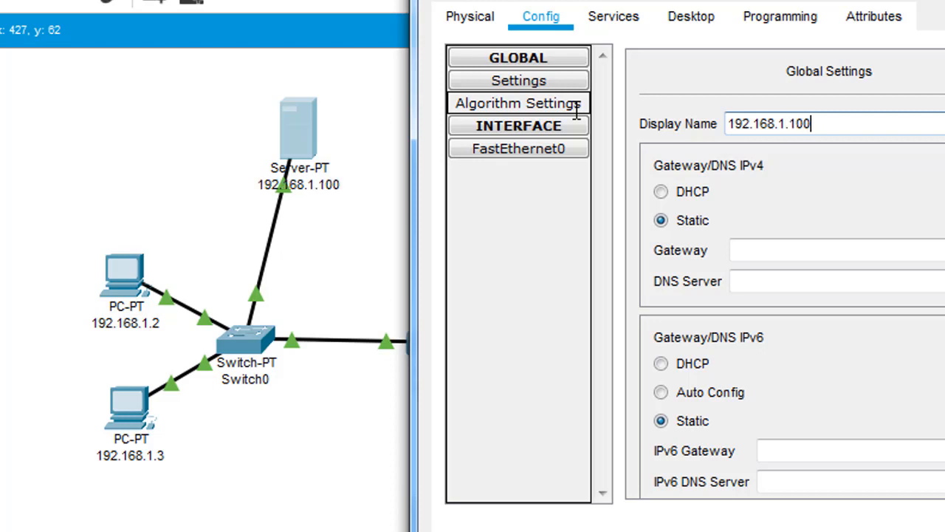
type(" DHCP")
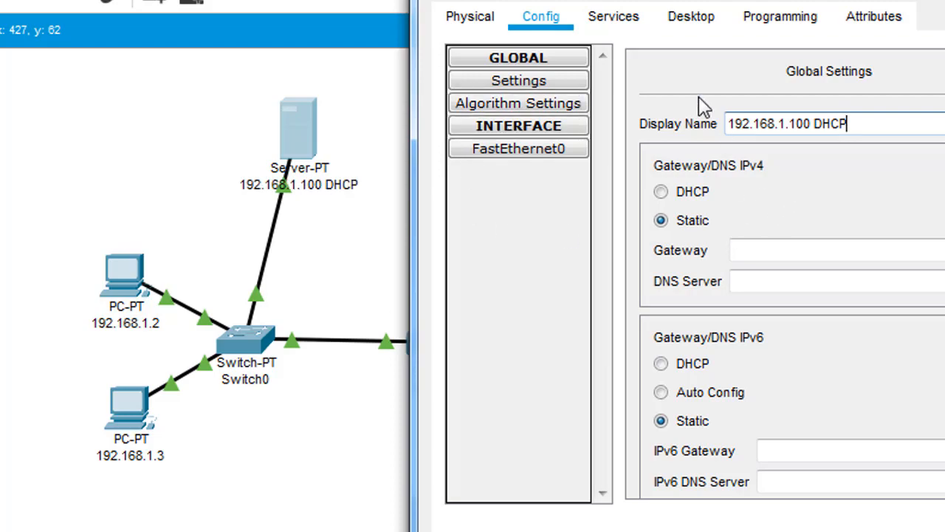
Step: Give the server the static IP address 192.168.1.100, subnet mask 255.255.255.0 and default gateway 192.168.1.1
left_click(683, 16)
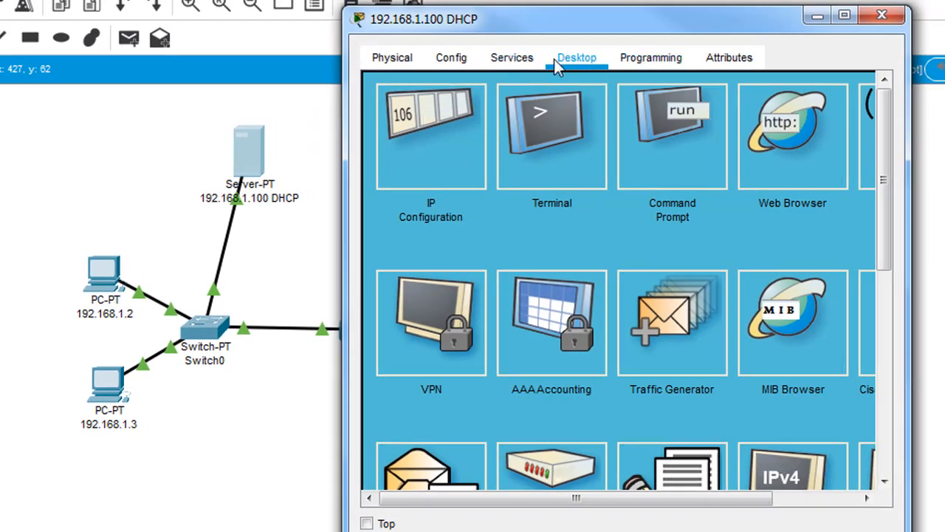
left_click(458, 120)
left_click(546, 174)
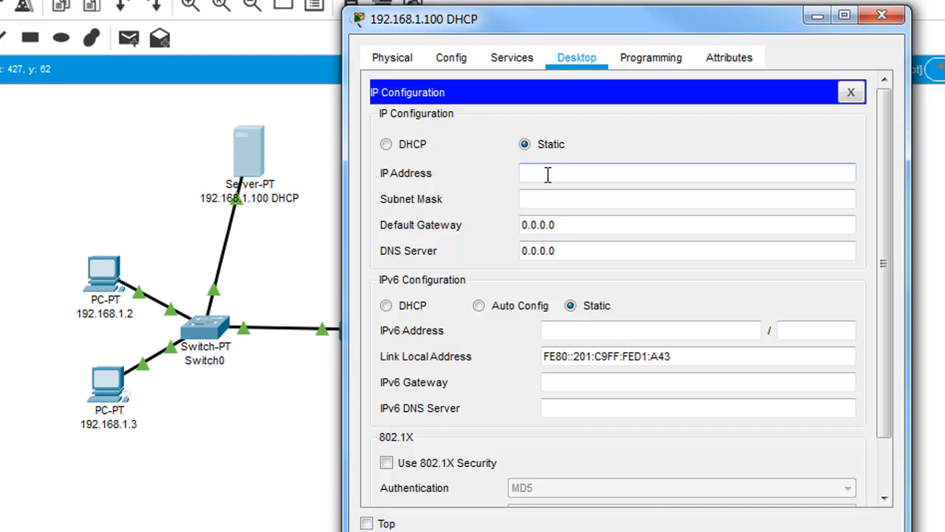
type("192.168.1.100")
left_click(524, 198)
left_click_drag(569, 224, 486, 215)
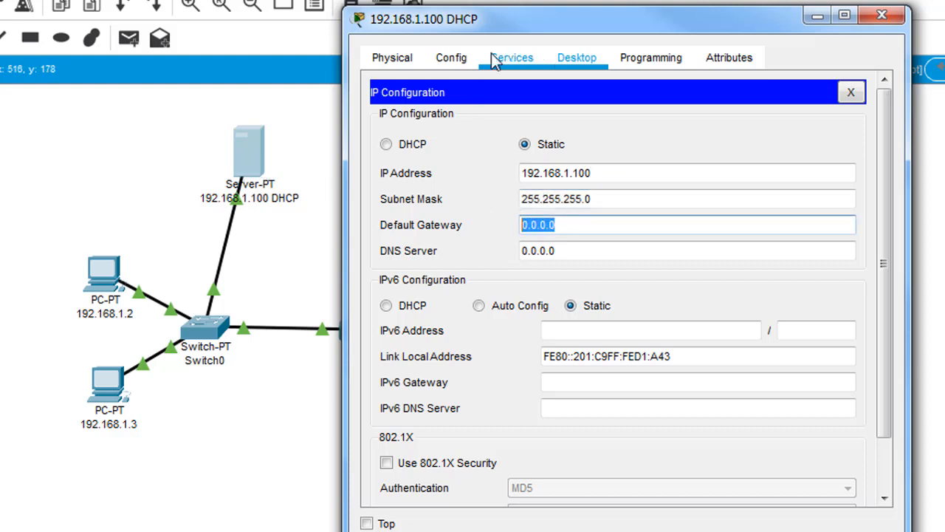
left_click_drag(609, 18, 847, 1)
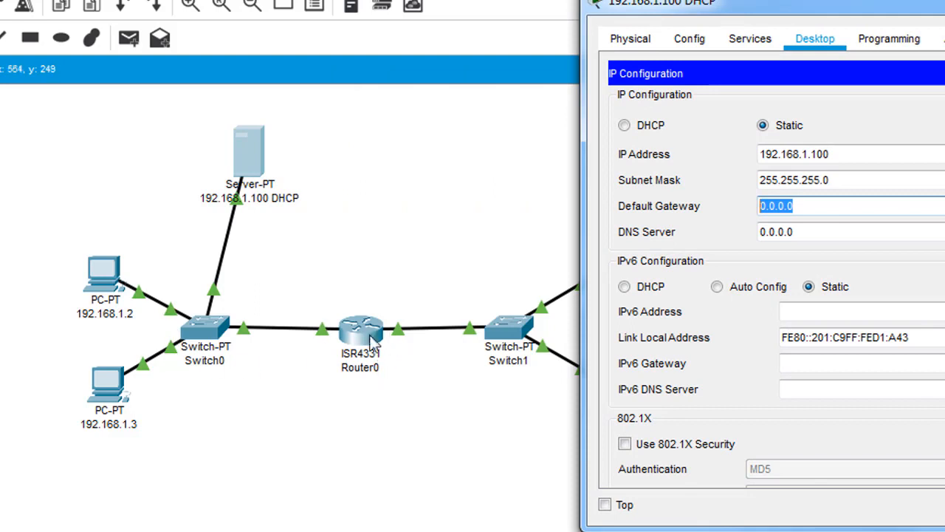
type("192.168.1.1")
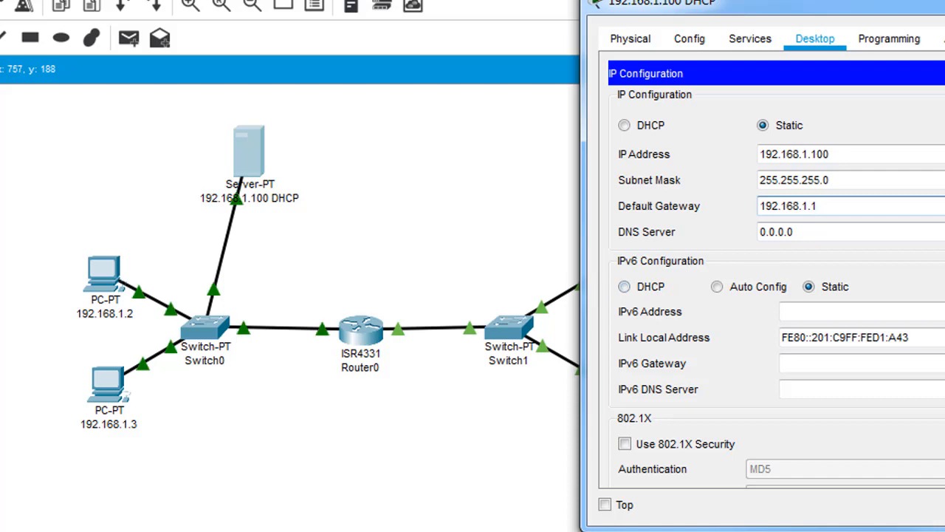
Step: Rename the Router0 label to "192.168.1.1 / 192.168.2.1"
left_click(385, 371)
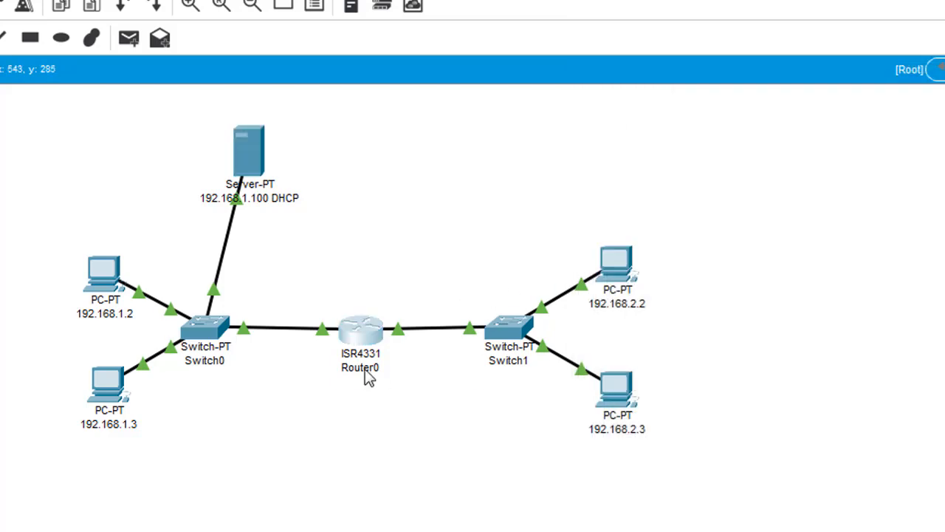
left_click(367, 369)
left_click_drag(426, 374, 255, 371)
type("192.168.1.1")
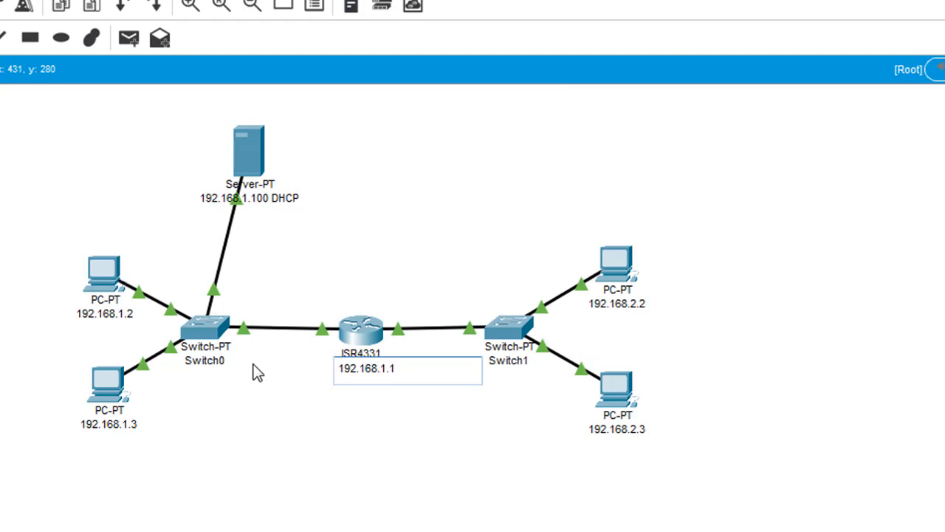
type(" / 192.168.2.1")
left_click(468, 197)
Step: Turn on the DHCP service for the FastEthernet0 interface of the server 192.168.1.100 DHCP
left_click(258, 164)
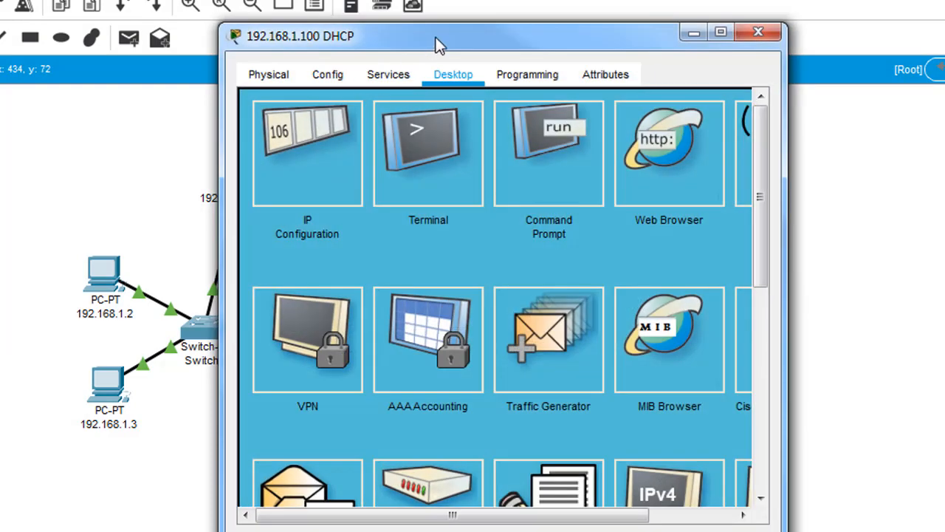
left_click_drag(436, 45, 636, 0)
left_click(535, 34)
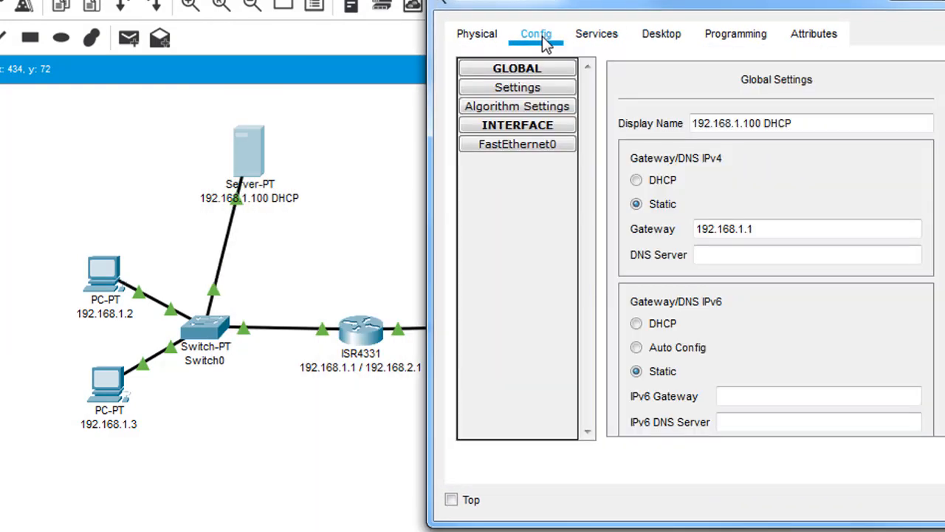
left_click(479, 37)
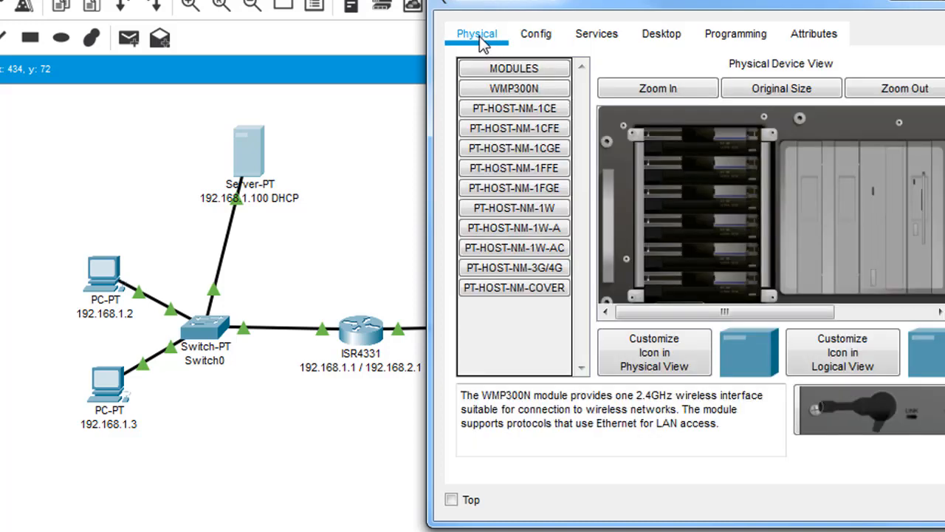
left_click(612, 41)
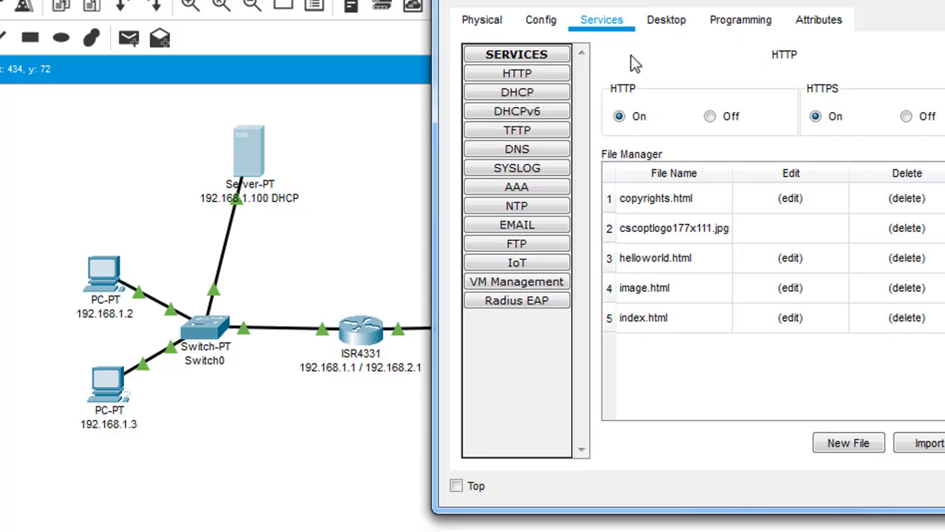
left_click(534, 93)
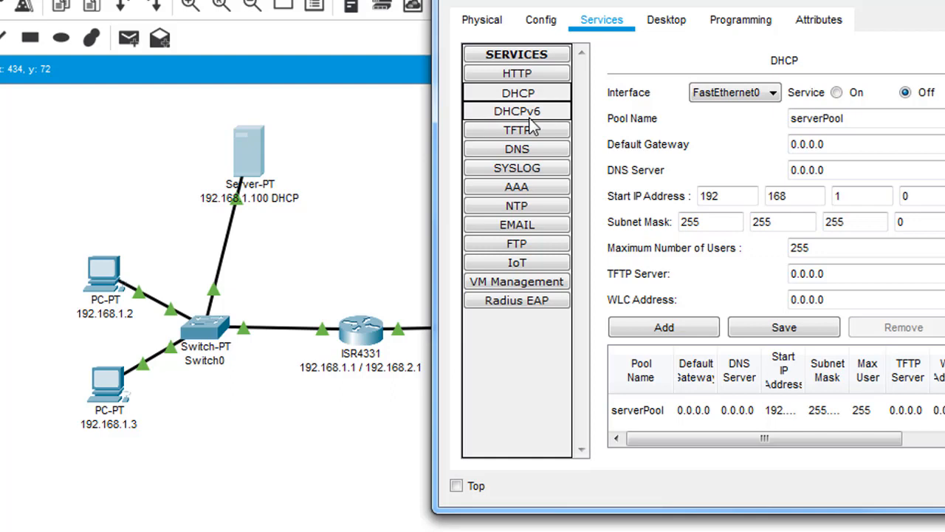
left_click(838, 95)
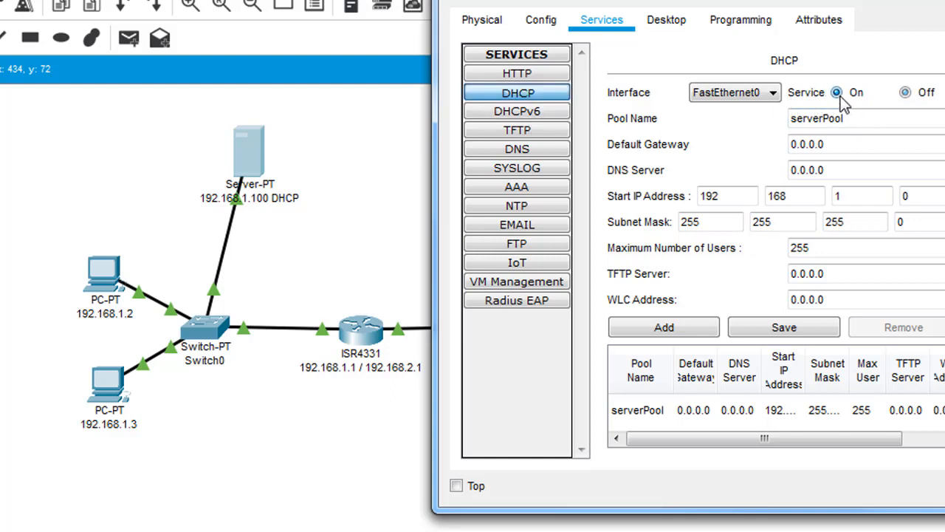
Step: Set the default gateway of the serverPool DHCP pool to 192.168.1.1
left_click(860, 410)
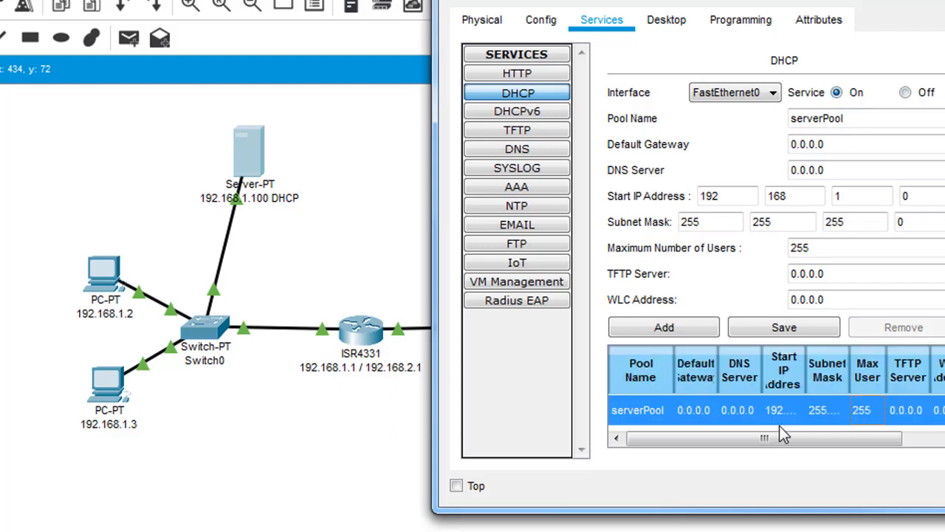
left_click(820, 144)
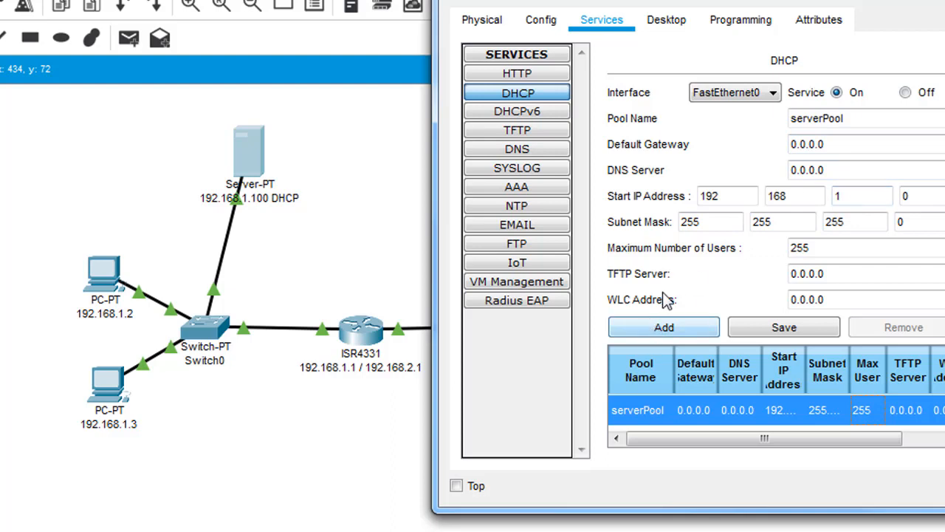
left_click(819, 118)
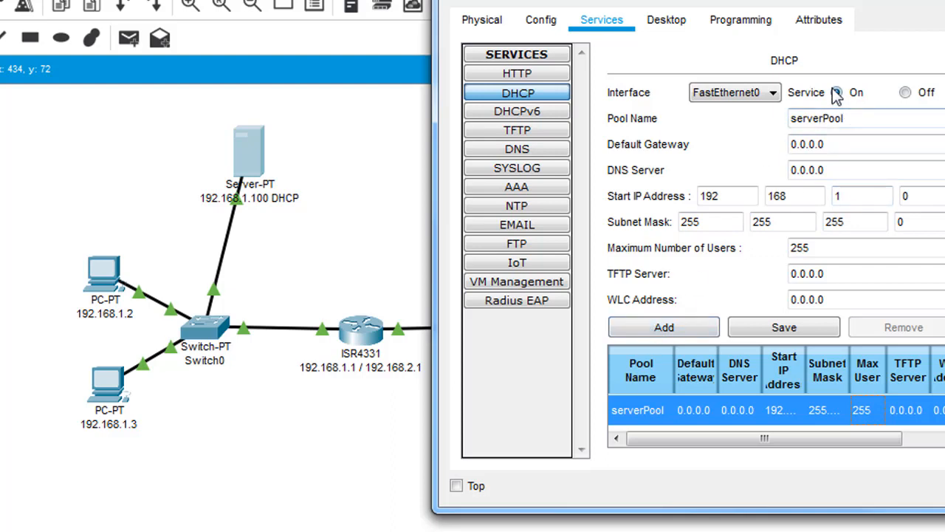
left_click(838, 92)
left_click(837, 143)
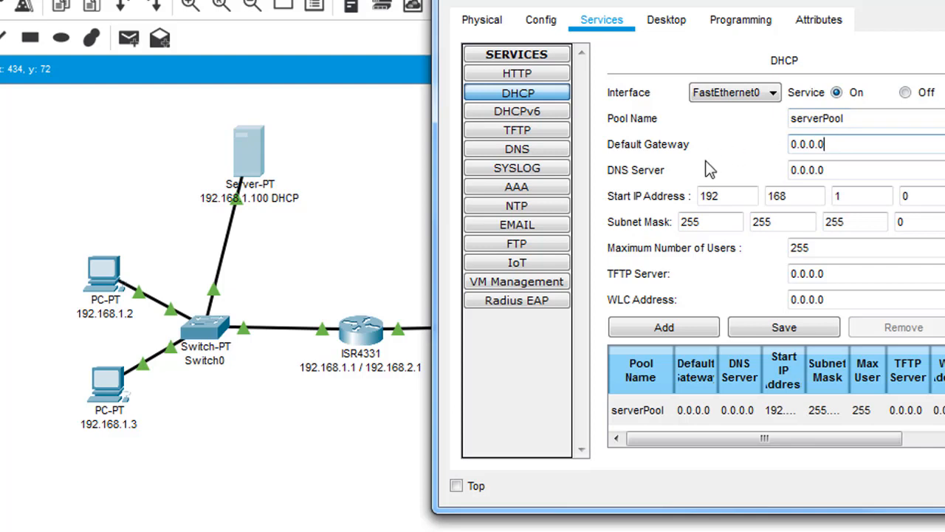
left_click_drag(825, 144, 786, 150)
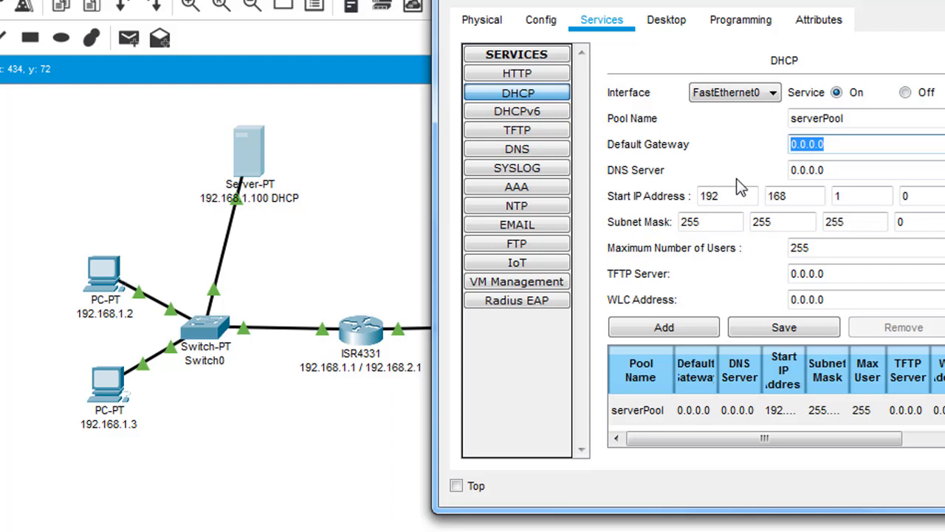
type("19")
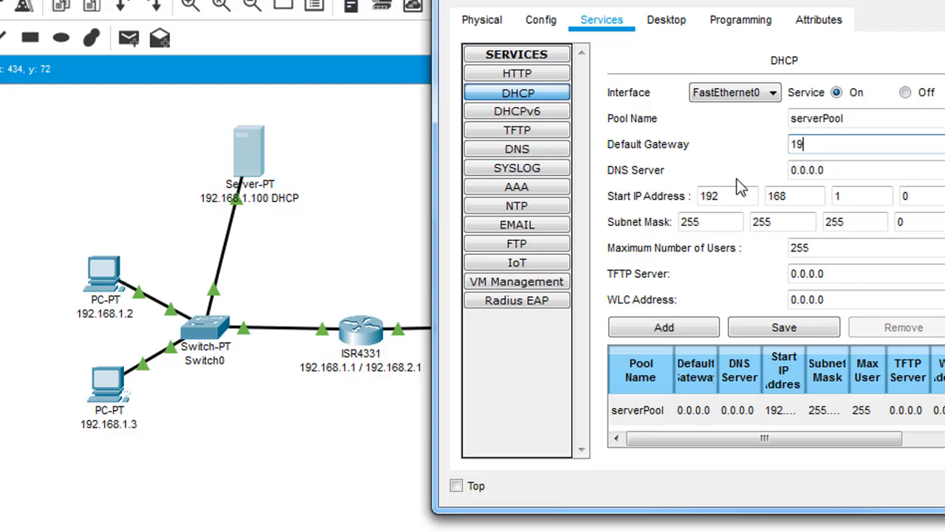
type("2.168.1.1")
Step: Set the start IP address of the DHCP pool to 192.168.1.2
left_click(856, 172)
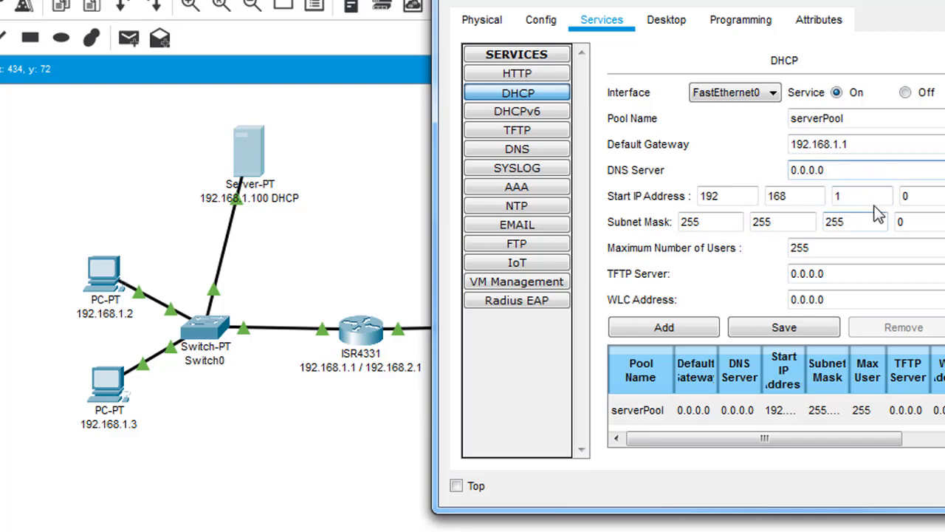
left_click(735, 201)
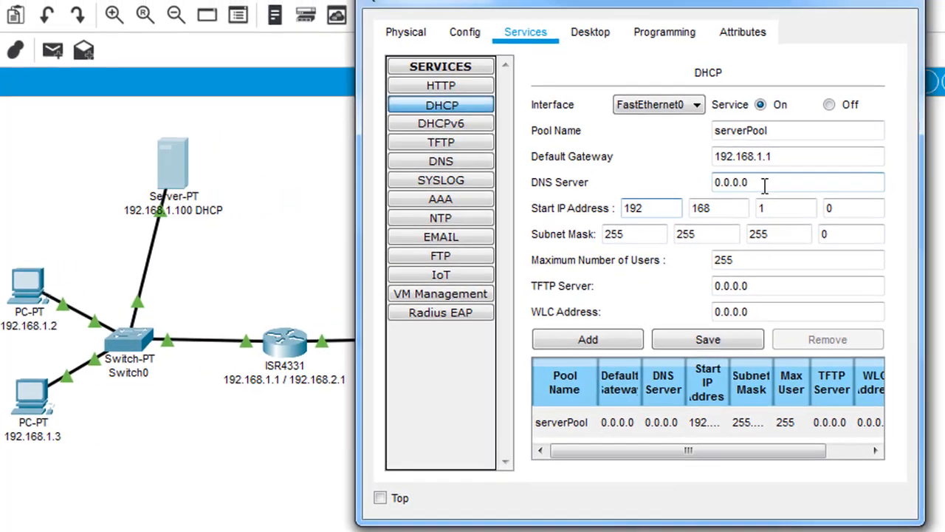
left_click_drag(839, 173, 728, 172)
left_click(872, 173)
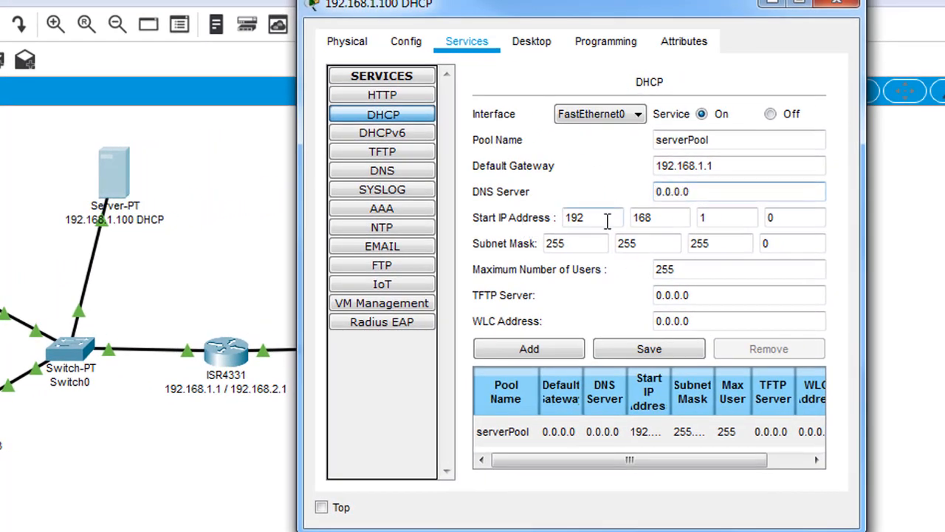
left_click(607, 217)
left_click(677, 217)
left_click(730, 217)
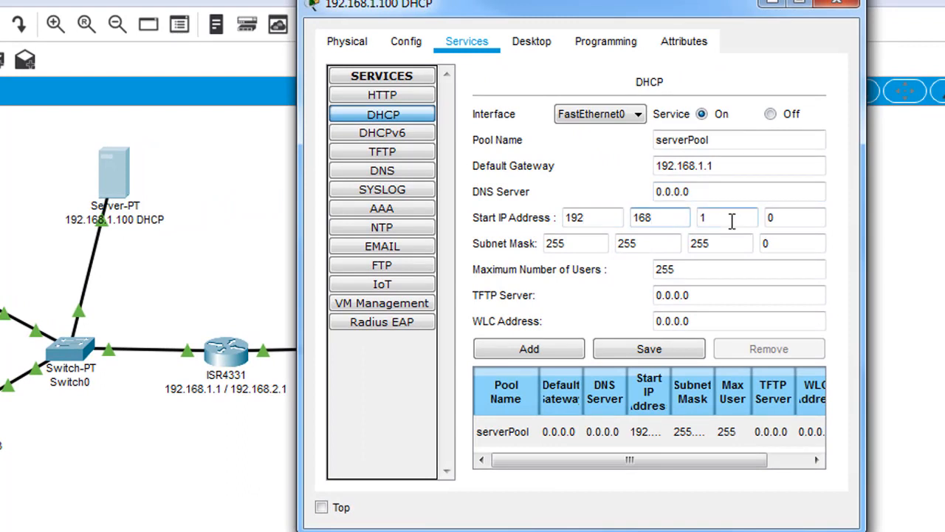
left_click(785, 218)
left_click(786, 218)
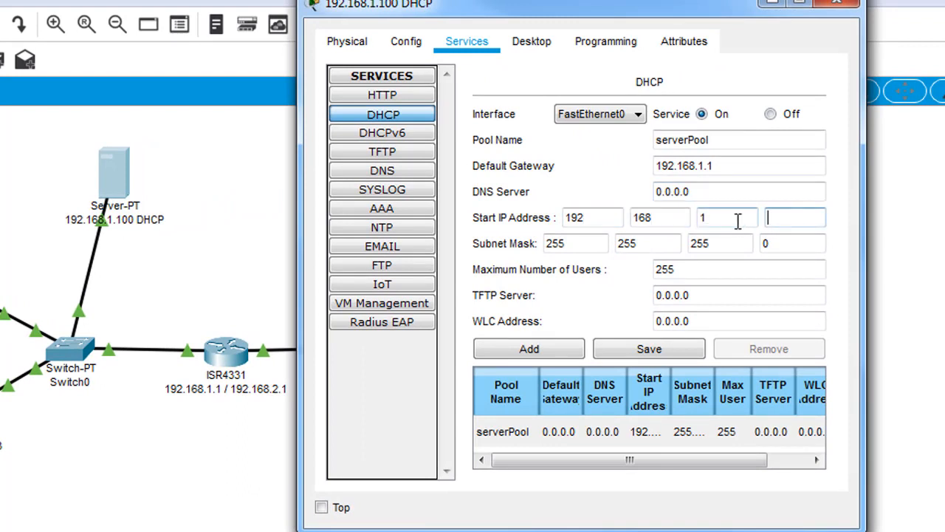
type("2")
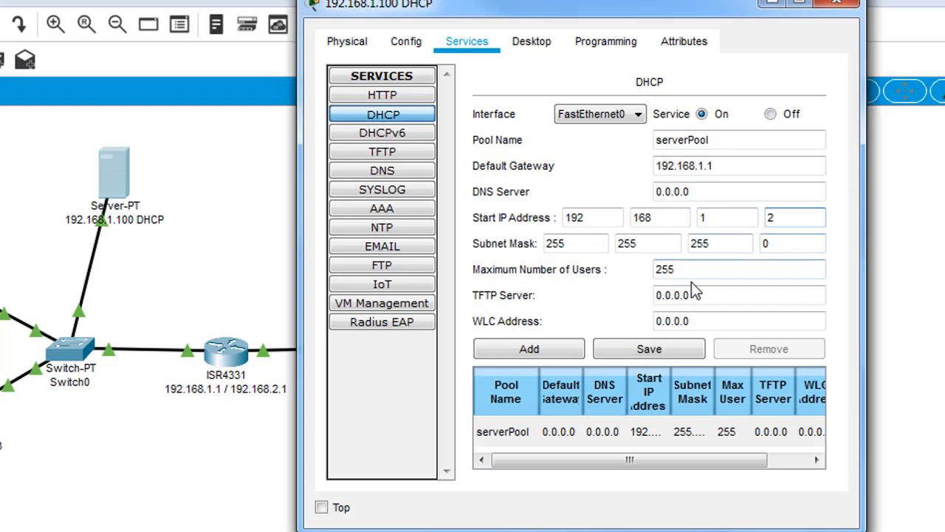
Step: Set the maximum number of users of the DHCP pool to 3
left_click_drag(707, 268, 561, 269)
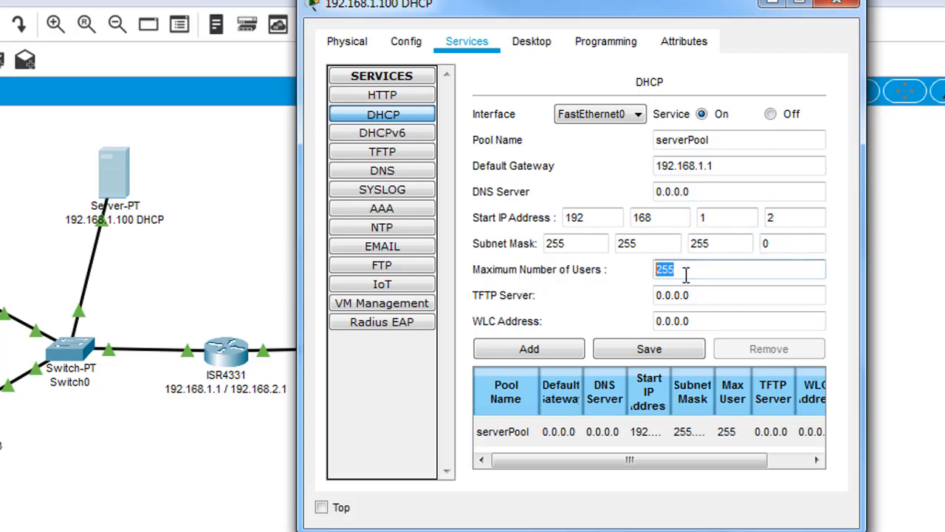
type("5")
type("3")
Step: Check the start address, user limit and subnet mask, save the changes to serverPool and close the server's configuration
left_click(797, 217)
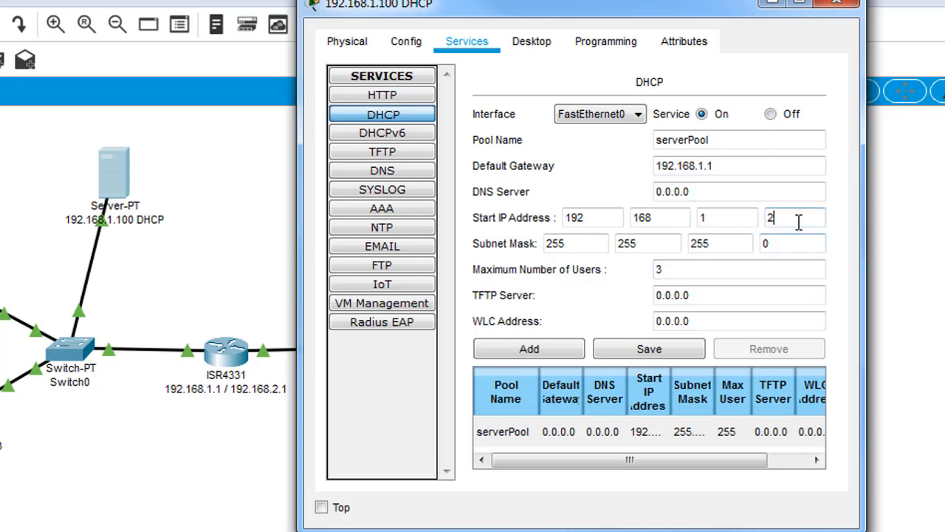
left_click(590, 217)
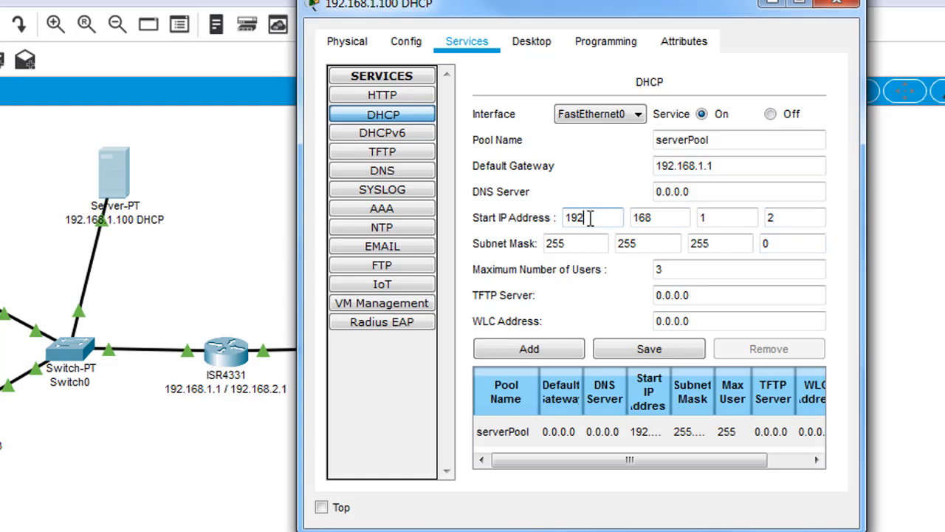
left_click(649, 217)
left_click(713, 217)
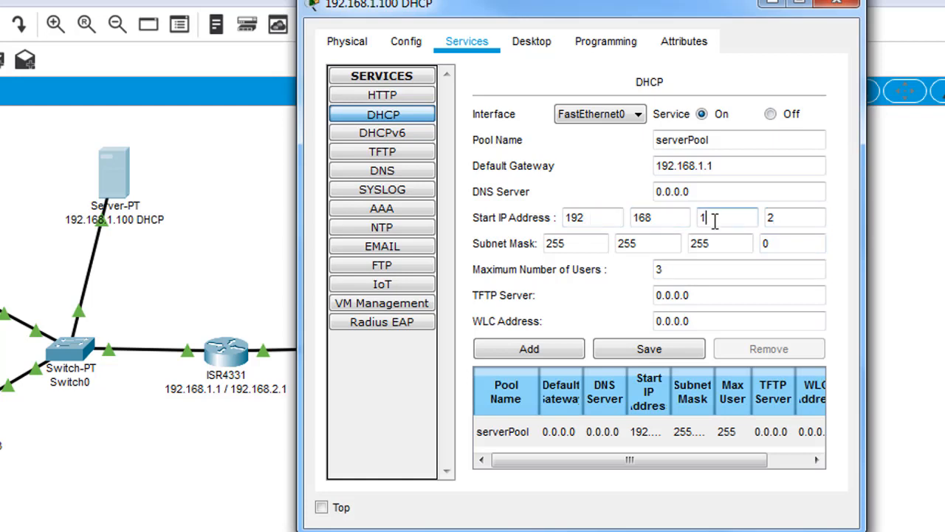
left_click(771, 219)
double_click(693, 269)
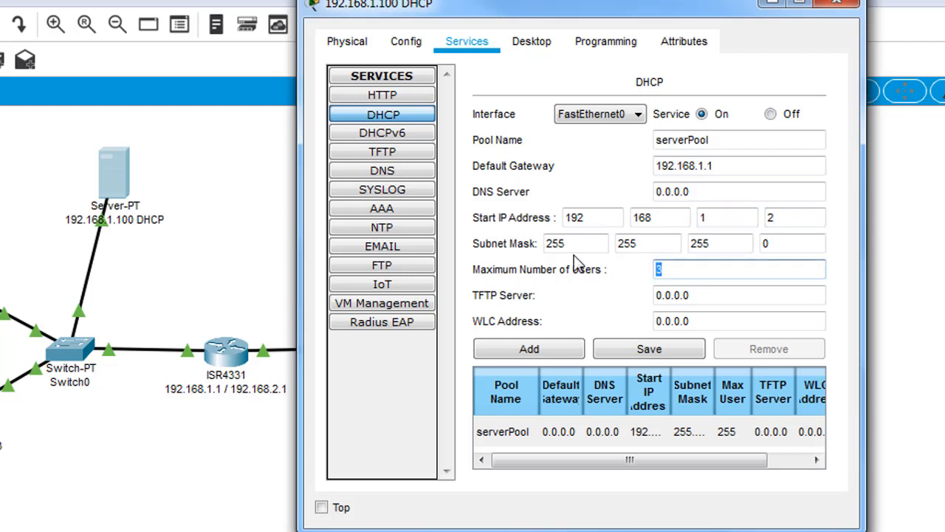
double_click(550, 243)
left_click(642, 247)
left_click(711, 249)
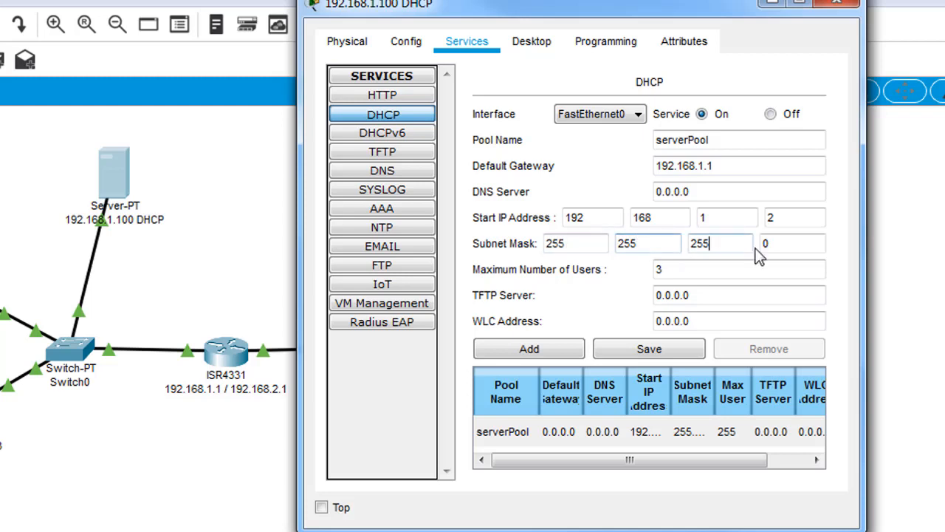
left_click(774, 248)
left_click(658, 355)
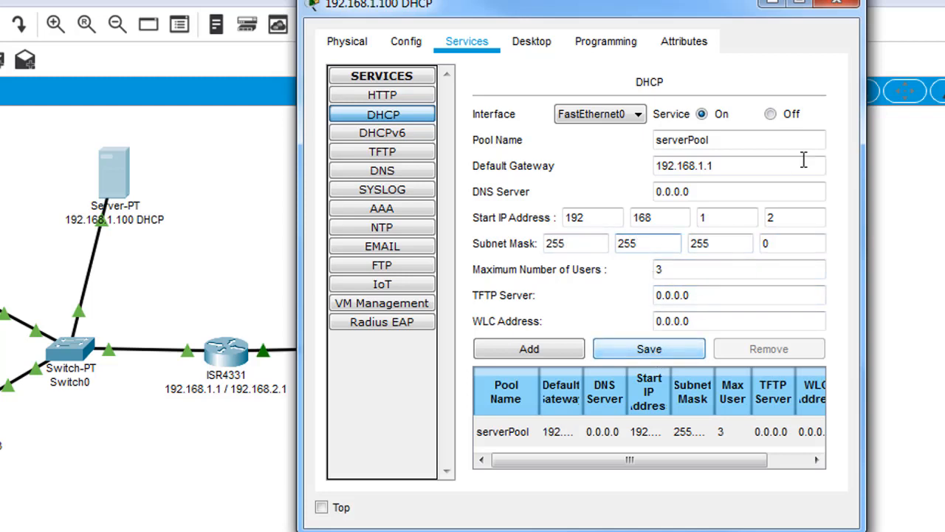
left_click(849, 9)
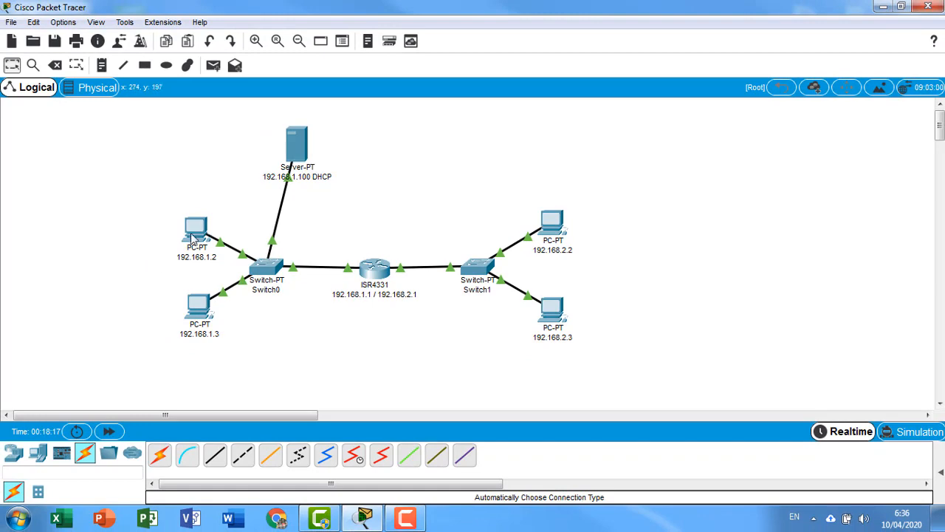
Step: Switch the IPv4 configuration of the PC labelled 192.168.1.2 to DHCP and close its window
left_click(194, 235)
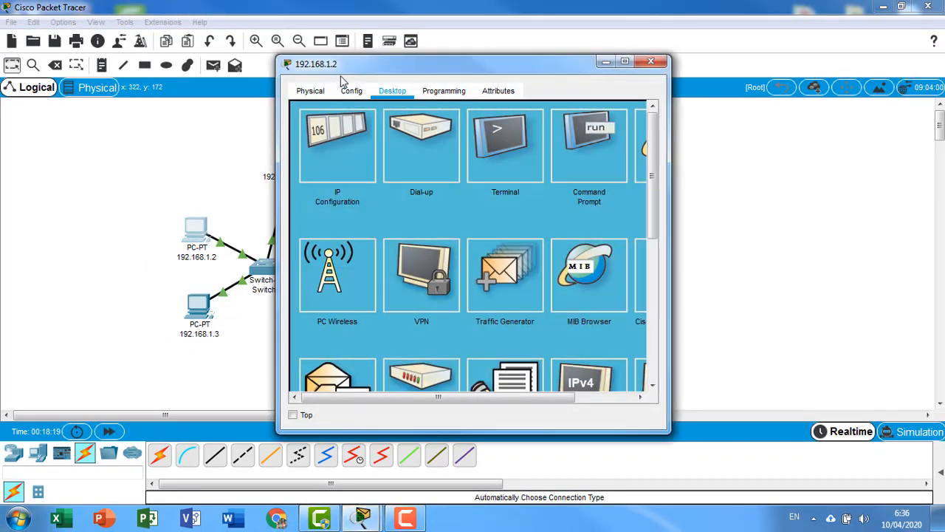
left_click_drag(411, 59, 585, 41)
left_click(508, 132)
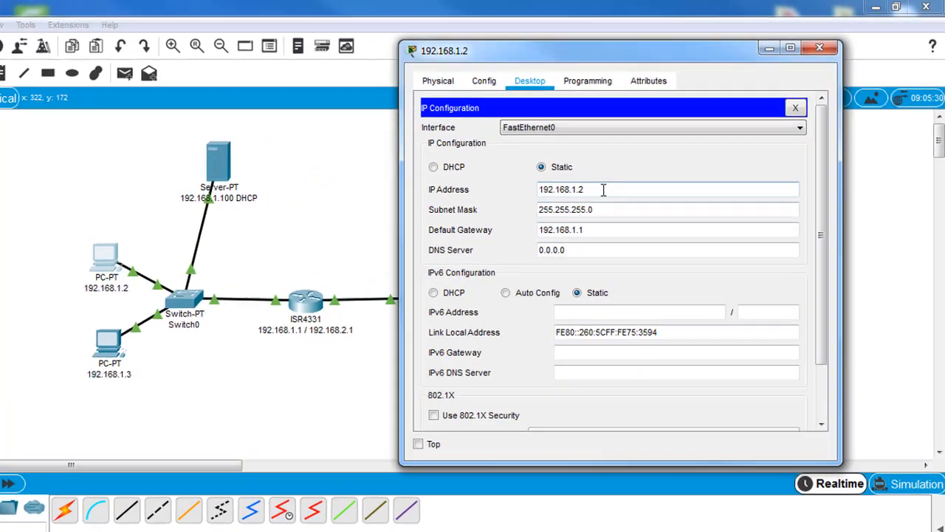
left_click_drag(626, 169, 559, 169)
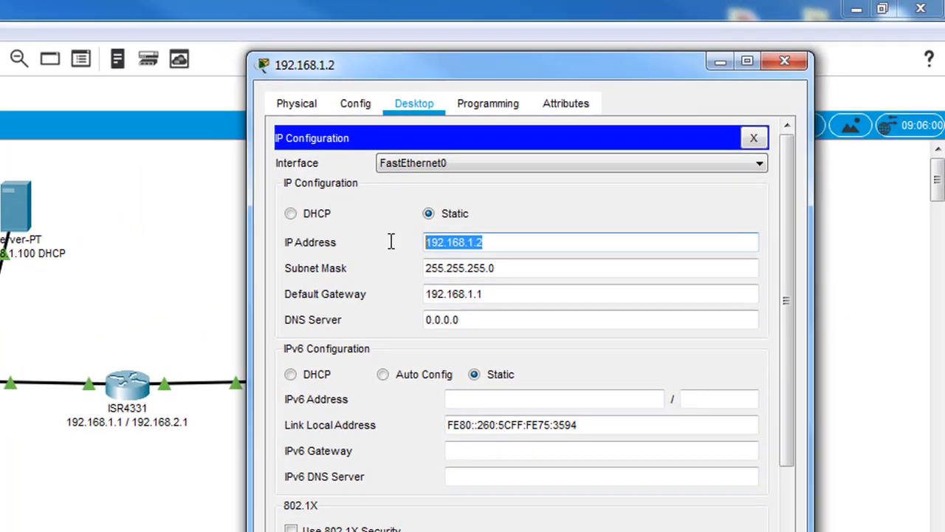
left_click(502, 245)
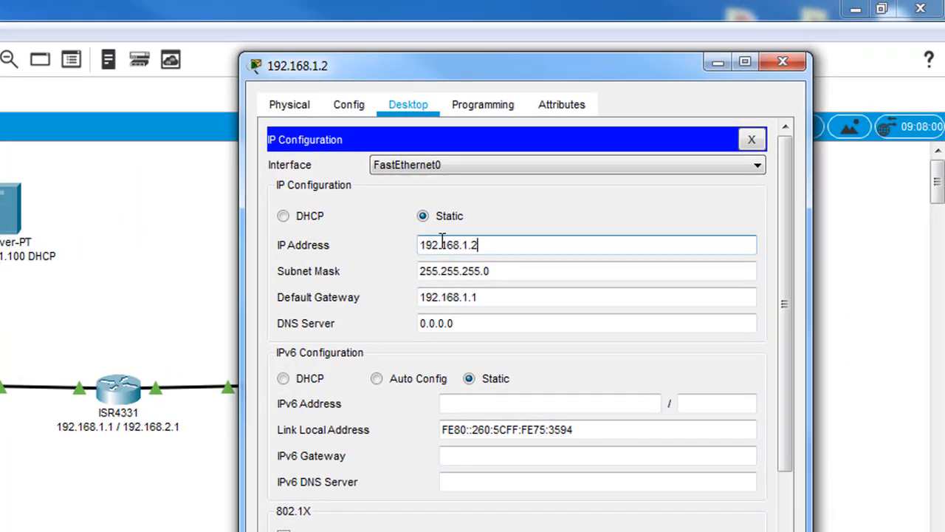
left_click(487, 217)
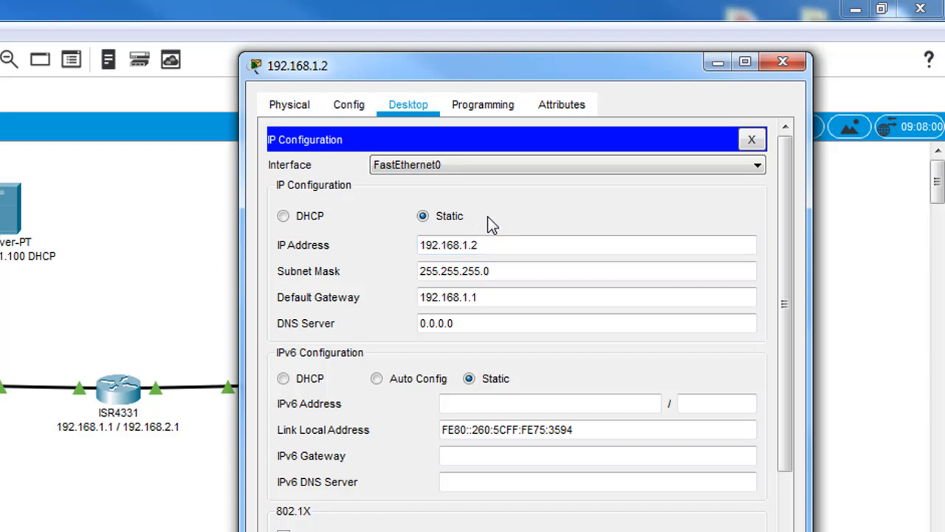
left_click(283, 216)
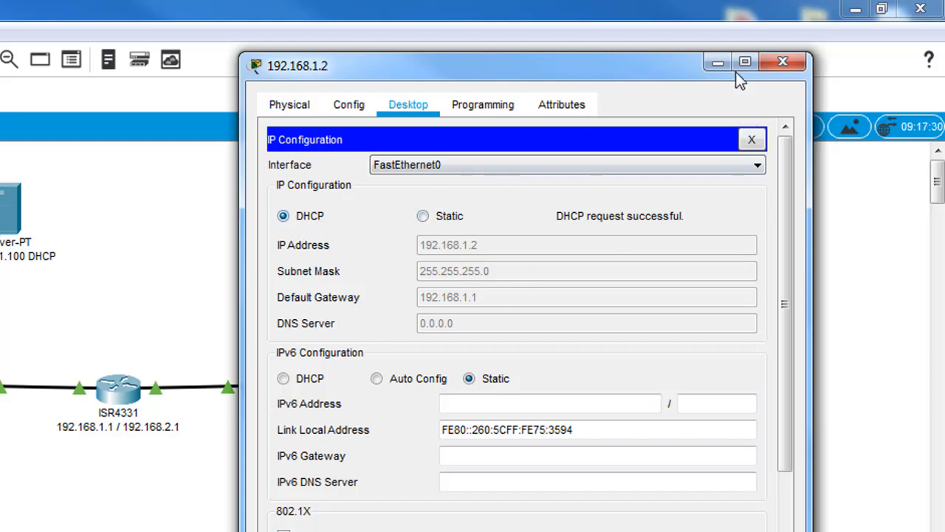
left_click(783, 62)
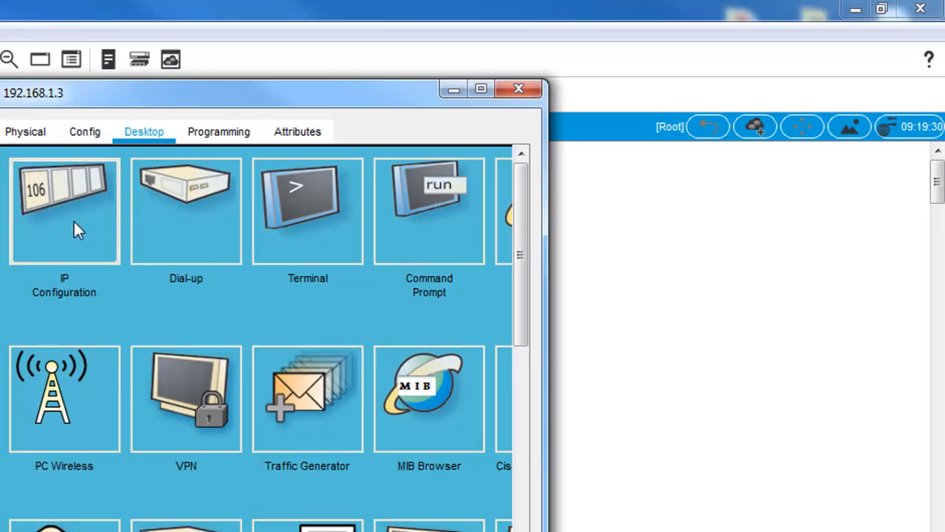
Step: Switch the IPv4 configuration of the PC labelled 192.168.1.3 to DHCP
left_click(71, 221)
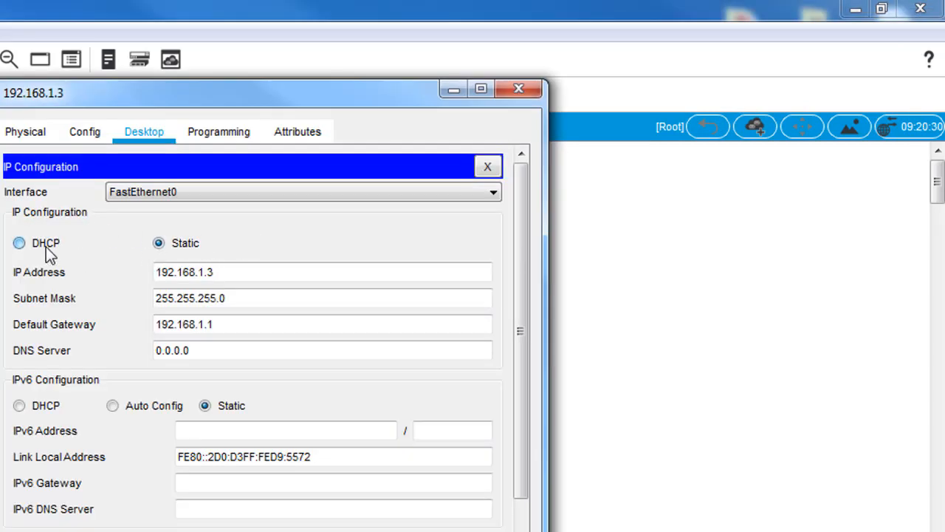
left_click(20, 243)
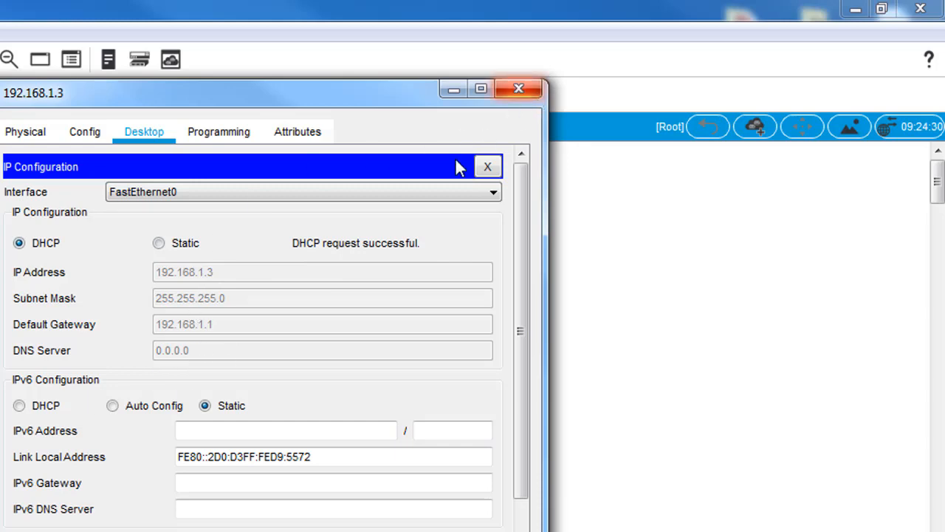
Step: Close the window of the PC labelled 192.168.1.3 and ping 192.168.2.3 from the Command Prompt of the PC labelled 192.168.1.2
left_click(519, 90)
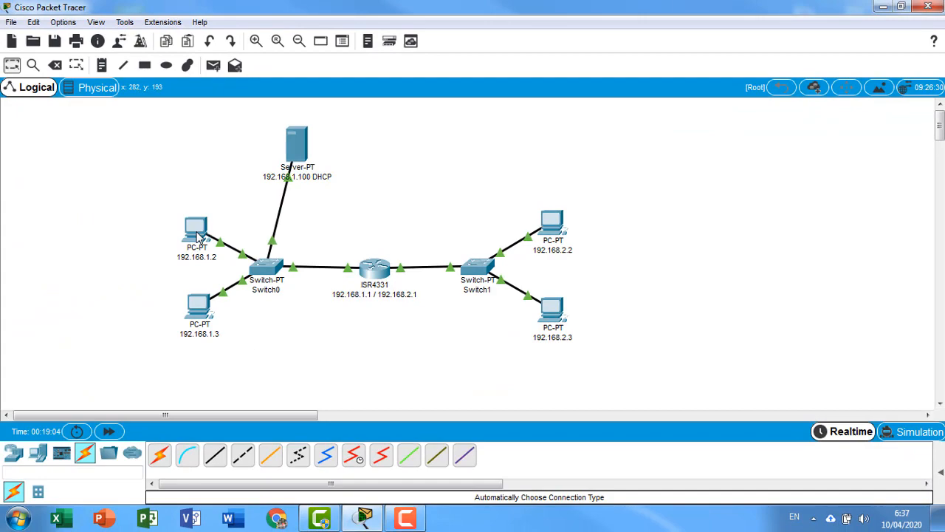
left_click(198, 234)
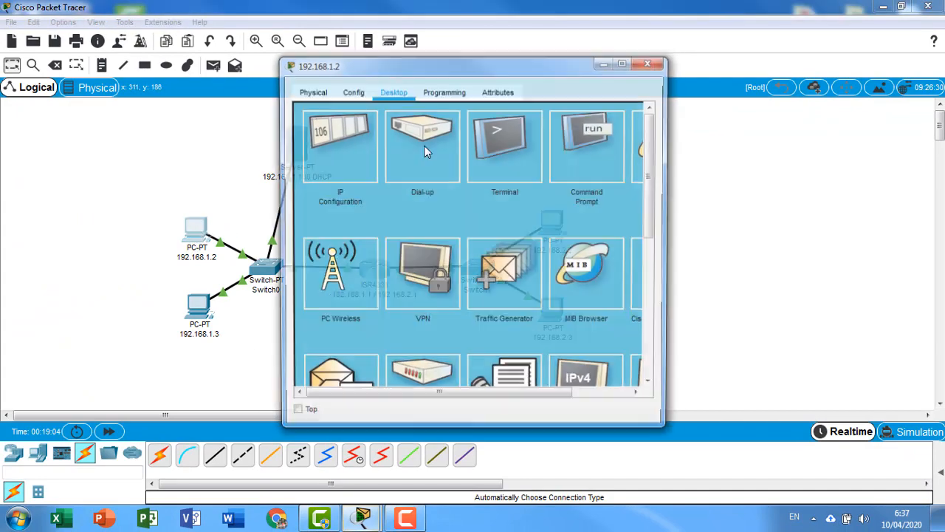
left_click_drag(405, 68, 155, 65)
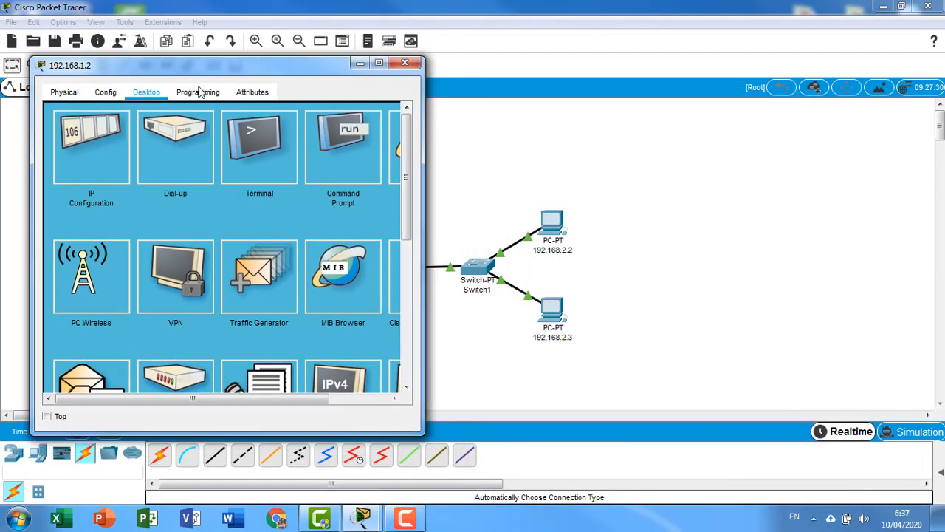
left_click(354, 170)
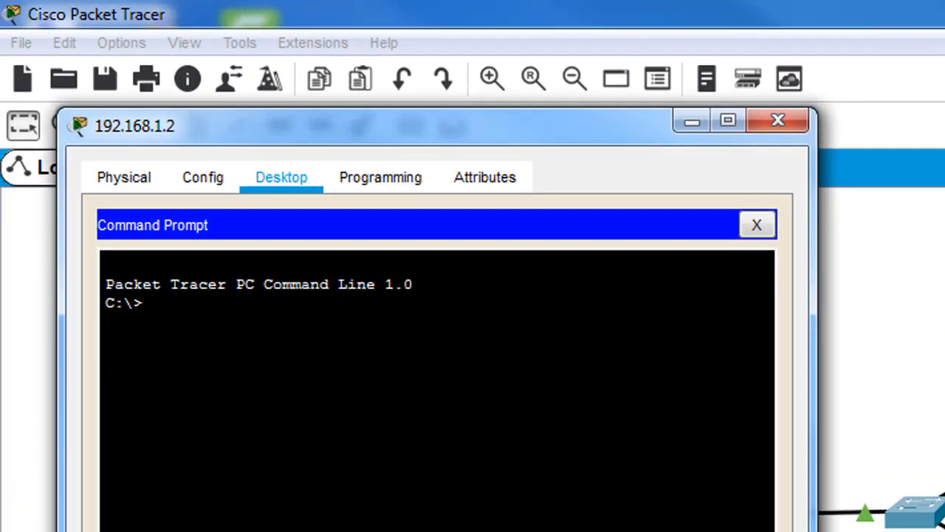
type("pin")
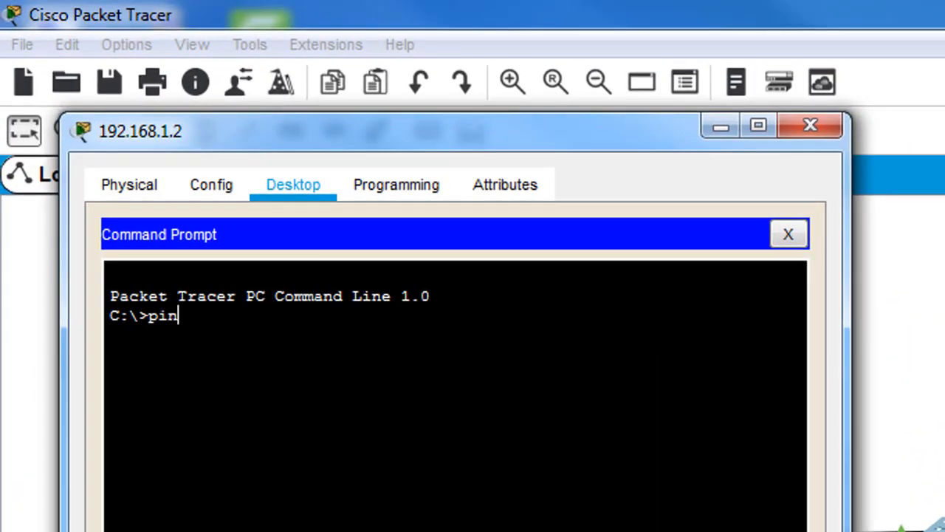
type("g 192.168")
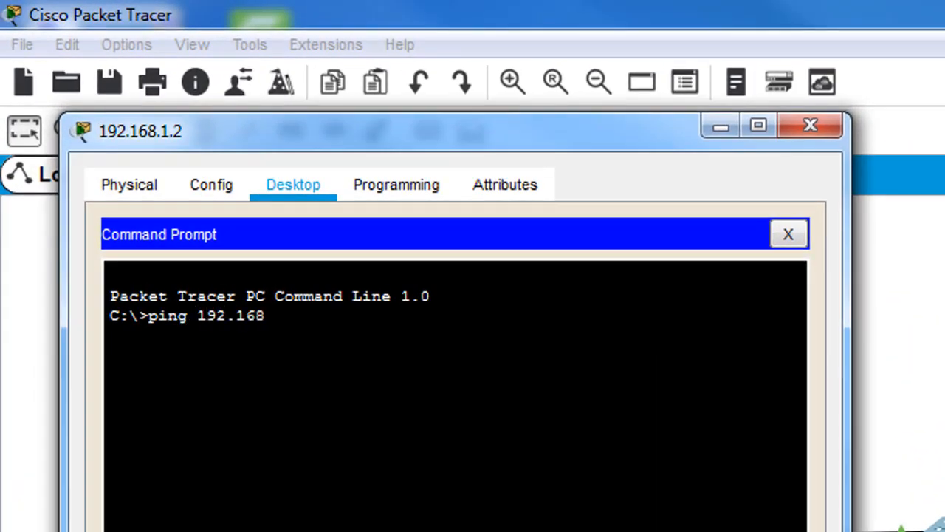
type(".2.3")
key("Return")
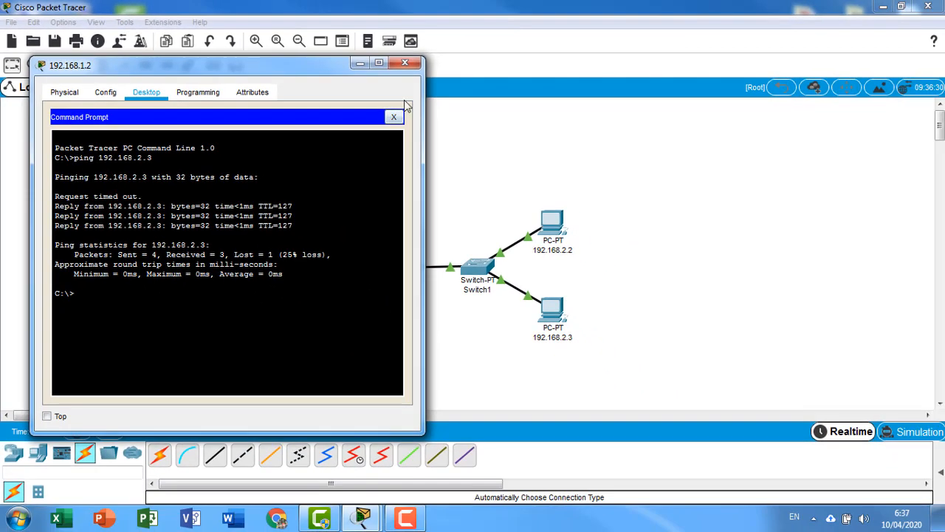
left_click(405, 63)
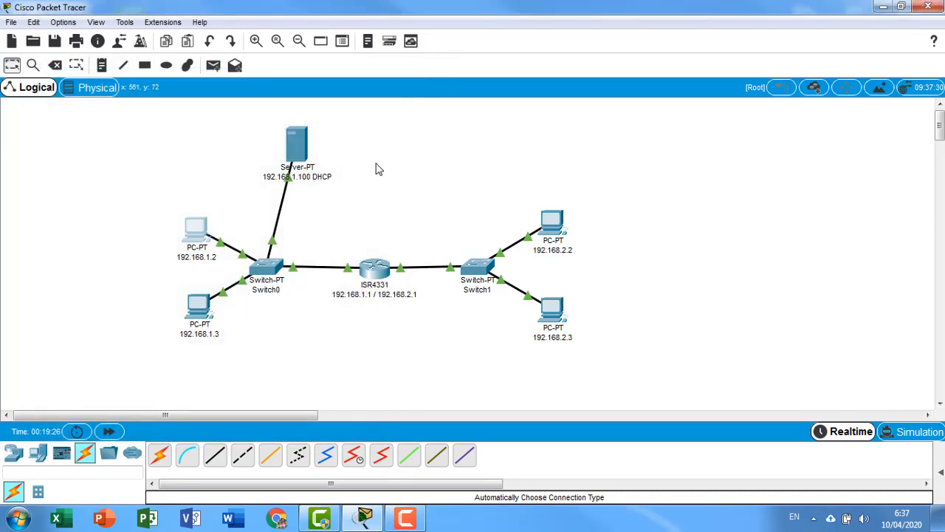
left_click_drag(164, 147, 233, 373)
left_click_drag(253, 108, 340, 201)
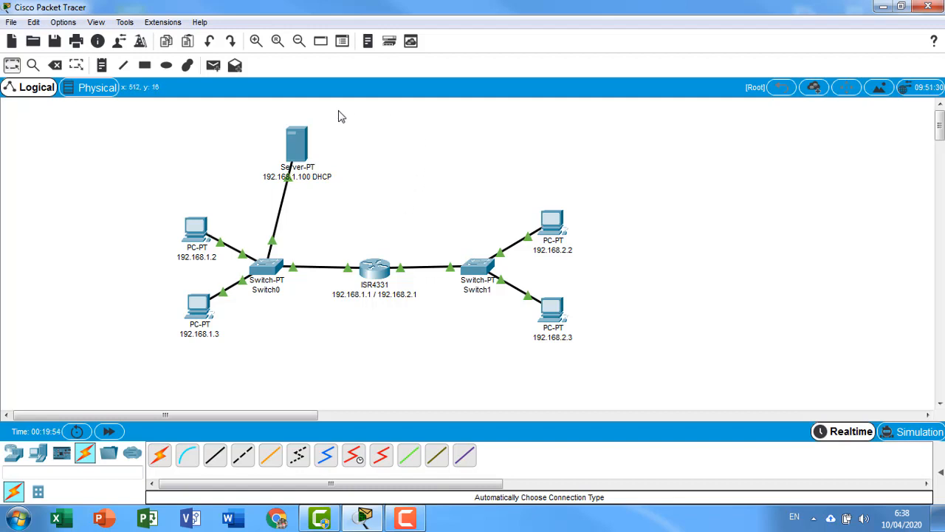
Step: Open the HTTP service settings of the server labelled 192.168.1.100 DHCP, passing through its DHCP service page
left_click(303, 144)
left_click_drag(410, 71, 600, 48)
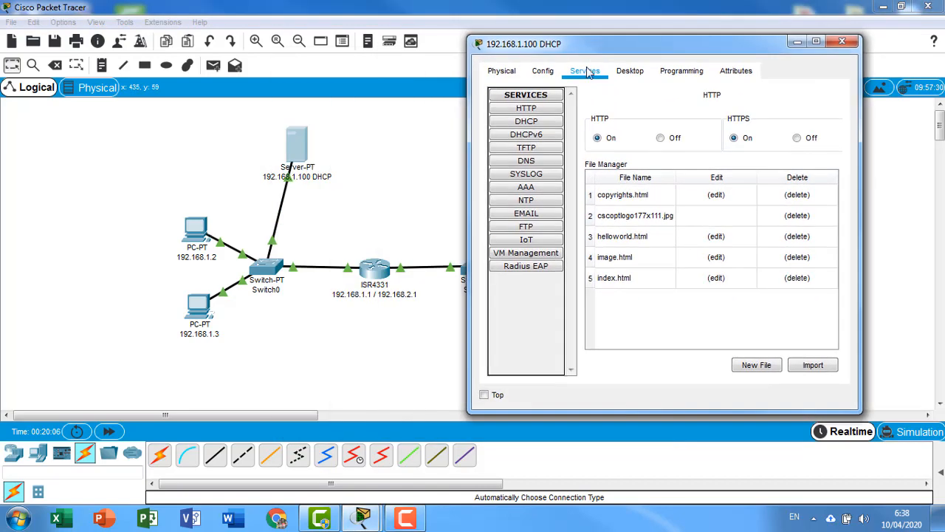
left_click(526, 121)
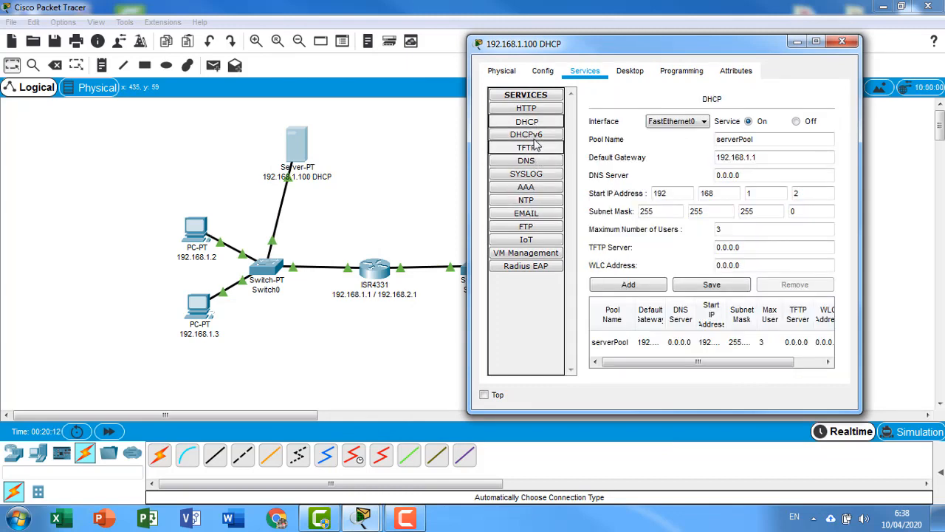
left_click(537, 109)
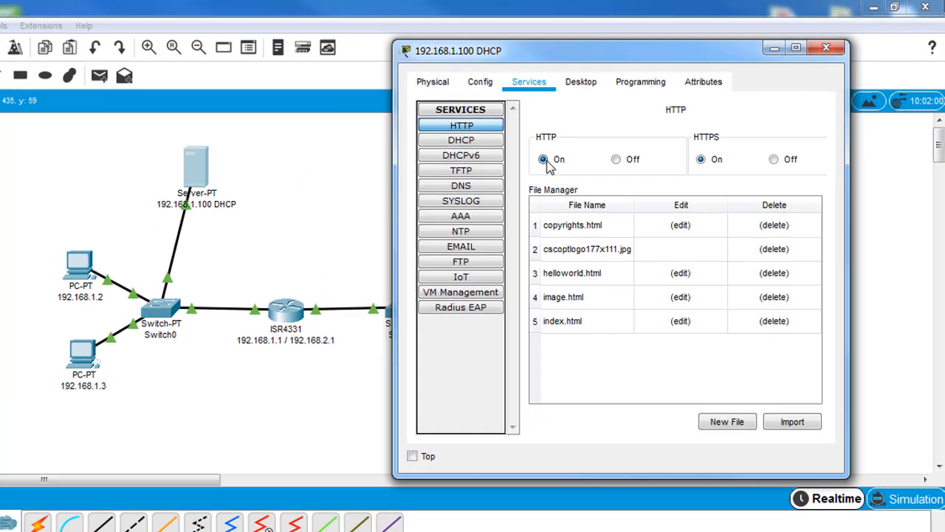
Step: Examine the web page files listed in the HTTP service's file manager, from copyrights.html to index.html
left_click(593, 277)
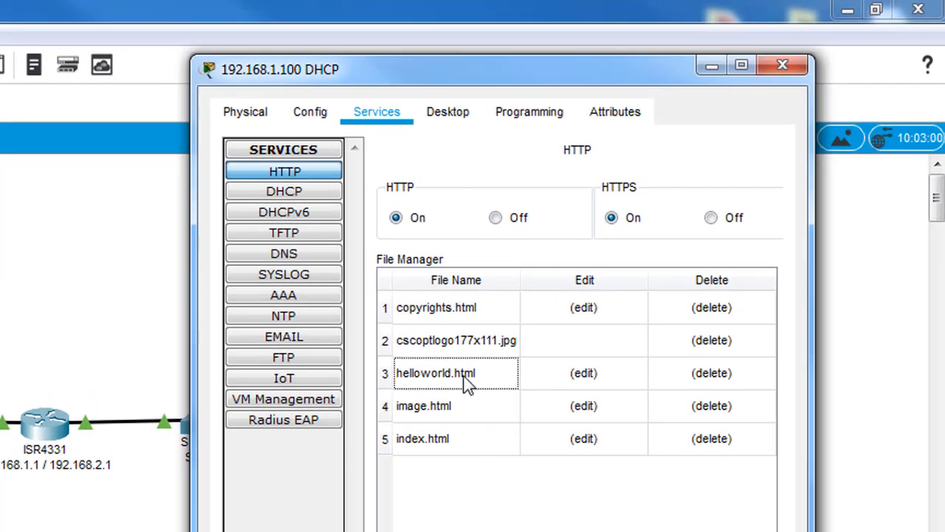
left_click(450, 308)
left_click(439, 439)
left_click(438, 316)
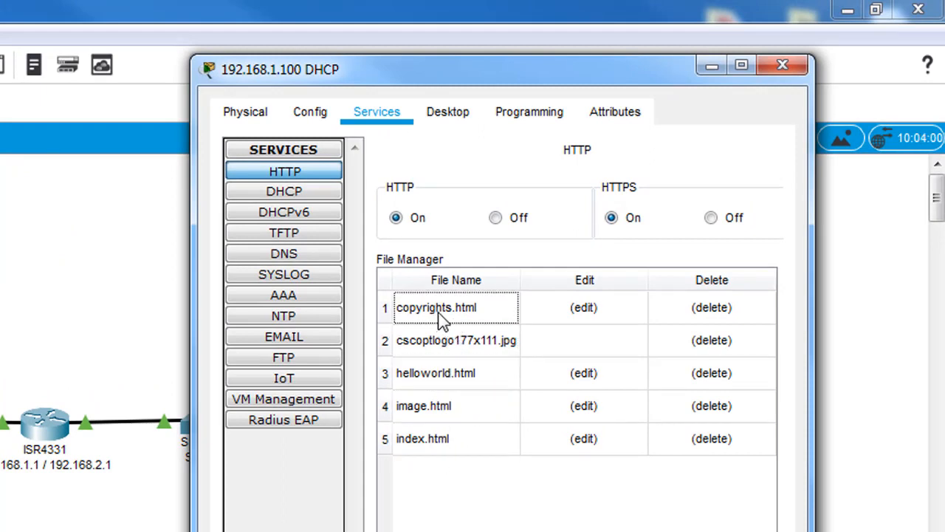
left_click(447, 340)
left_click(448, 373)
left_click(452, 407)
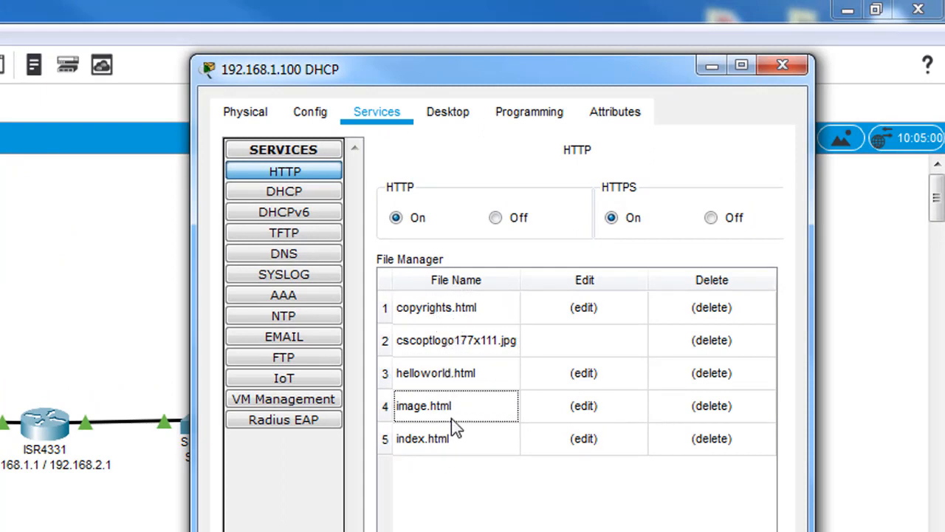
left_click(451, 432)
left_click(458, 340)
left_click(464, 312)
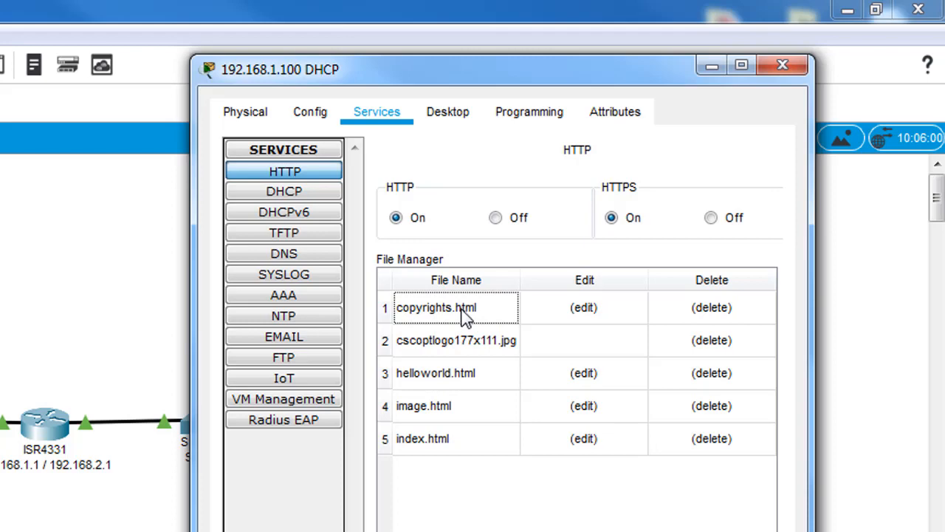
left_click(457, 374)
left_click(454, 407)
left_click(453, 441)
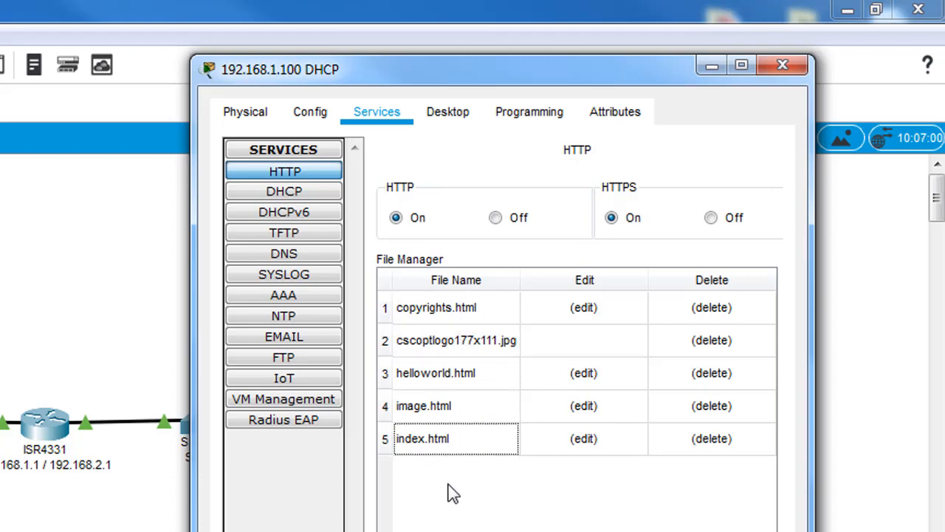
left_click(439, 339)
left_click(439, 309)
left_click(442, 373)
left_click(442, 442)
left_click(451, 373)
left_click(451, 309)
left_click(454, 373)
left_click(462, 443)
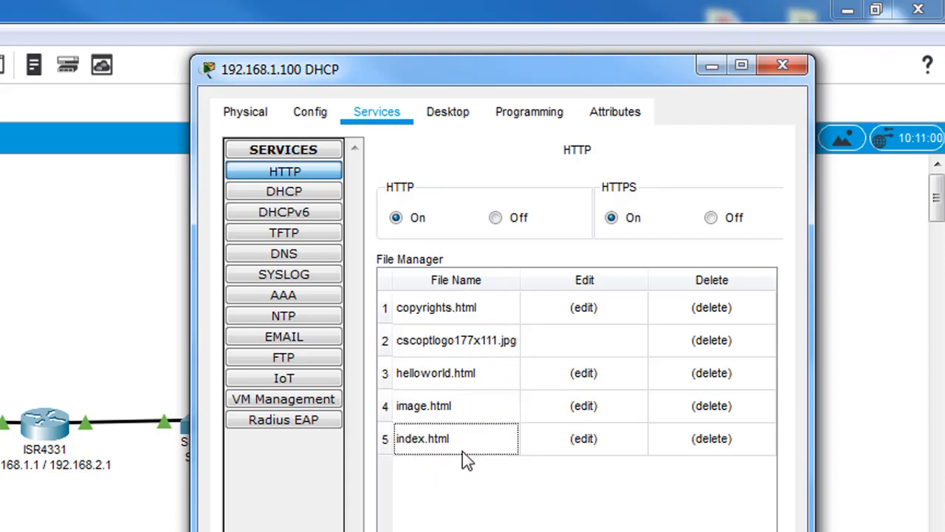
left_click(450, 373)
left_click(475, 307)
left_click(454, 373)
left_click(464, 443)
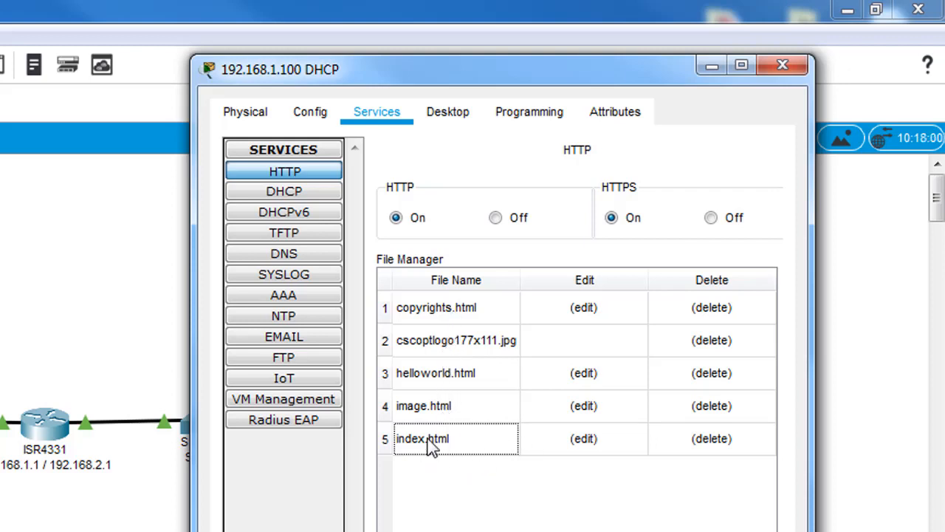
Step: Open index.html for editing and replace its welcome sentence with "SEALAMAT DATANG DI SEB SERVER KAMI"
left_click(585, 441)
left_click(585, 442)
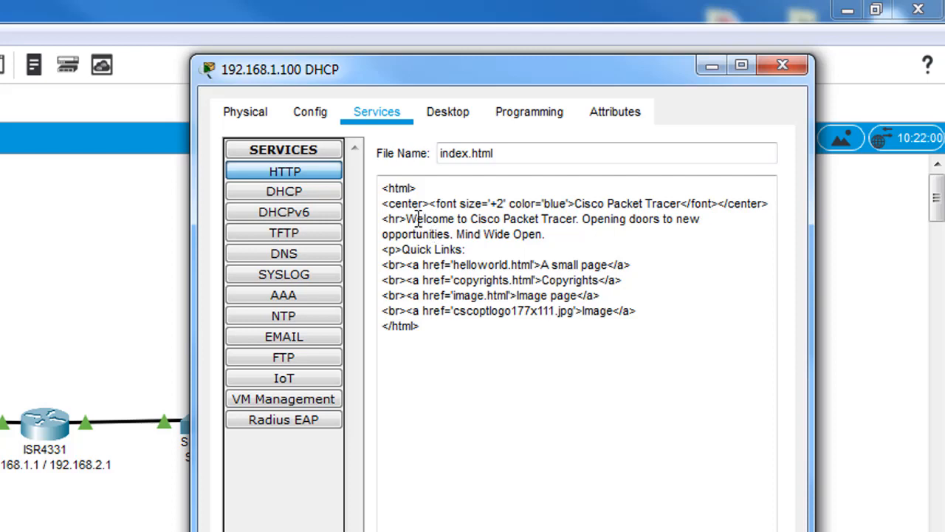
left_click_drag(408, 219, 552, 231)
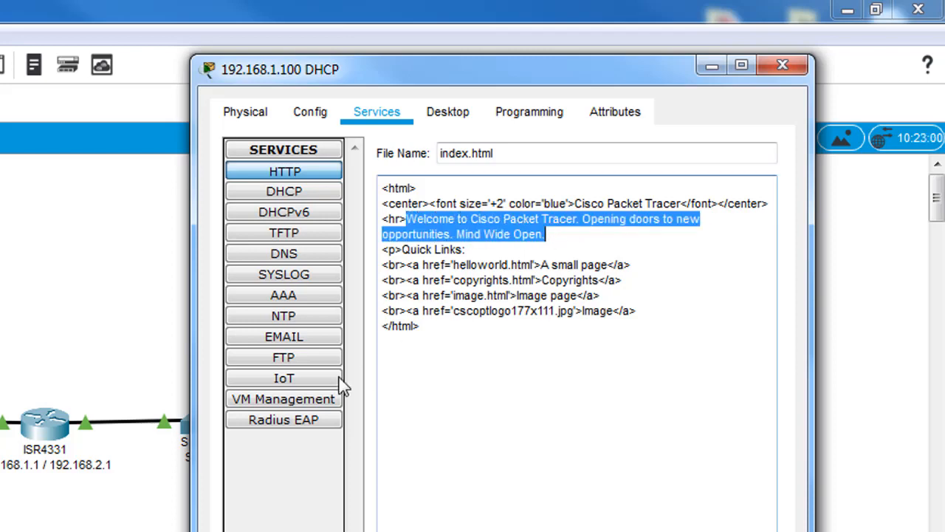
type("SEALAM")
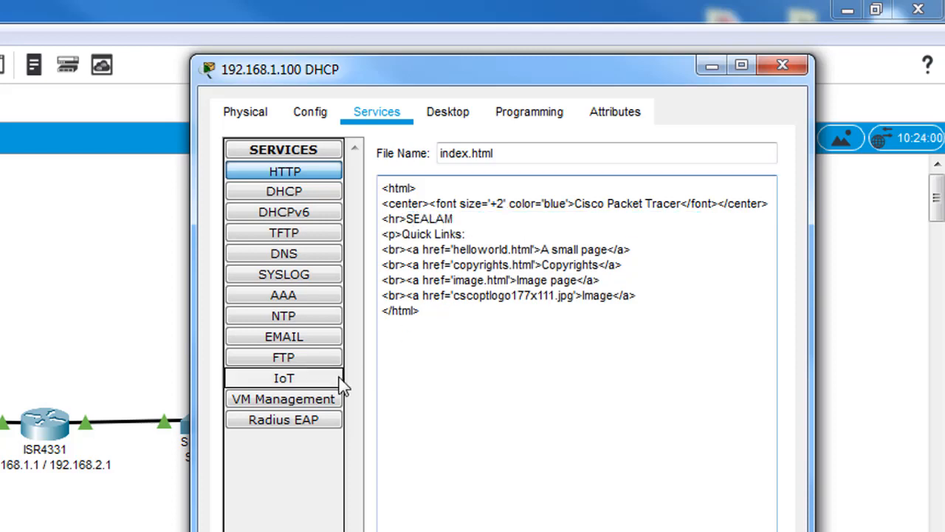
type("AT DATANG DI SERVER")
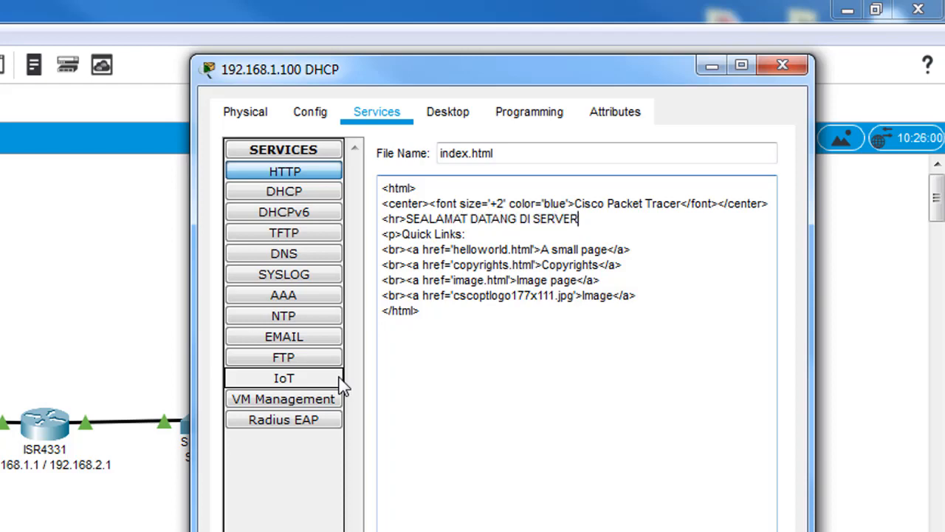
key("BackSpace")
key("BackSpace")
key("BackSpace")
key("BackSpace")
key("BackSpace")
type("EB SERVER")
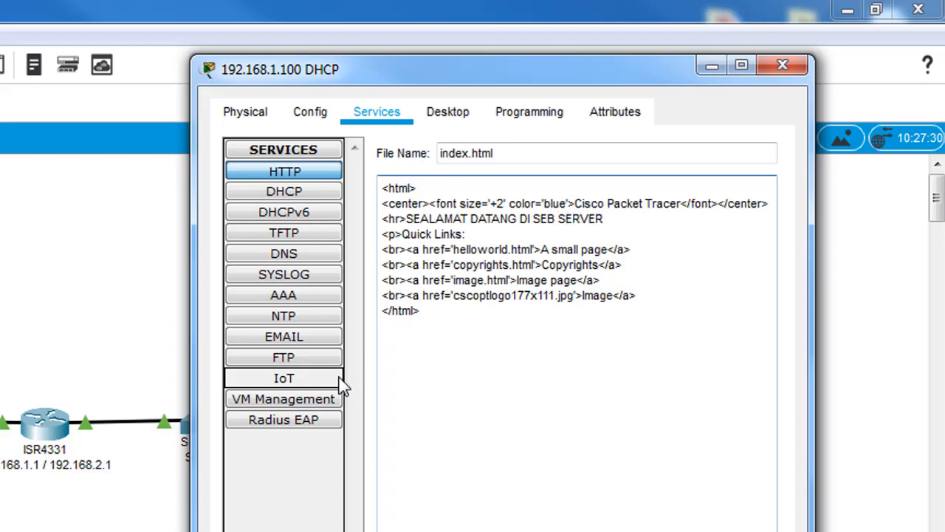
type(" KAMI")
Step: Save index.html, confirm overwriting the file and close the server's window
left_click(691, 530)
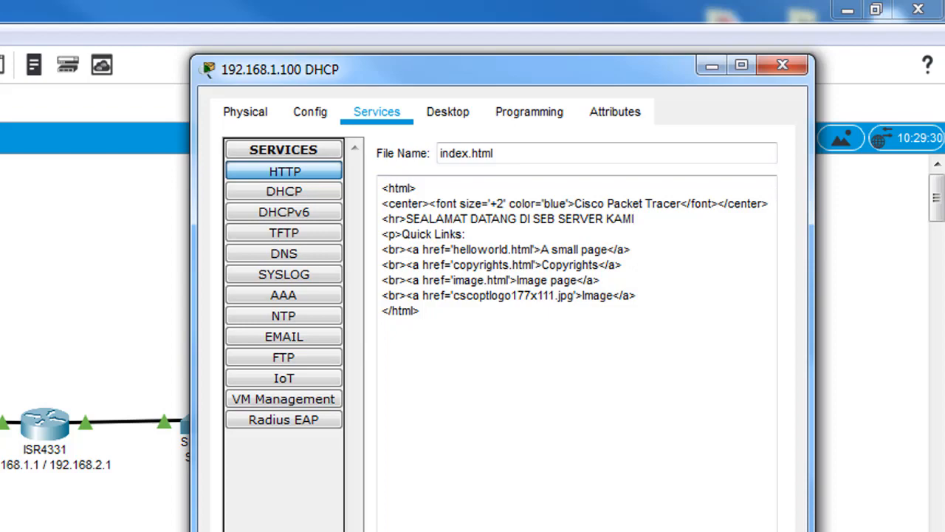
left_click(550, 395)
left_click(783, 65)
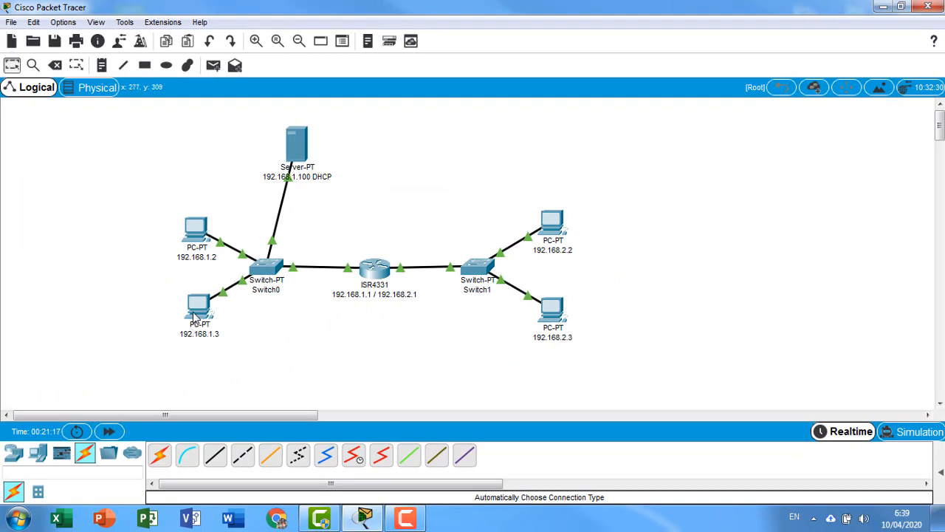
Step: Load 192.168.1.100 in the Web Browser of the PC labelled 192.168.1.3 and highlight the page's welcome line
left_click(194, 316)
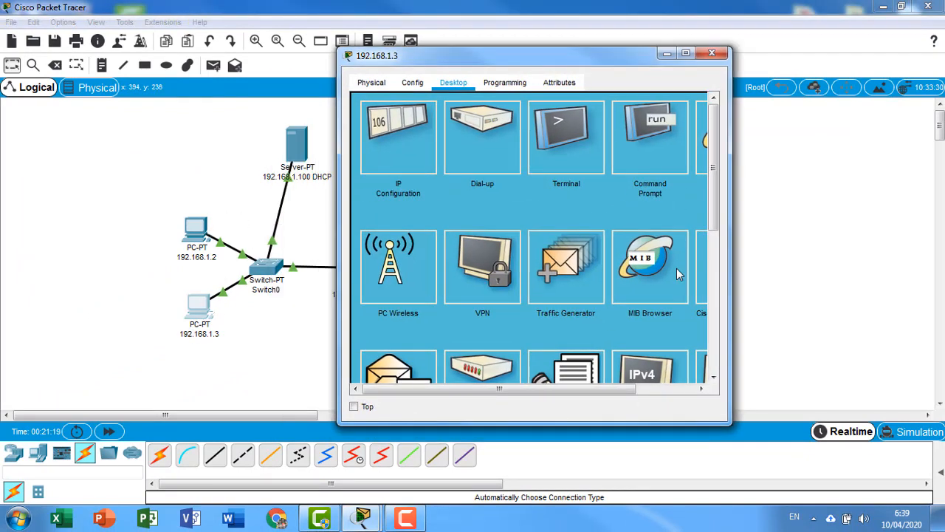
left_click_drag(730, 191, 855, 191)
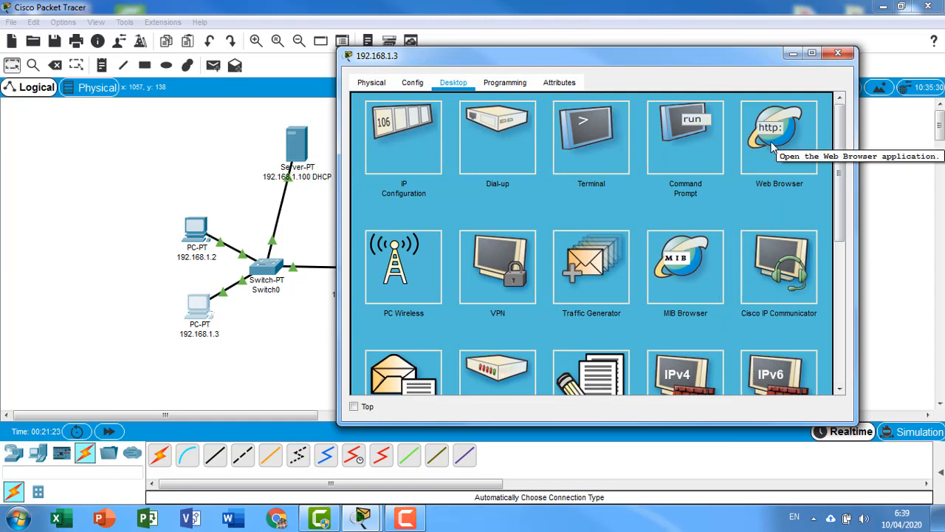
left_click_drag(689, 59, 723, 40)
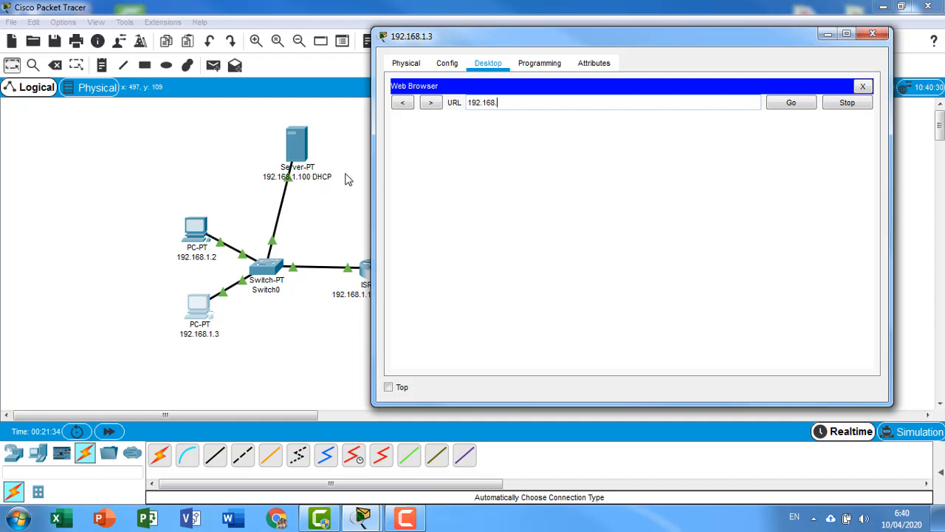
key("Return")
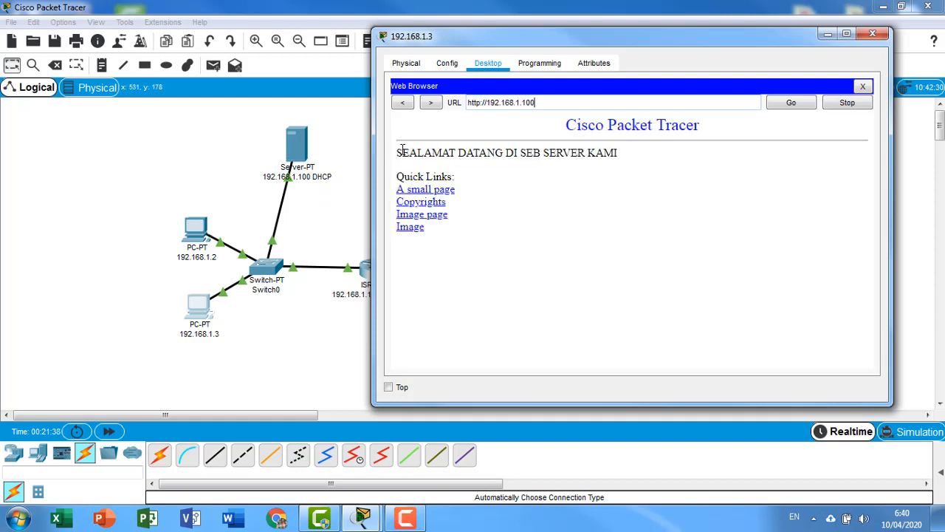
left_click_drag(398, 152, 631, 160)
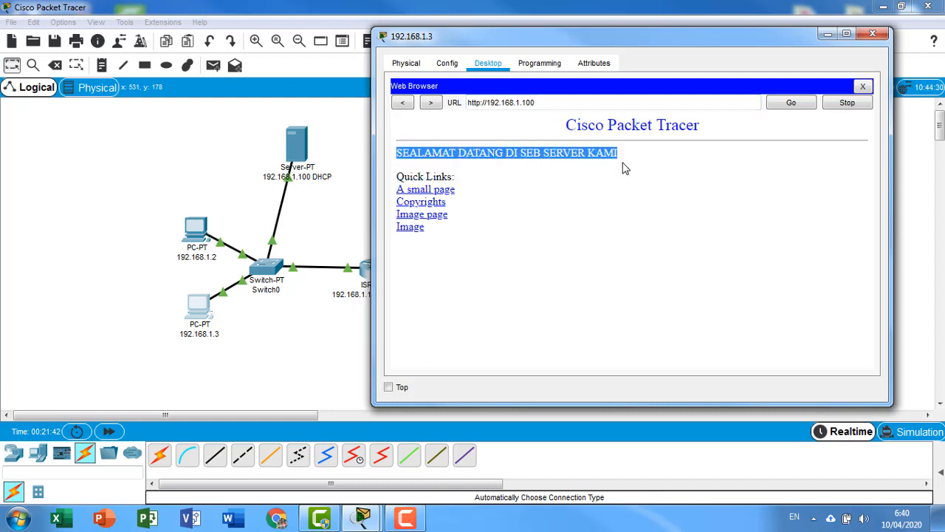
left_click(874, 33)
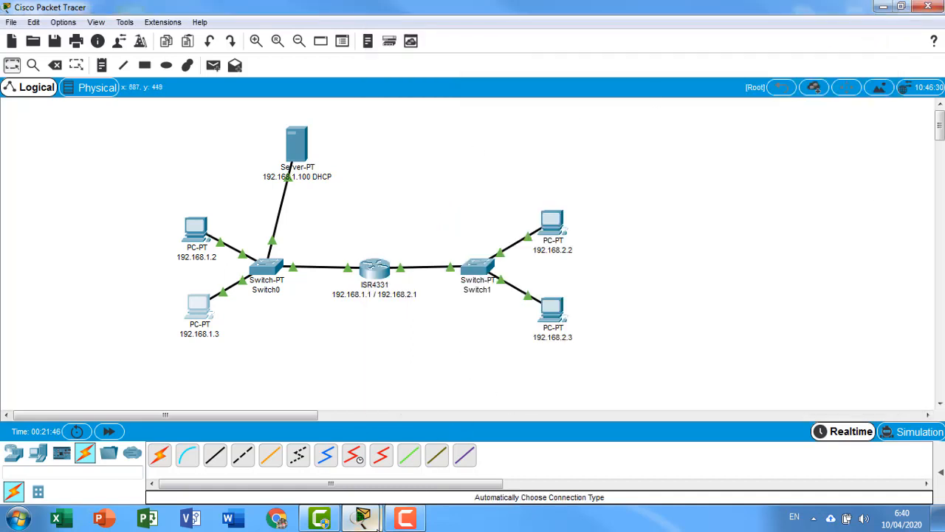
mouse_move(365, 520)
left_click(462, 468)
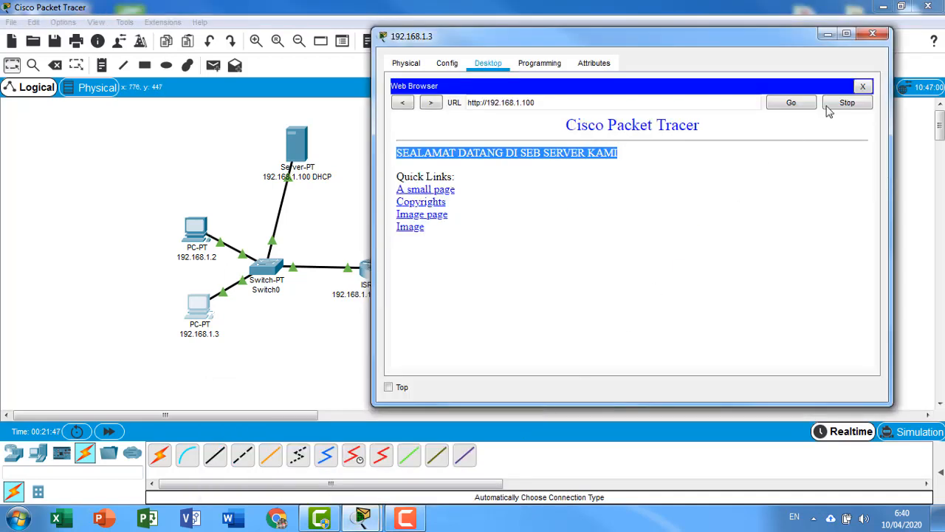
Step: Highlight the whole loaded page and its URL, and close the window of the PC labelled 192.168.1.3
left_click(746, 171)
key("ctrl+a")
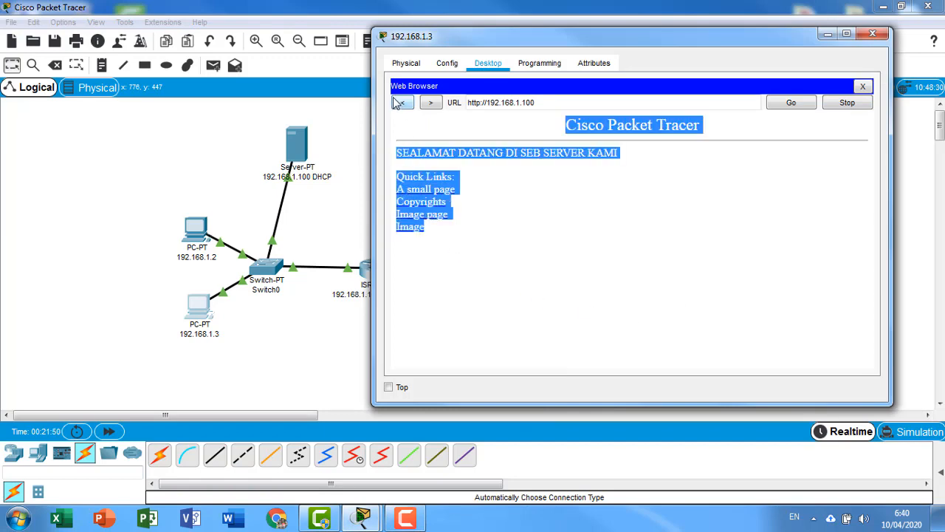
left_click(588, 102)
left_click_drag(547, 102, 391, 89)
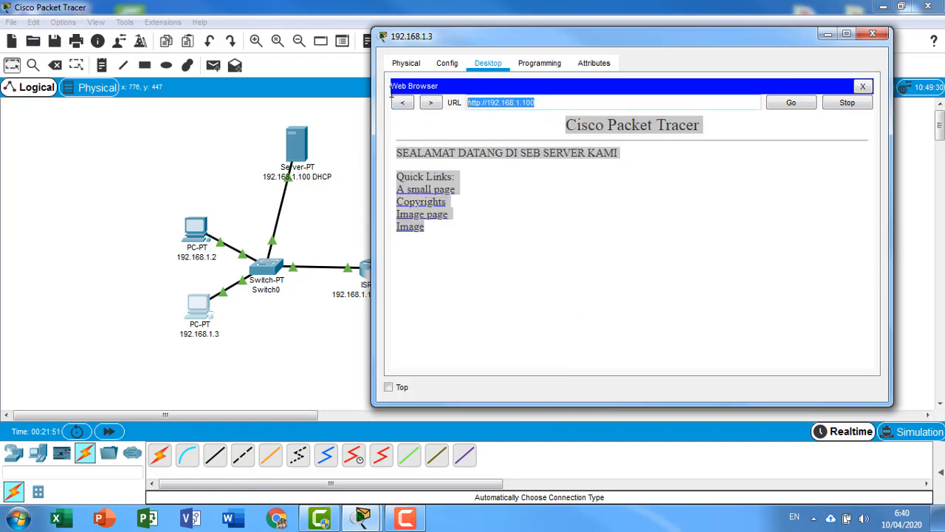
left_click(872, 34)
Step: Open index.html for editing on the server and correct its welcome sentence to "SELAMAT DATANG DI WEB SERVER KAMI"
left_click(299, 146)
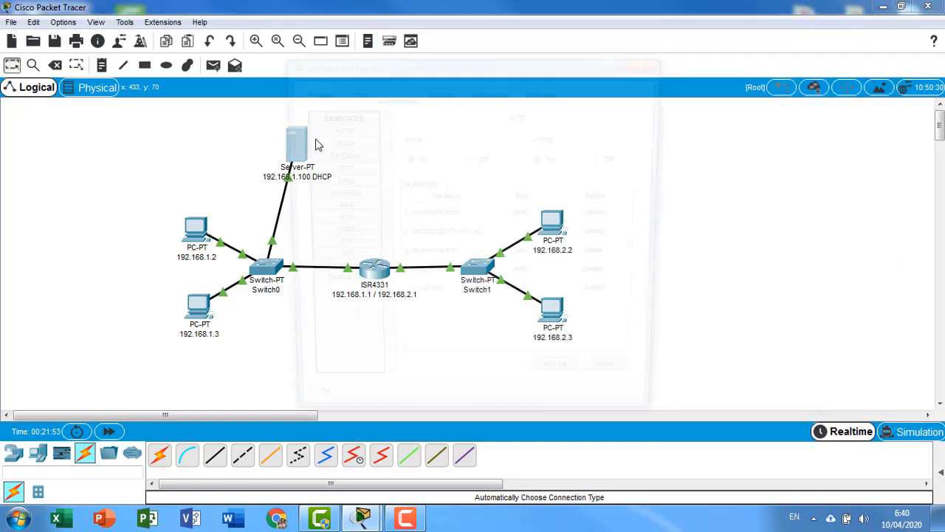
left_click(446, 297)
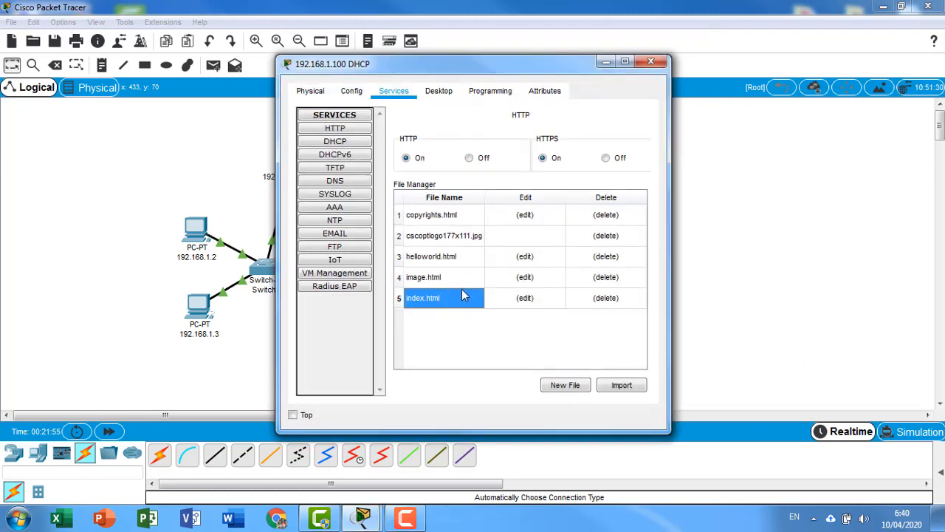
left_click(525, 298)
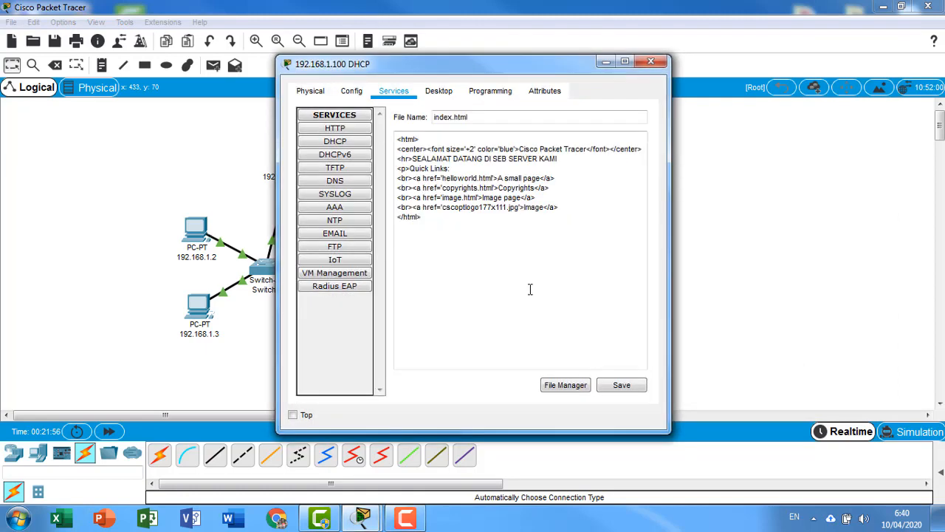
left_click(427, 158)
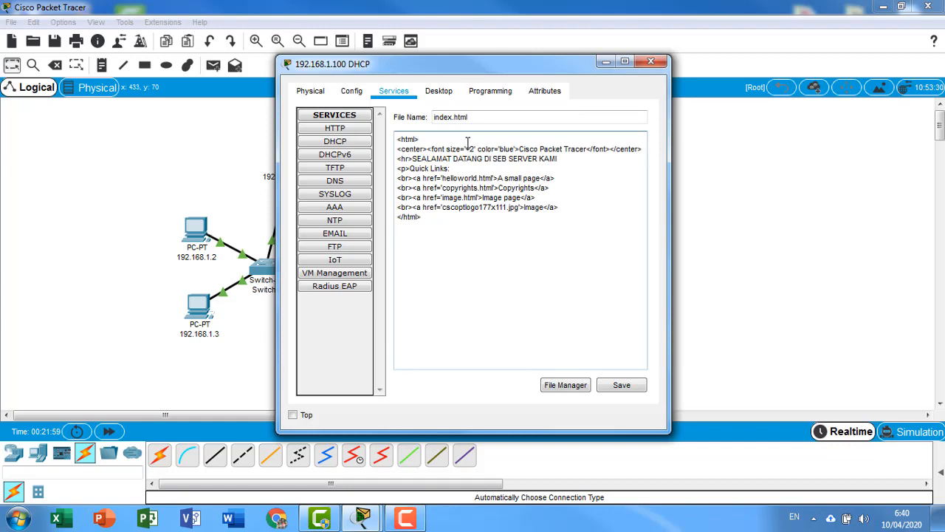
key("BackSpace")
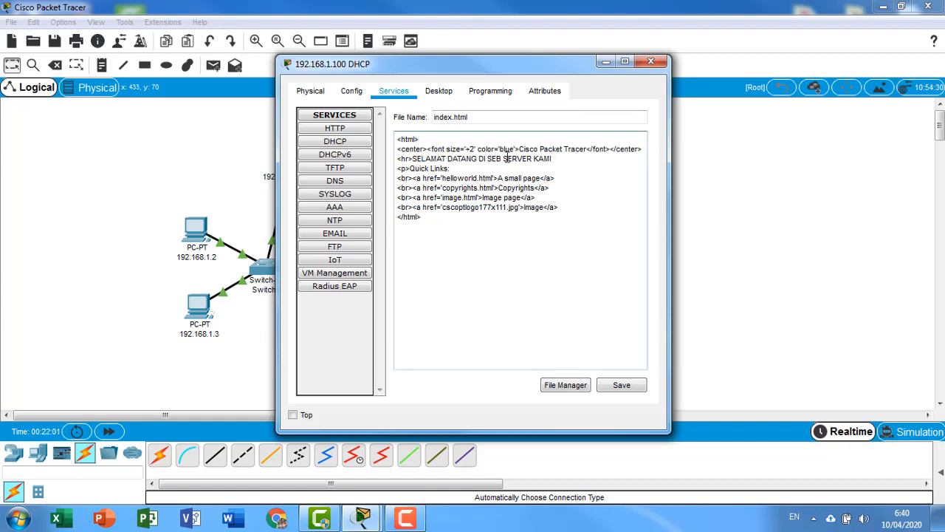
key("BackSpace")
type("W")
Step: Save the corrected index.html over the existing file and close the server's window
left_click(621, 385)
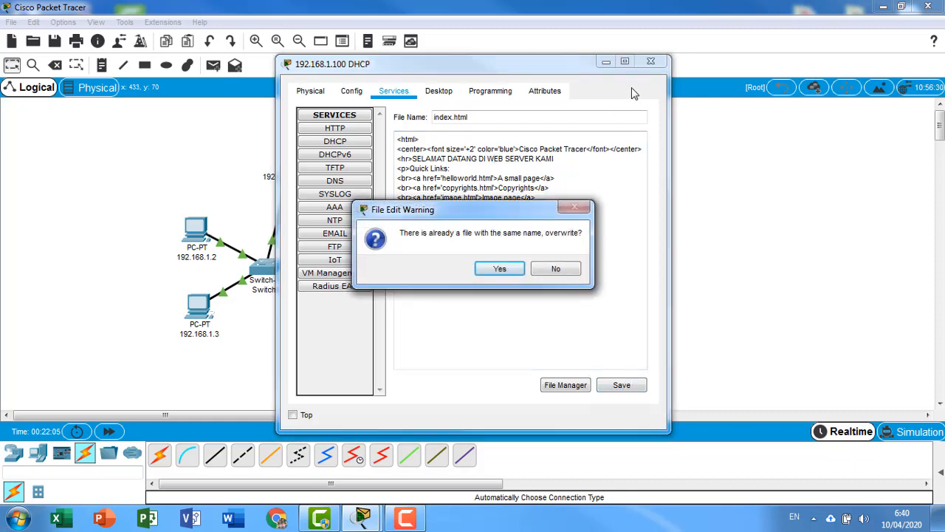
left_click(558, 268)
left_click(664, 66)
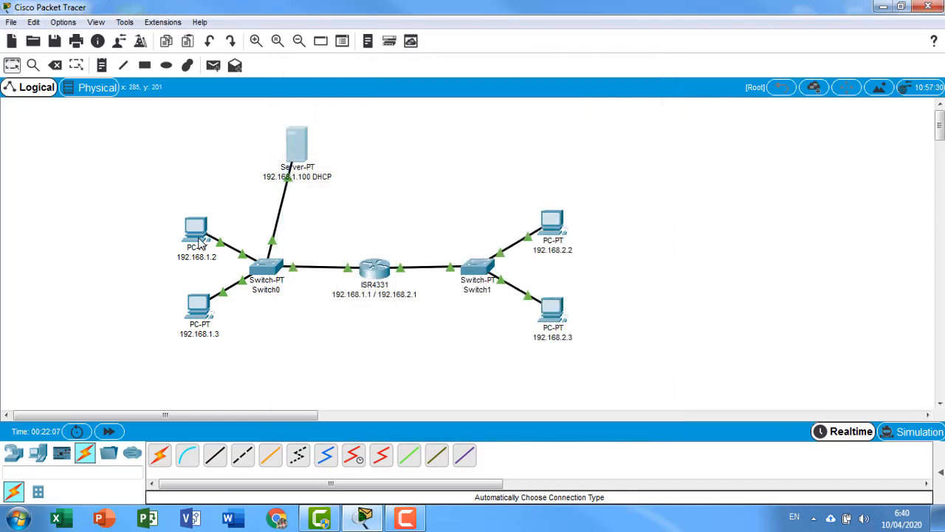
Step: Load 192.168.1.100 in the Web Browser of the PC labelled 192.168.1.2 and highlight the page's welcome line
left_click(196, 229)
left_click_drag(670, 142, 791, 142)
left_click(715, 147)
left_click(393, 133)
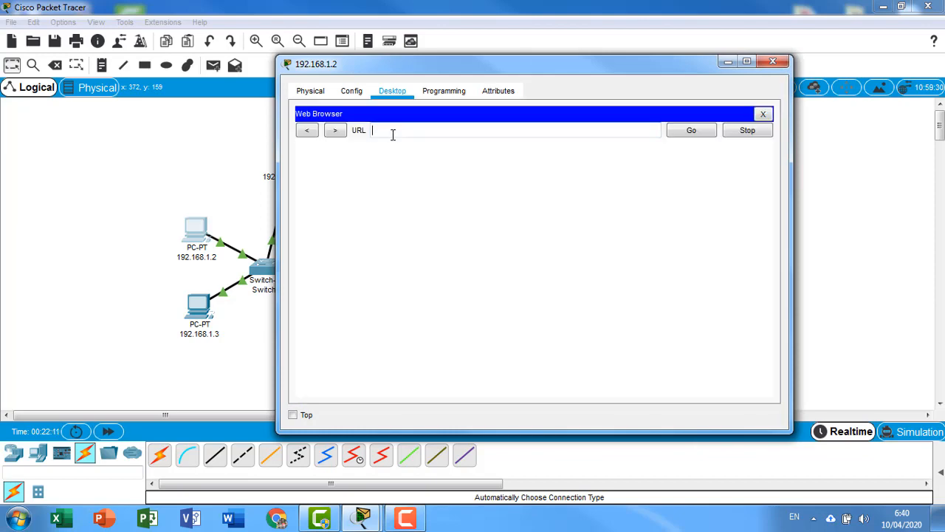
type("192.168")
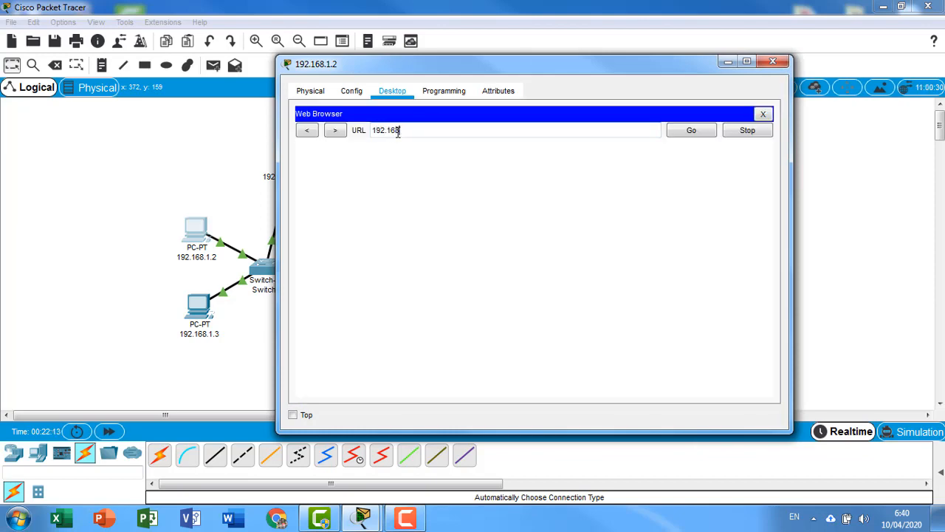
type(".1.100")
key("Return")
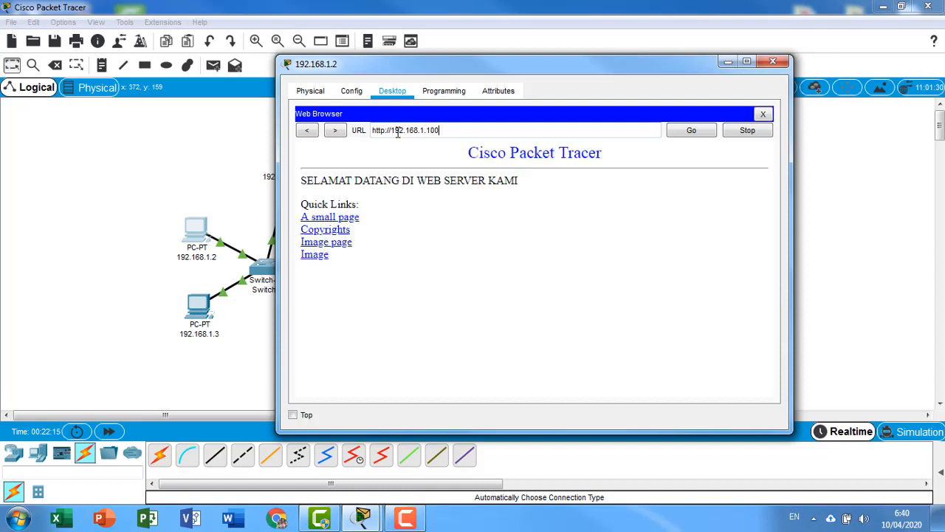
left_click_drag(313, 182, 526, 187)
left_click(528, 189)
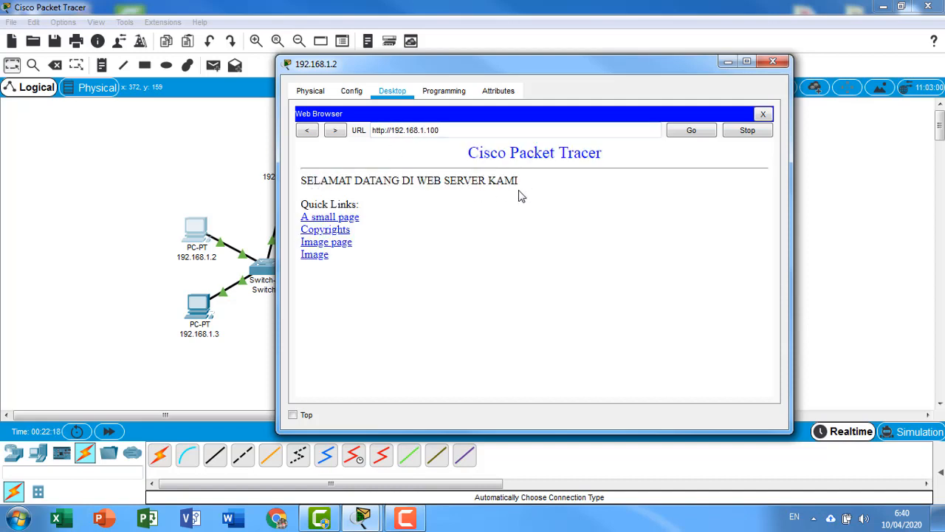
Step: Visit the page's quick links in order, returning to the index page after each, and close the PC's window
left_click(320, 217)
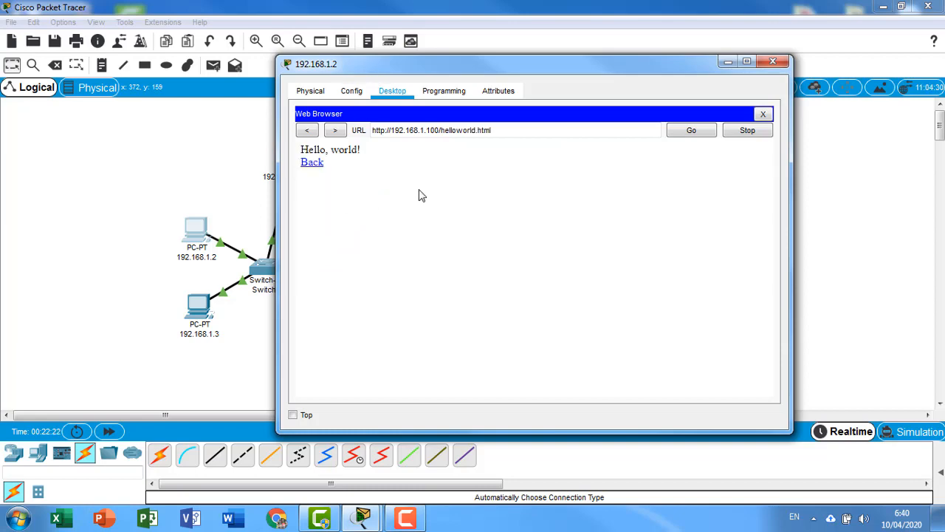
left_click(318, 165)
left_click(313, 232)
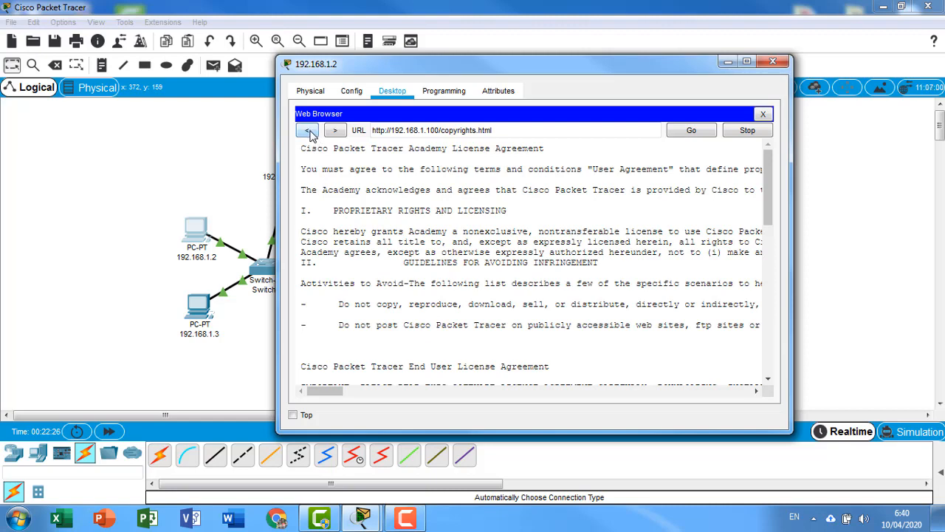
left_click(309, 131)
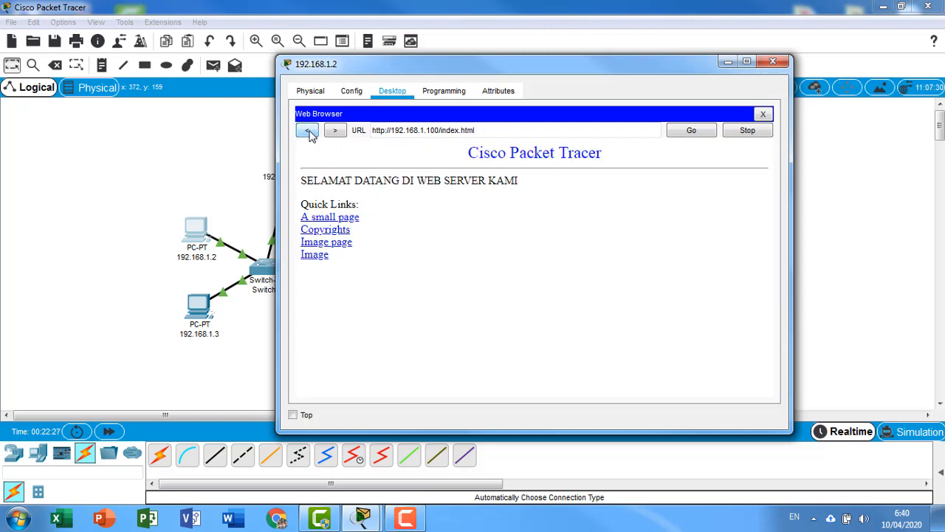
left_click(313, 244)
left_click(308, 131)
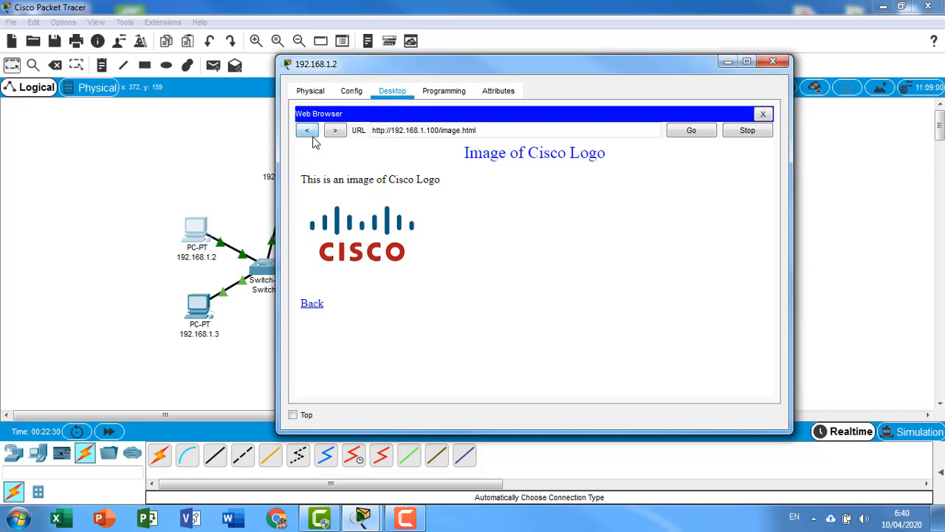
left_click(310, 253)
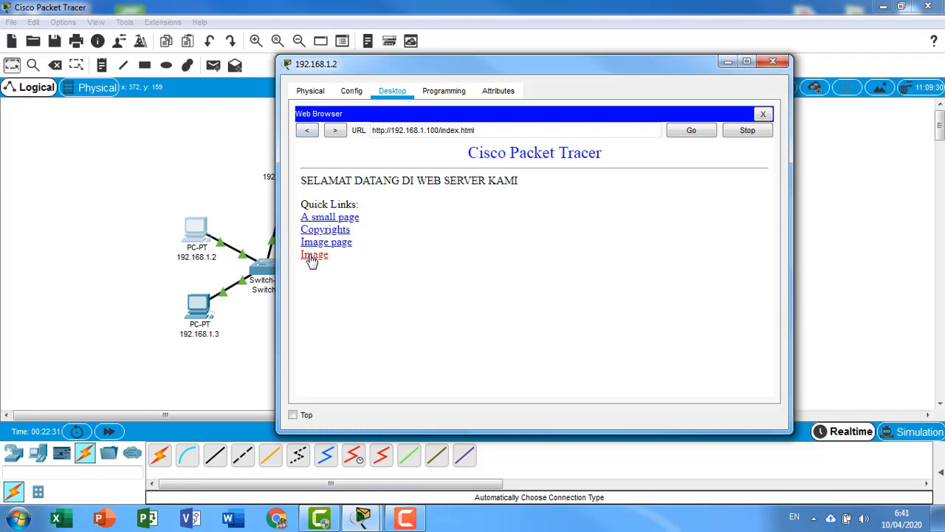
left_click(314, 134)
left_click(772, 61)
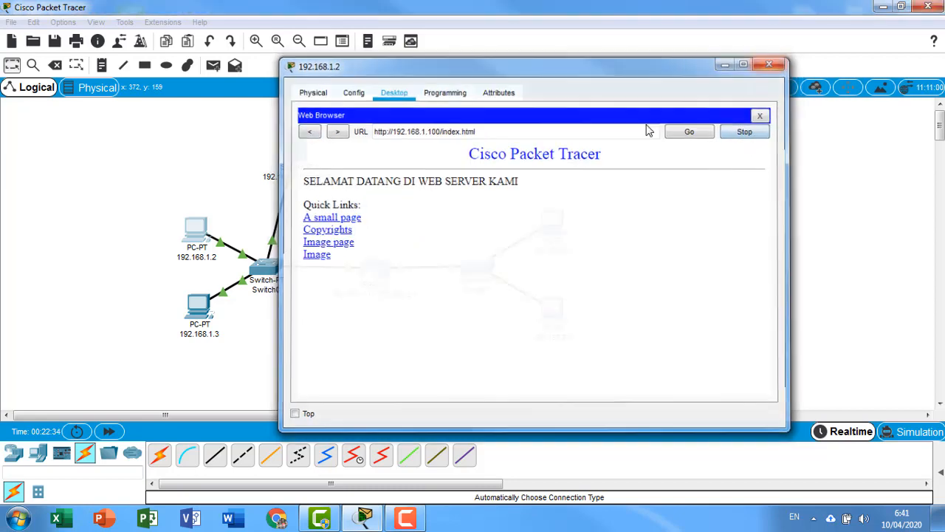
left_click_drag(148, 174, 241, 345)
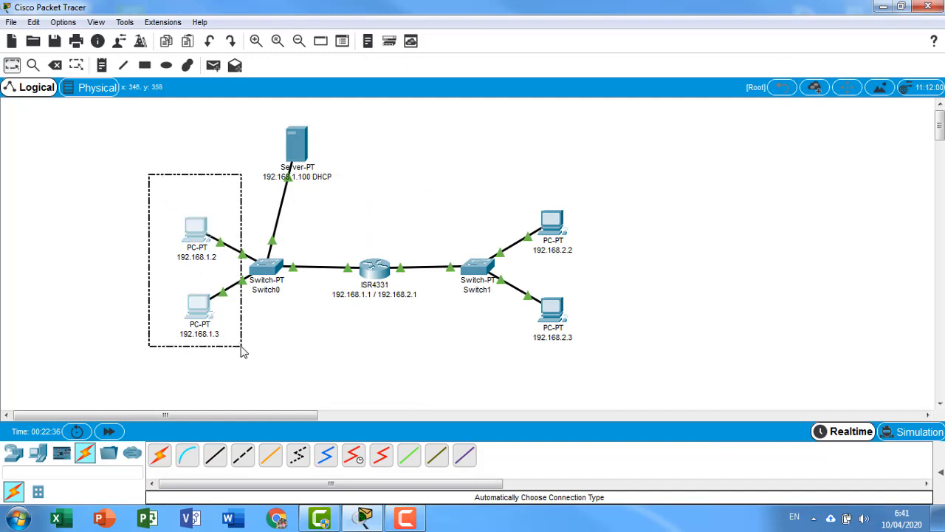
left_click_drag(545, 121, 610, 382)
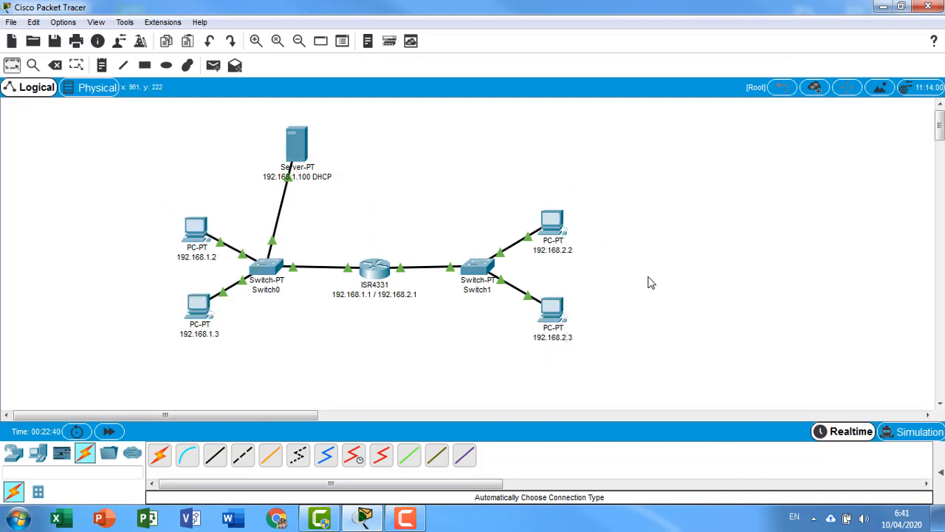
Step: Load 192.168.1.100 in the Web Browser of the PC labelled 192.168.2.3, highlight the whole page and close the window
left_click(547, 322)
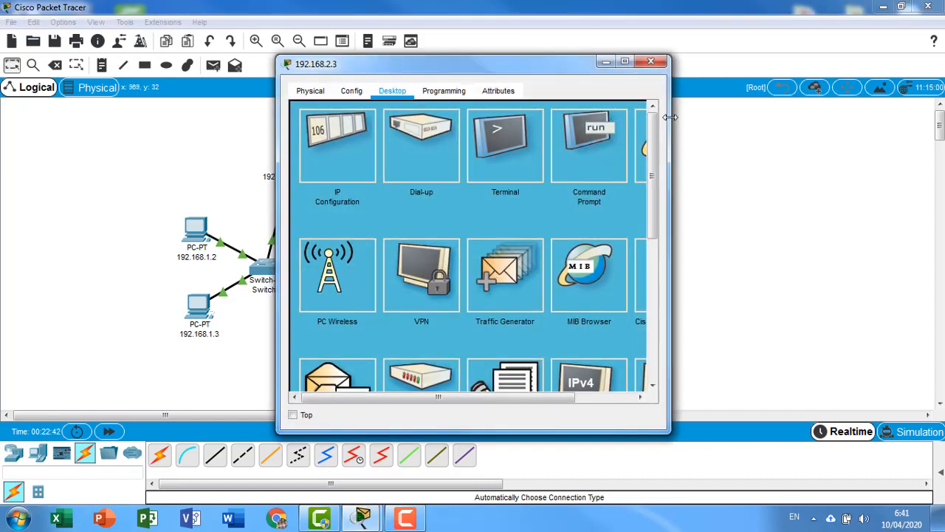
left_click_drag(670, 117, 831, 116)
left_click(750, 142)
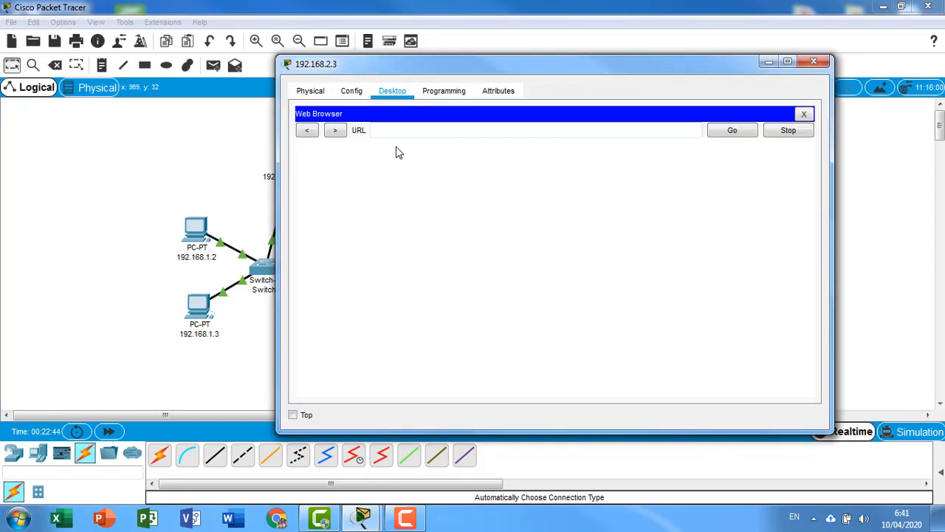
left_click(414, 132)
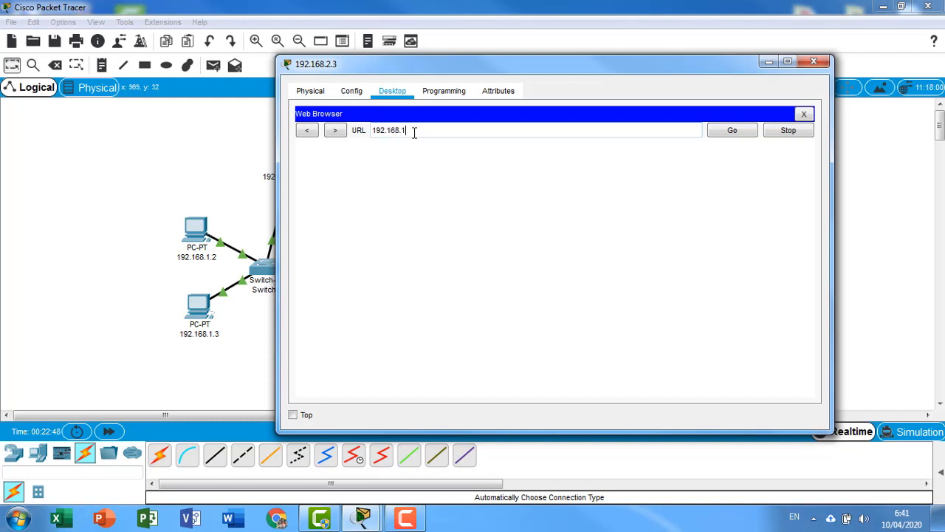
type("192.168.1.100")
key("Return")
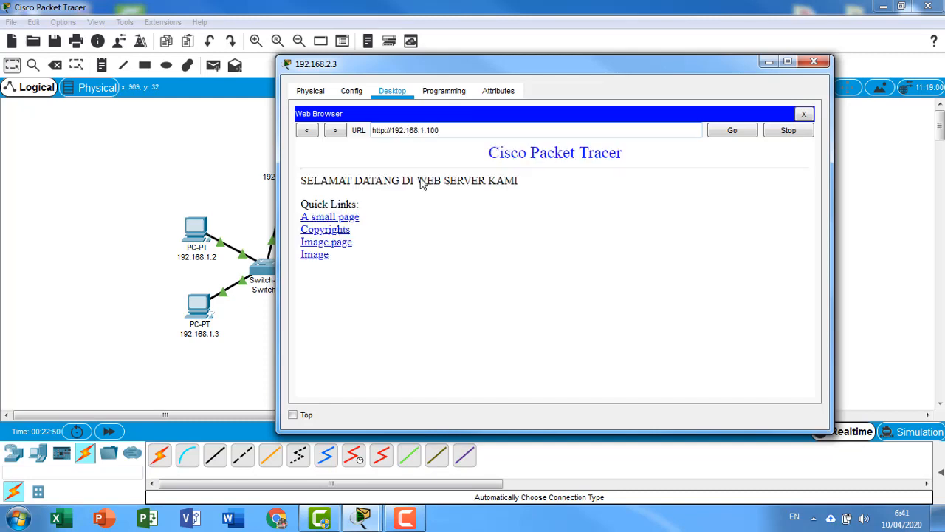
left_click_drag(447, 297, 306, 110)
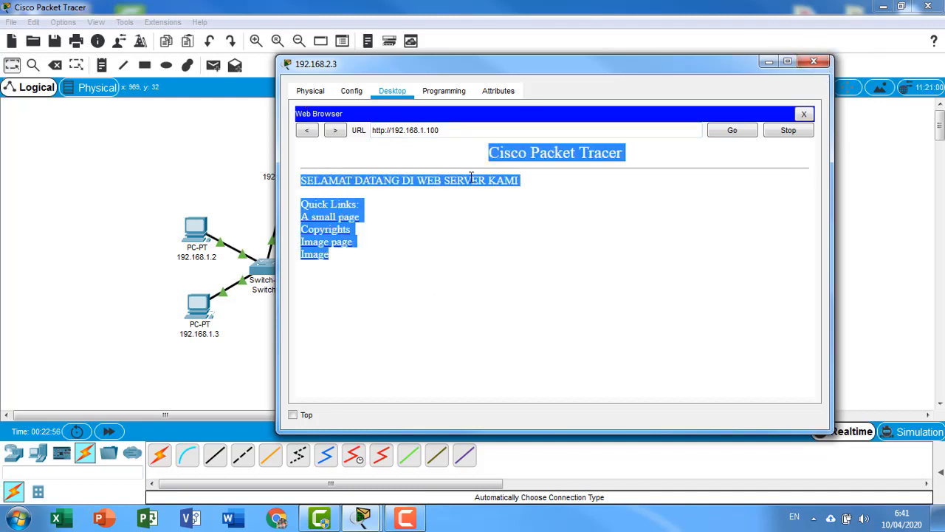
left_click(306, 164)
left_click(813, 62)
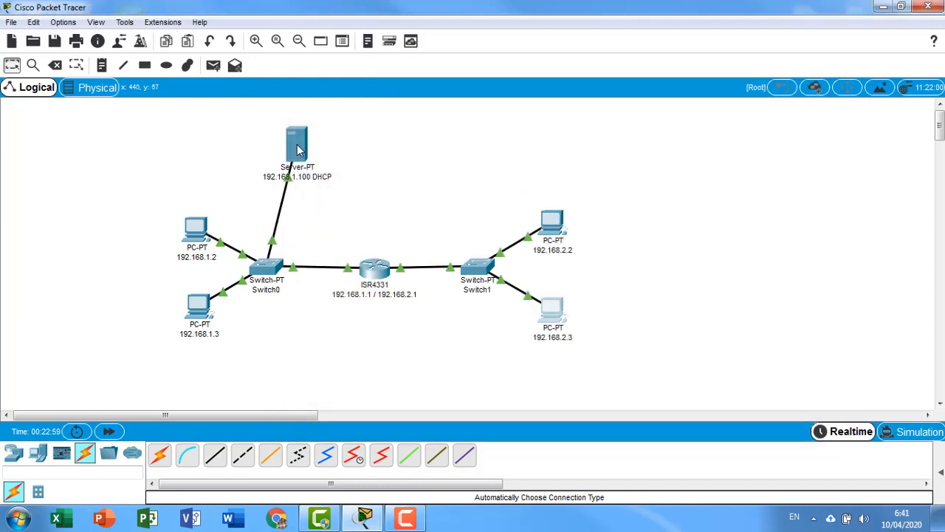
Step: Open index.html in the server's file manager, highlight its full HTML code and close the server's window
left_click(297, 144)
left_click(525, 298)
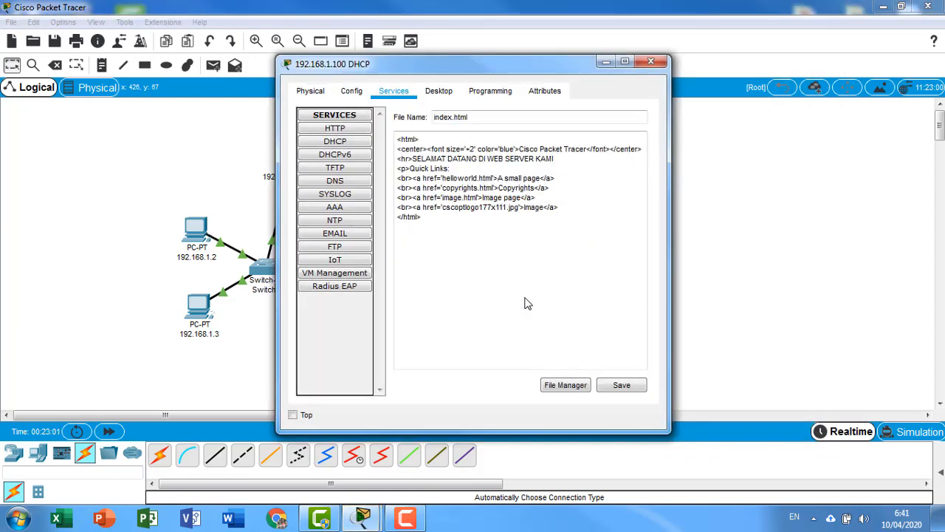
left_click_drag(584, 250, 352, 126)
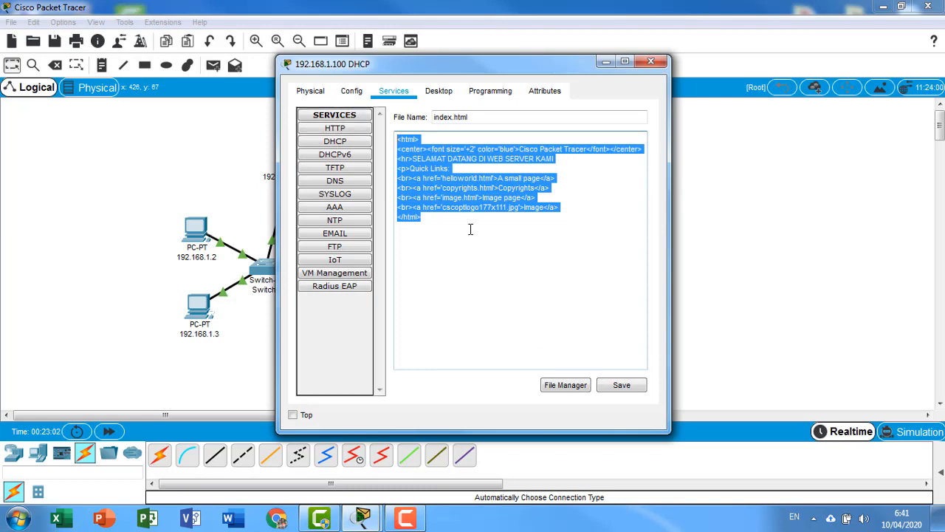
left_click_drag(471, 228, 364, 101)
left_click(650, 60)
Step: Reopen the Web Browser of the PC labelled 192.168.2.3 and load 192.168.1.100 again
left_click(559, 313)
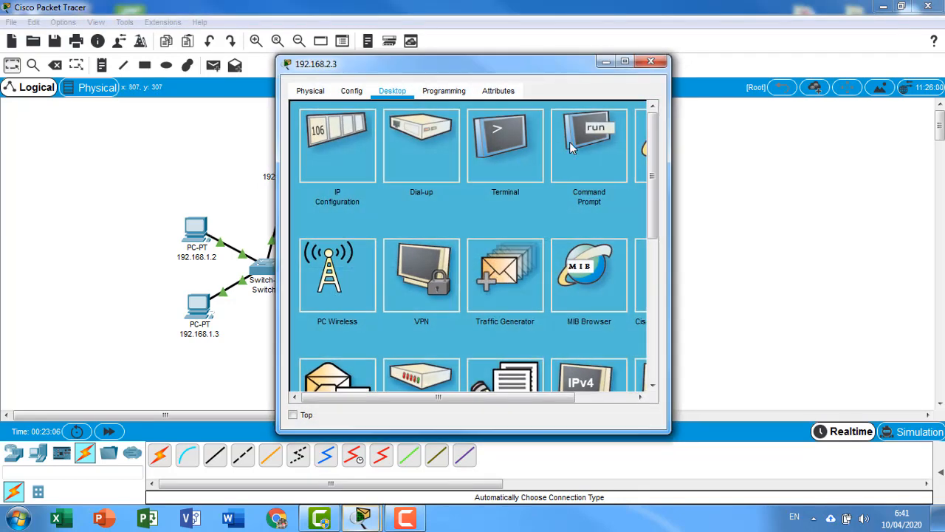
left_click(655, 145)
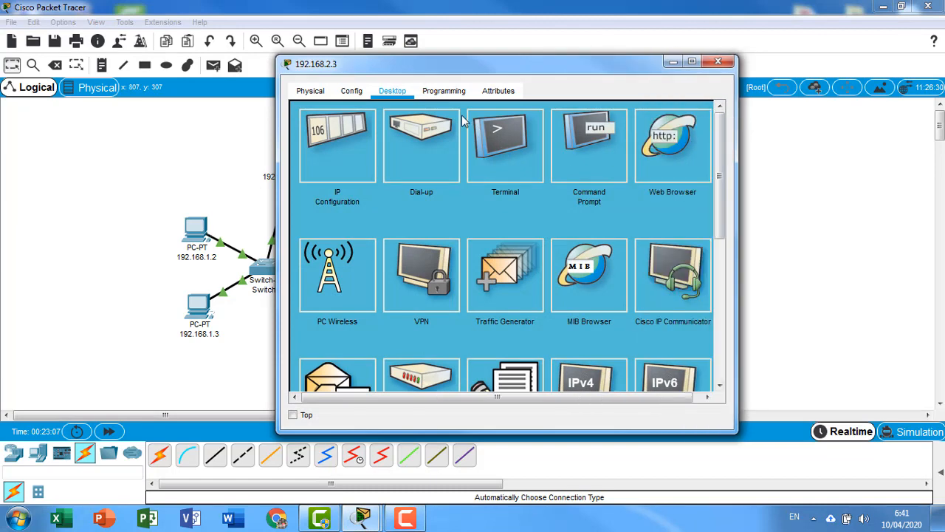
left_click(437, 129)
type("19")
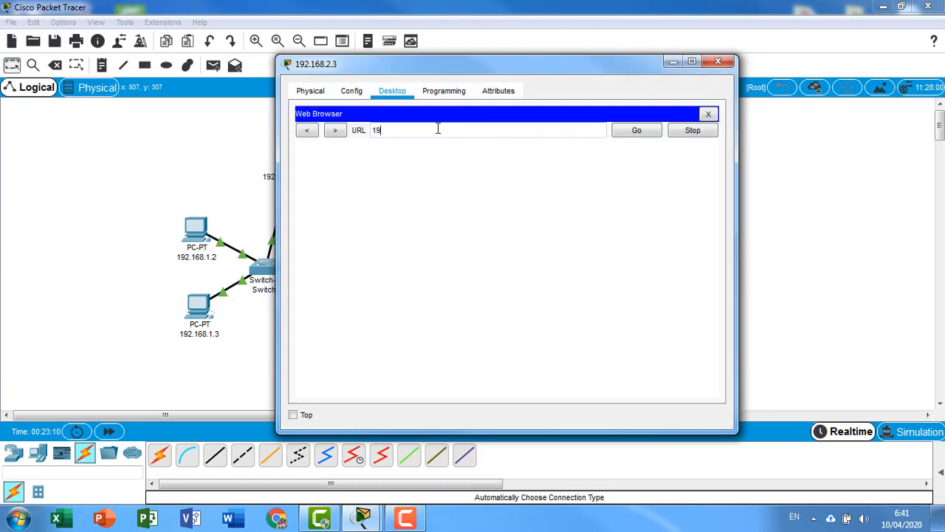
type("2.168.1.100")
key("Return")
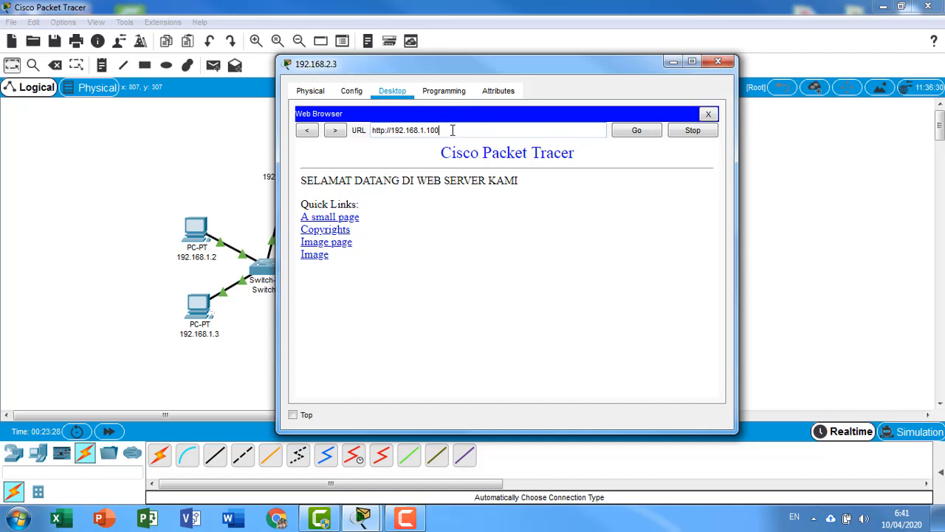
Step: Replace the address in the PC's Web Browser with nama.com and highlight it without loading the page
left_click_drag(452, 131, 336, 133)
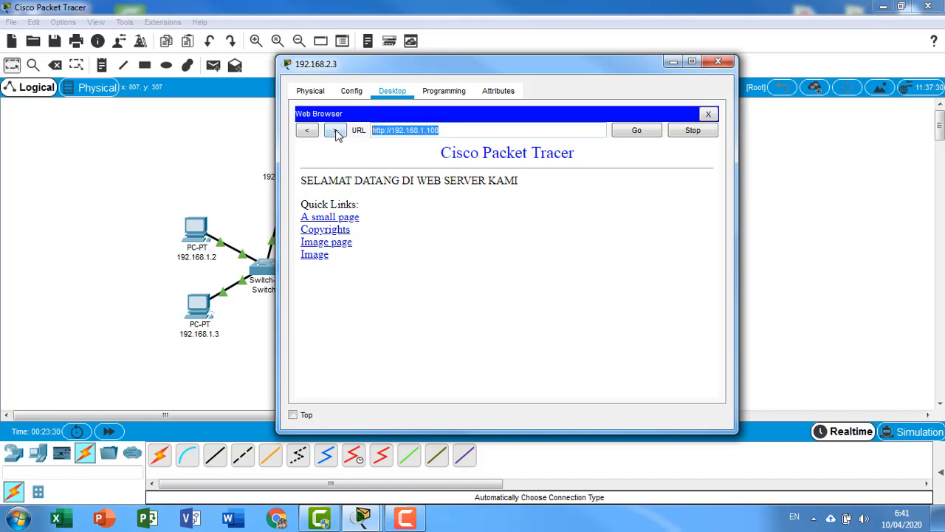
key("BackSpace")
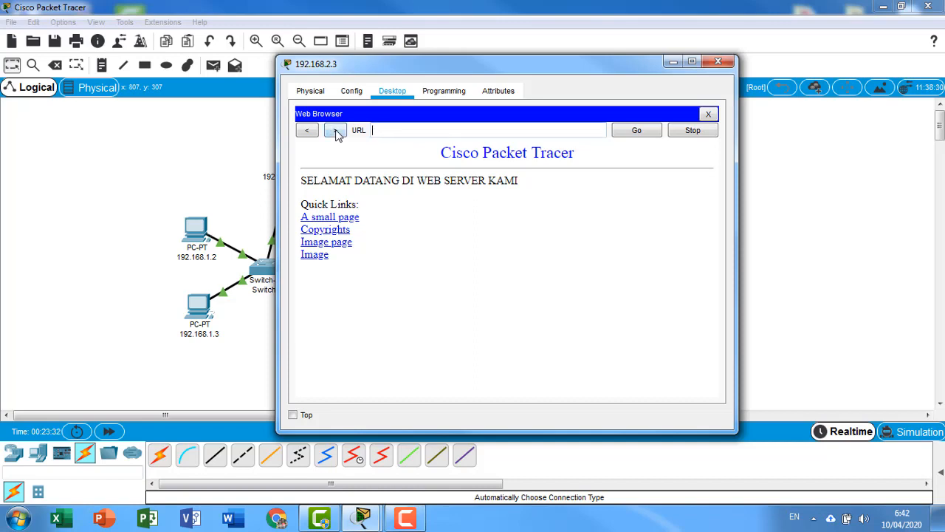
type("ddfg")
type("nama.com")
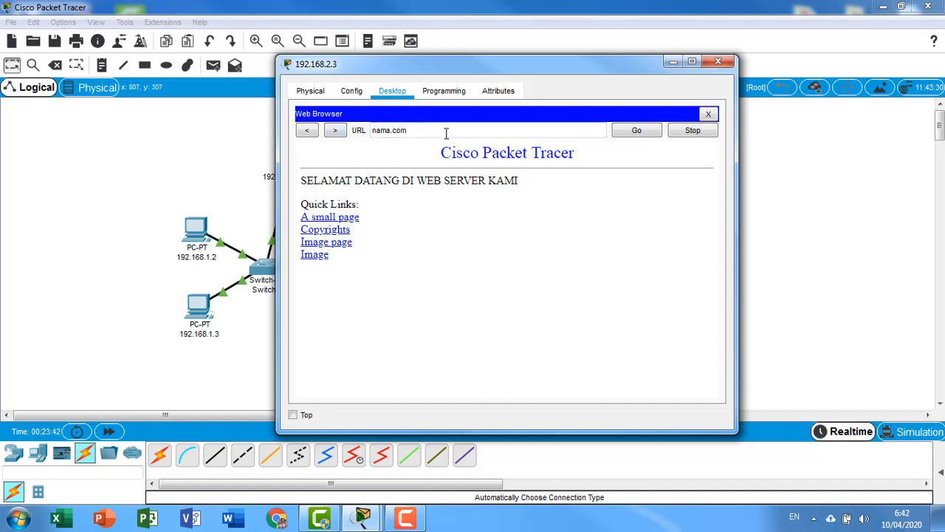
left_click_drag(446, 130, 333, 127)
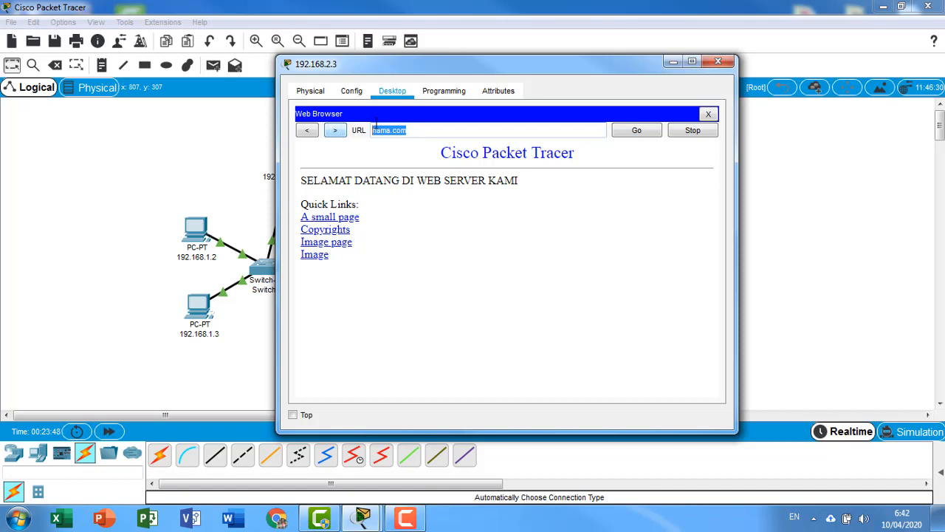
left_click(414, 130)
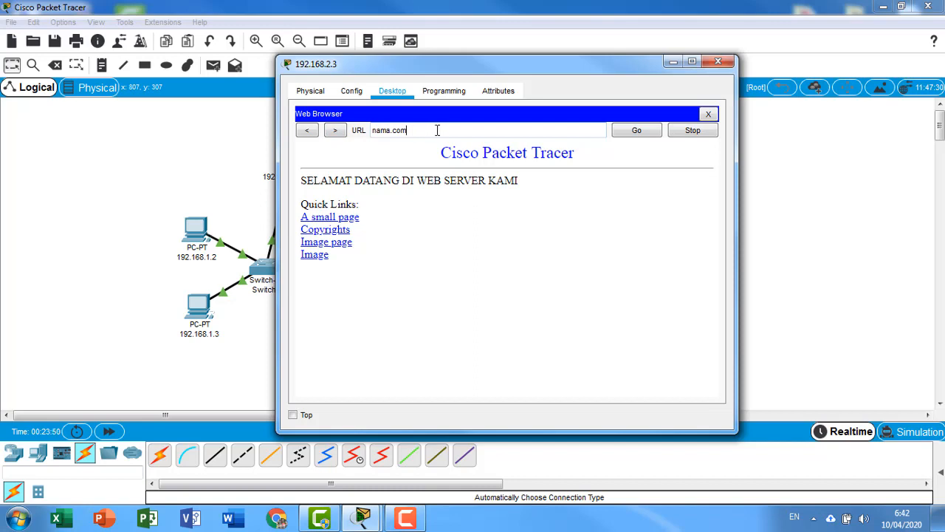
left_click_drag(437, 130, 328, 132)
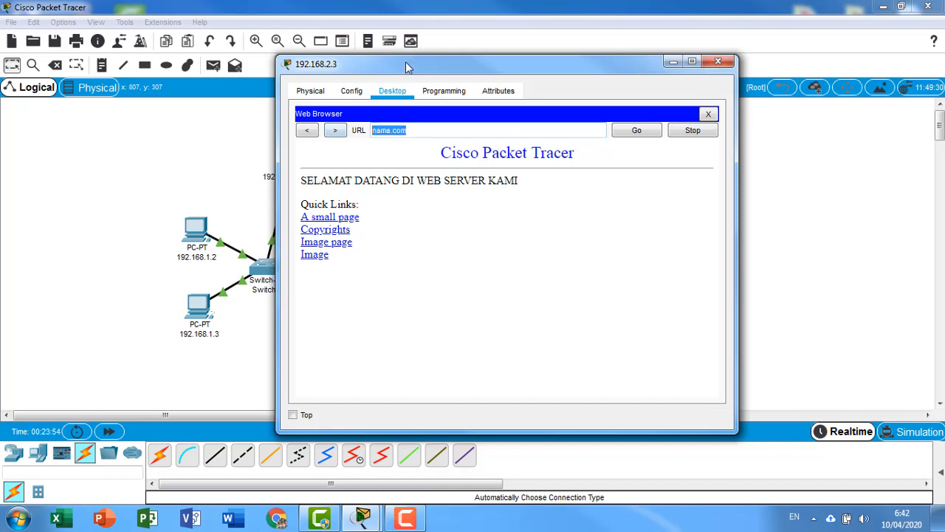
Step: Close the Web Browser and the window of the PC labelled 192.168.2.3
left_click_drag(408, 65, 531, 48)
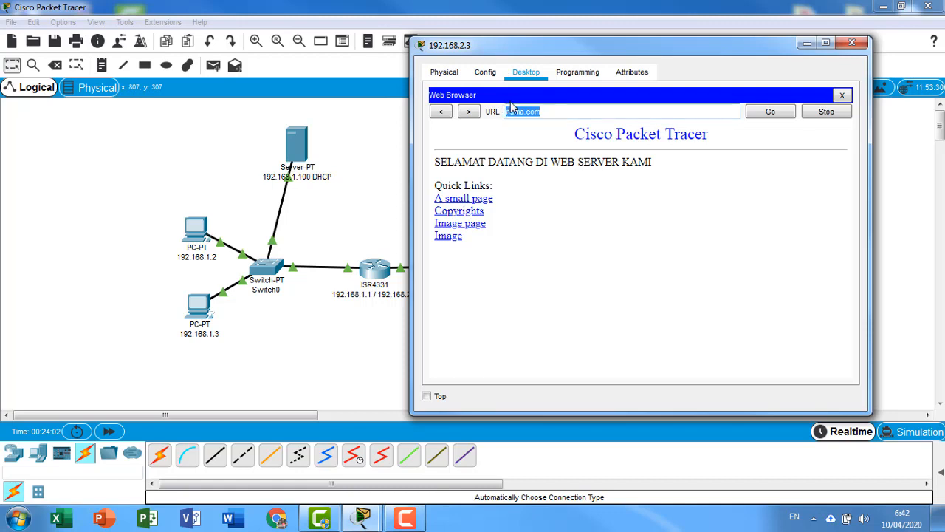
left_click(577, 115)
left_click(842, 96)
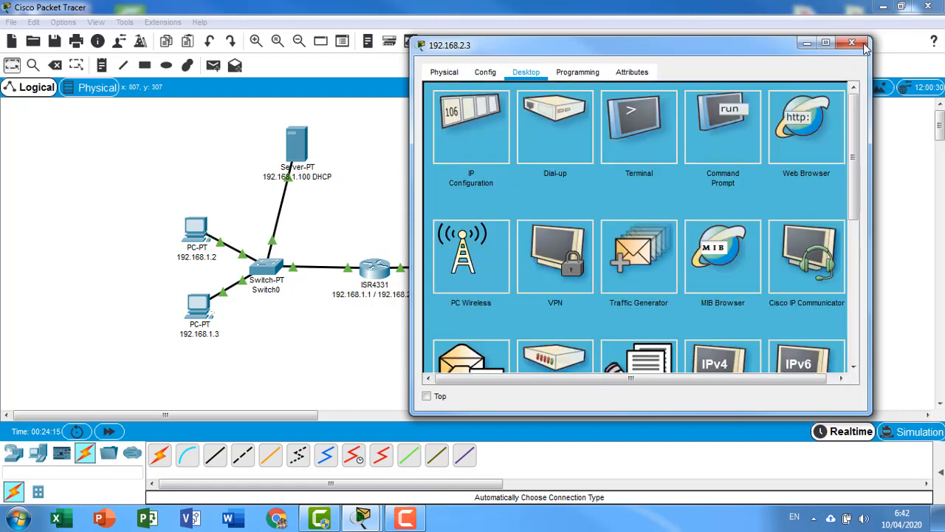
left_click(851, 42)
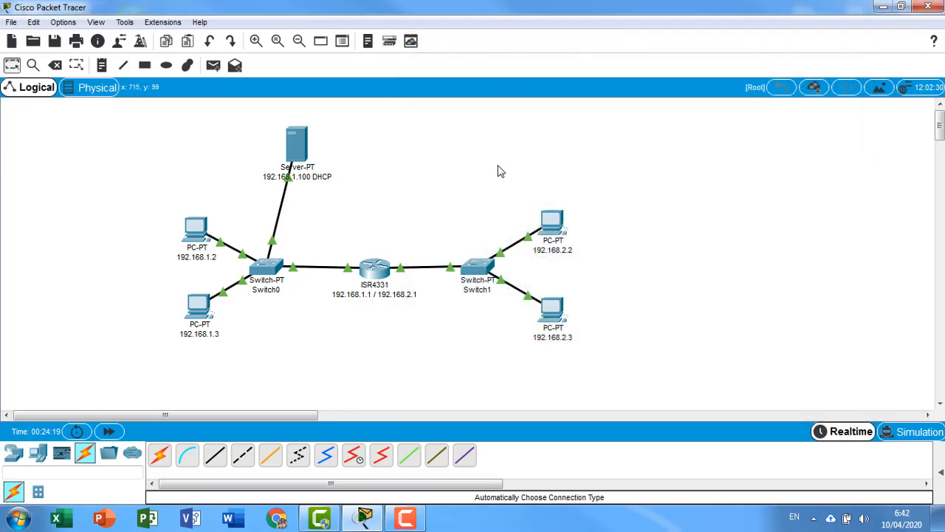
Step: Add a second server above Switch1 and label it DNS SERVER 192.168.2.100
left_click(38, 452)
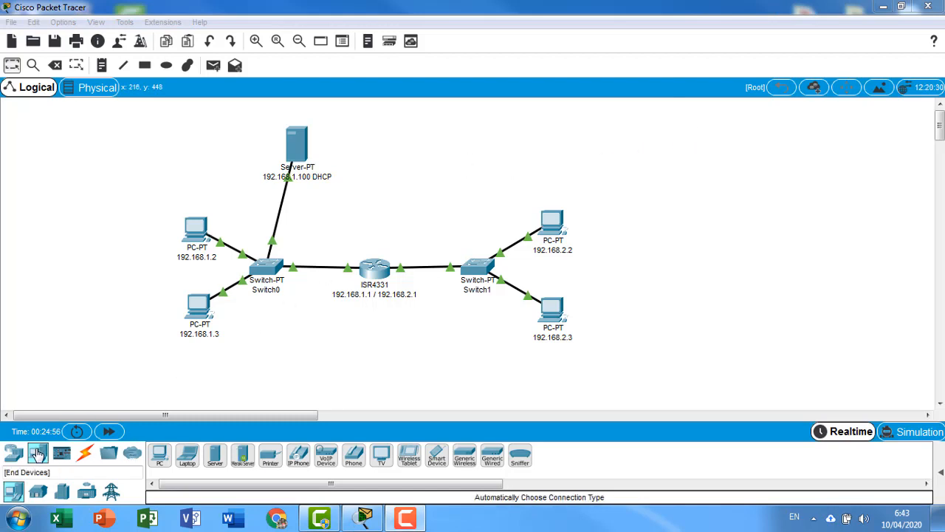
left_click_drag(215, 454, 496, 147)
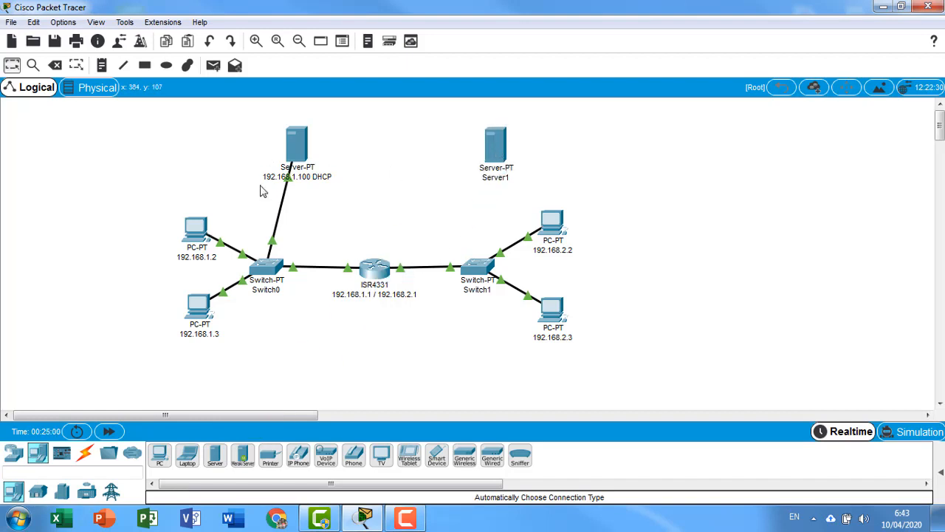
left_click(497, 177)
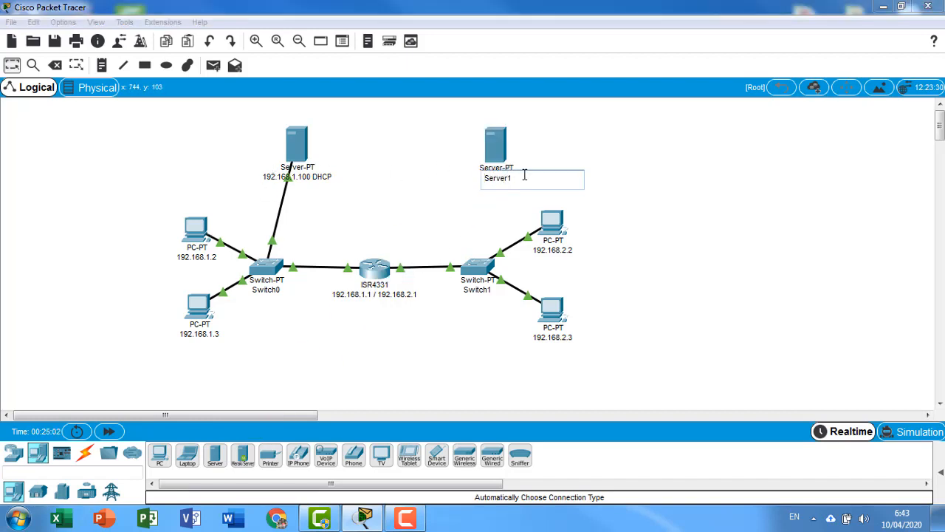
double_click(523, 175)
type("DNS SERVER 192.168.2.100")
key("Return")
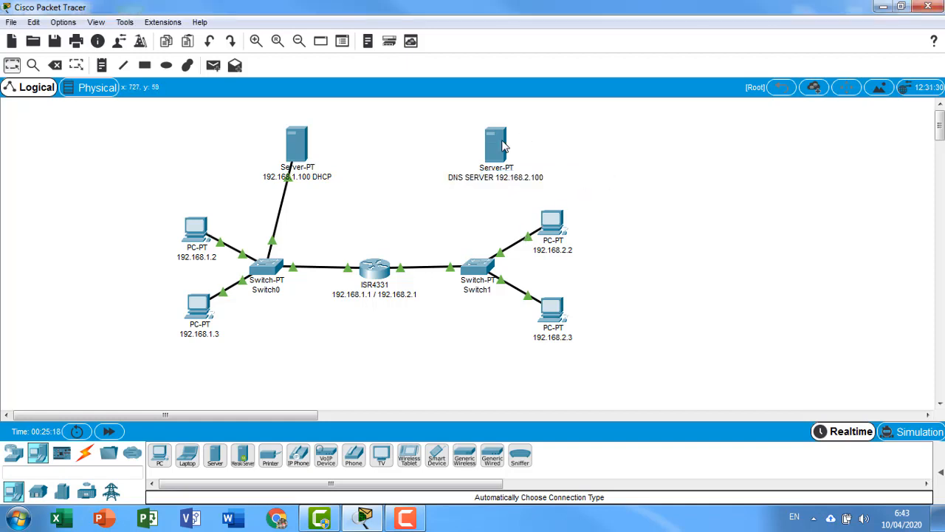
left_click_drag(498, 146, 485, 147)
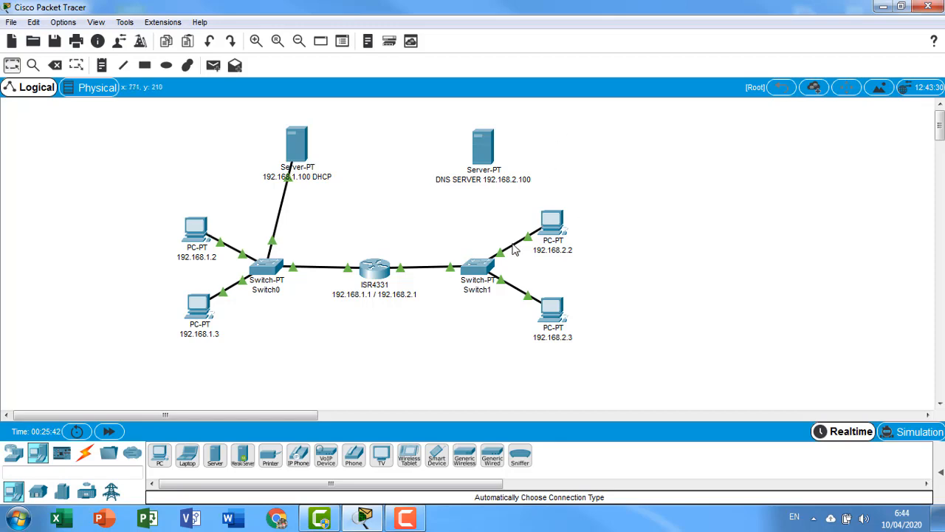
Step: Give the DNS server's FastEthernet0 interface the static IP address 192.168.2.100 with subnet mask 255.255.255.0
left_click(487, 150)
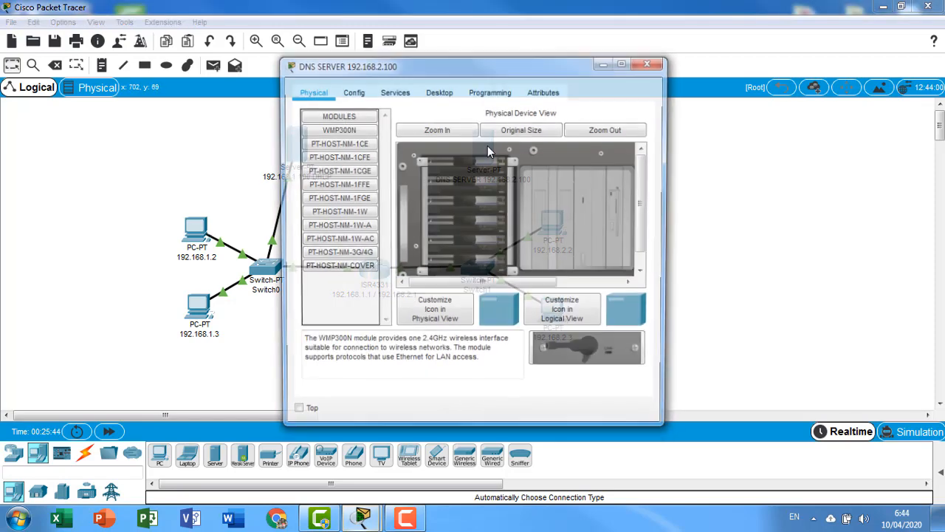
left_click_drag(462, 57, 708, 47)
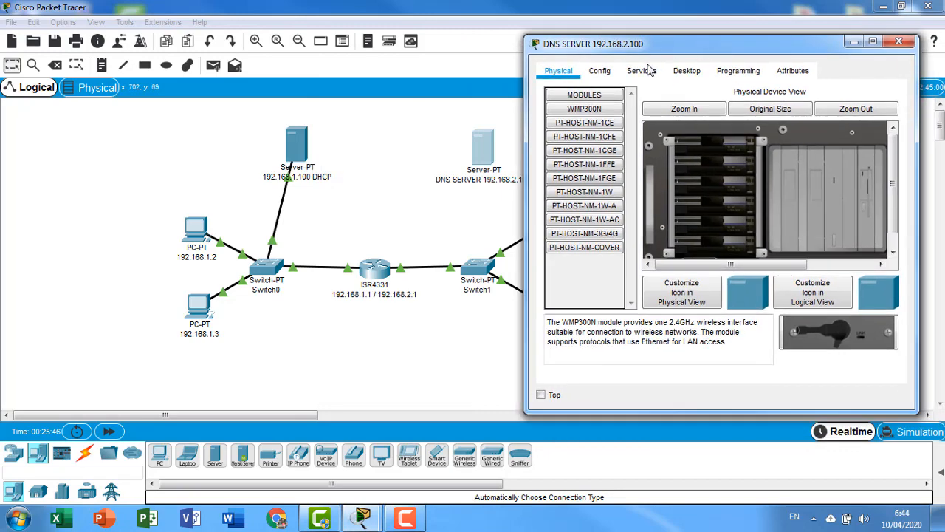
left_click(600, 71)
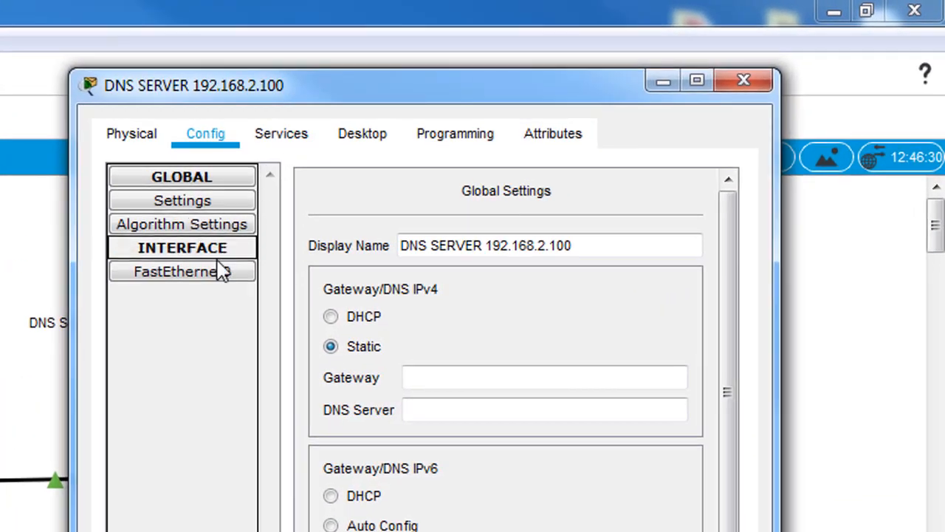
left_click(221, 272)
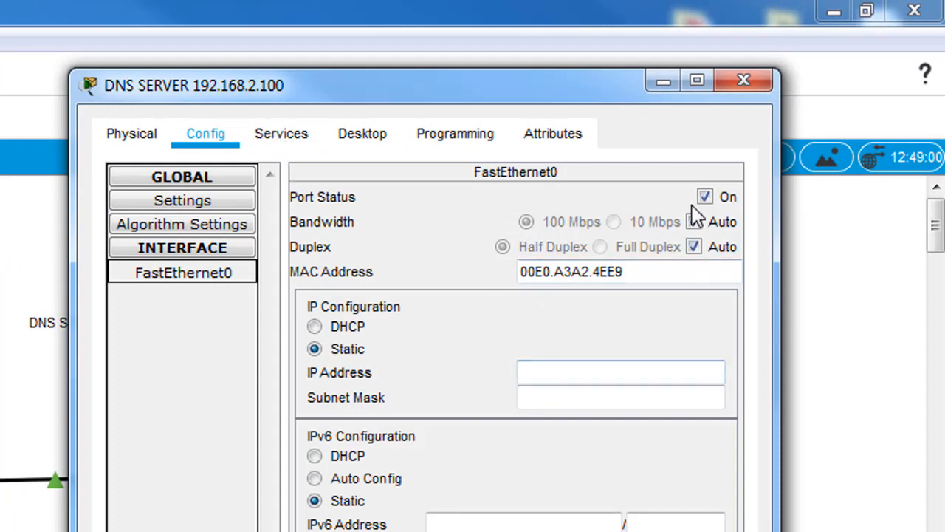
left_click(564, 370)
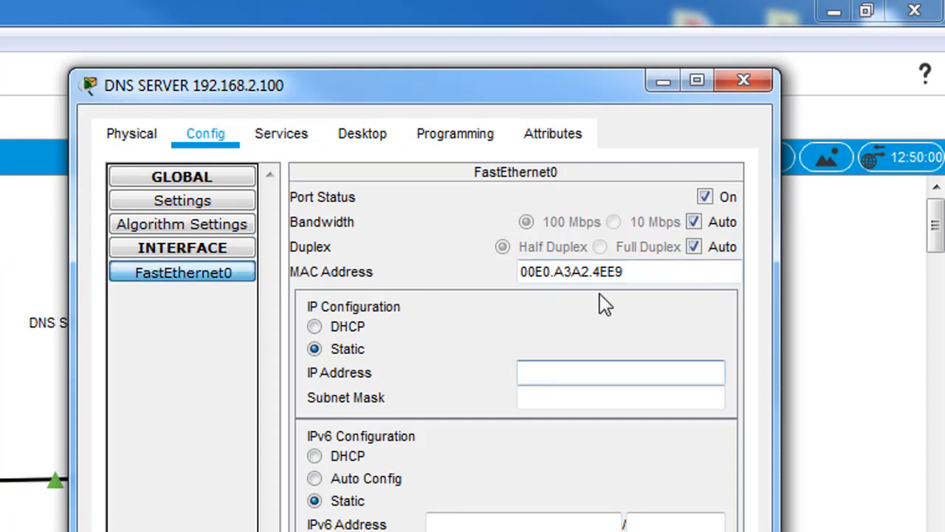
type("192.168")
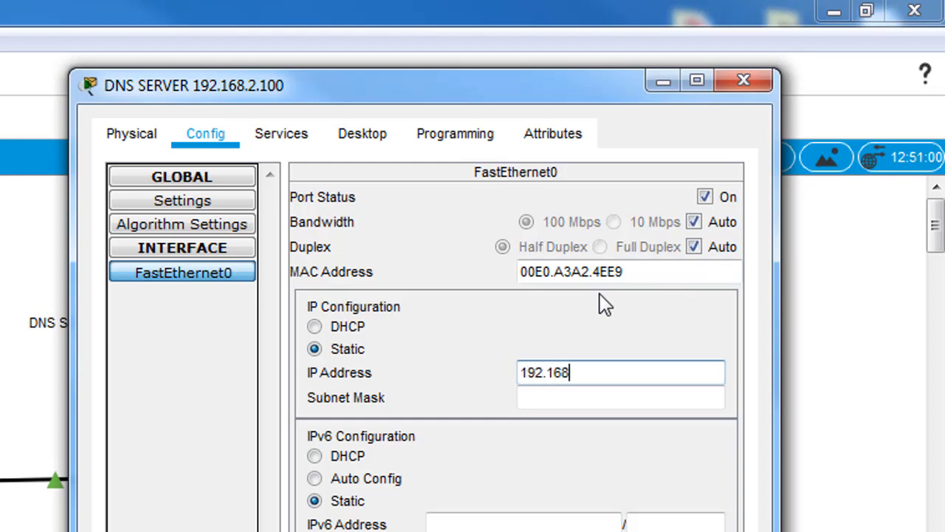
type(".2.100")
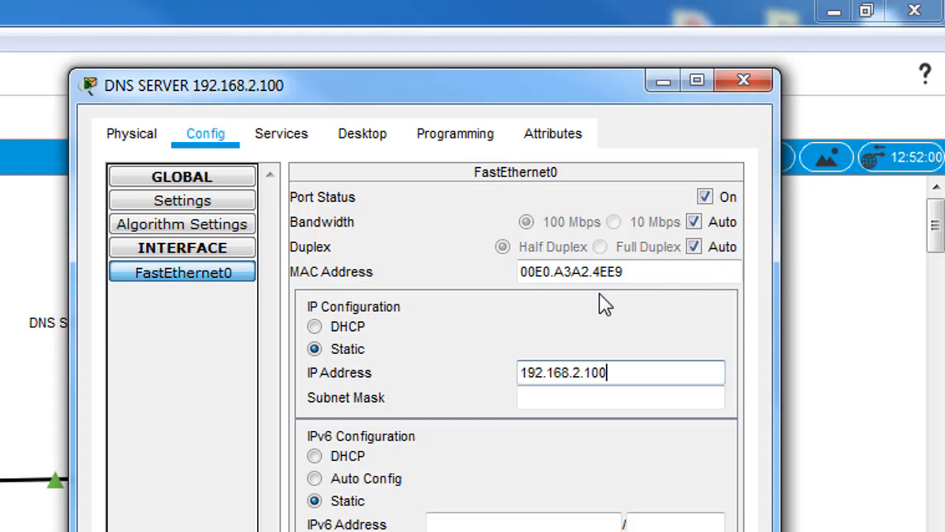
left_click(574, 402)
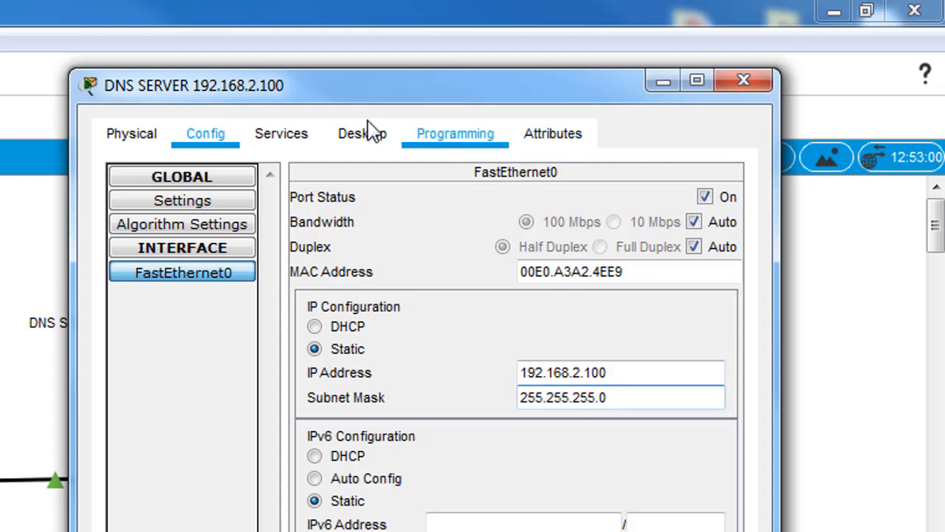
Step: Set the DNS server's default gateway to 192.168.2.1 in its IP Configuration
left_click(307, 134)
left_click(384, 135)
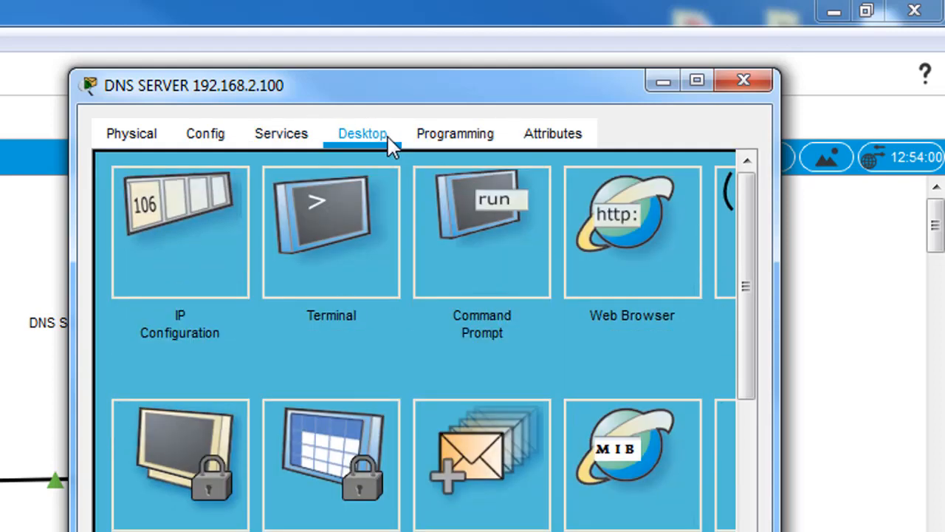
left_click(167, 256)
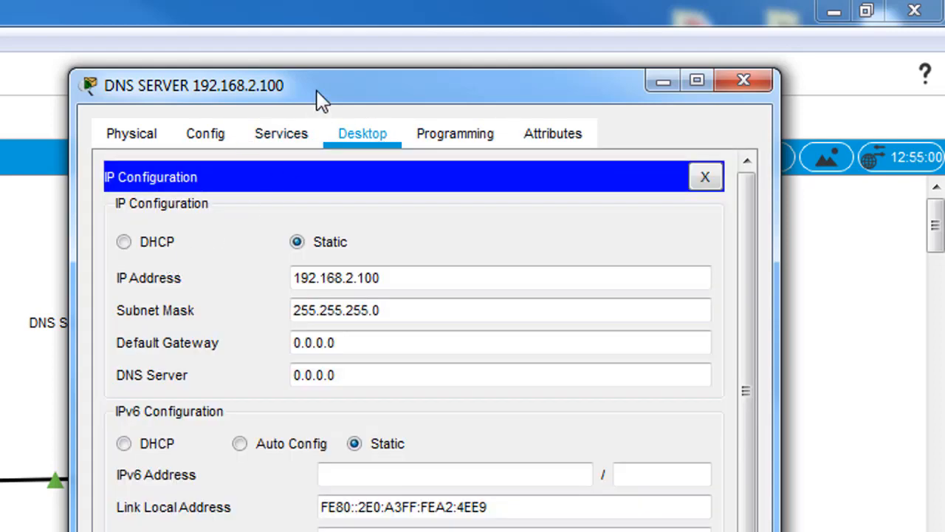
left_click_drag(317, 89, 317, 49)
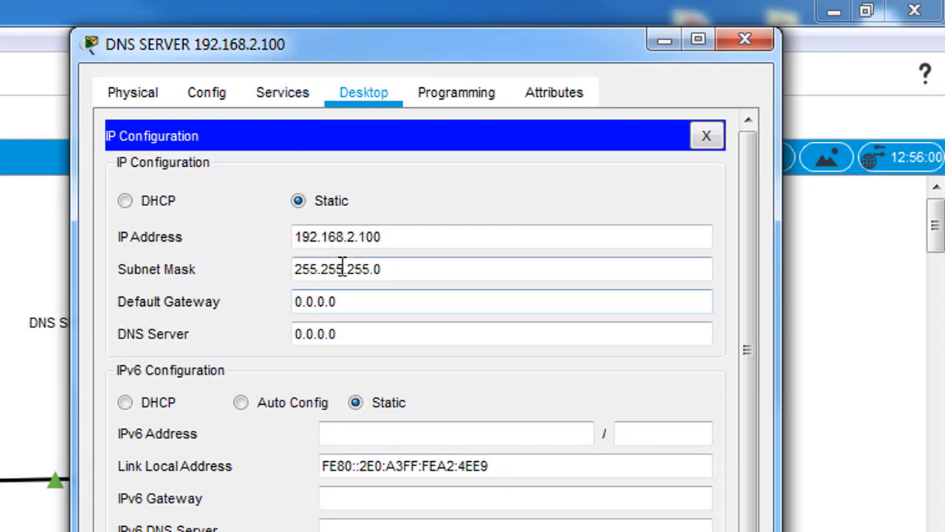
left_click(405, 237)
left_click_drag(405, 237, 282, 232)
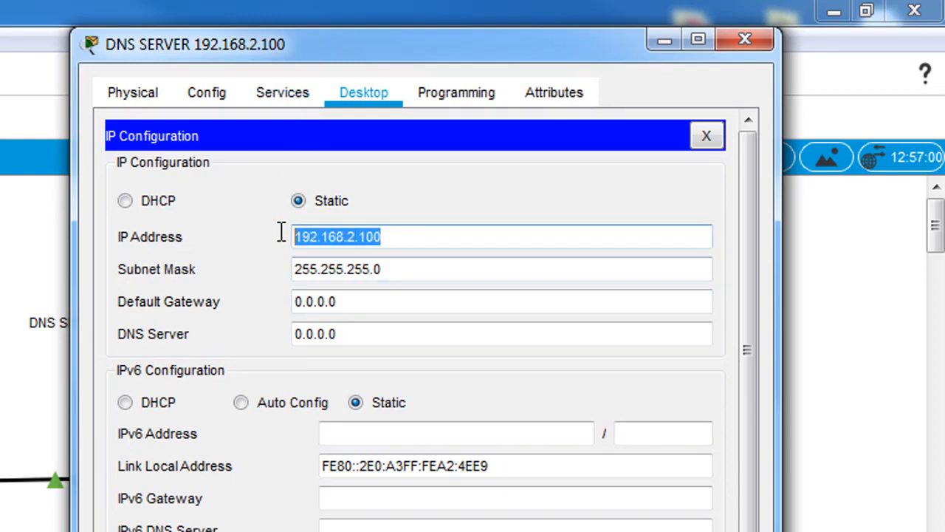
left_click_drag(355, 304, 285, 297)
left_click_drag(325, 46, 678, 37)
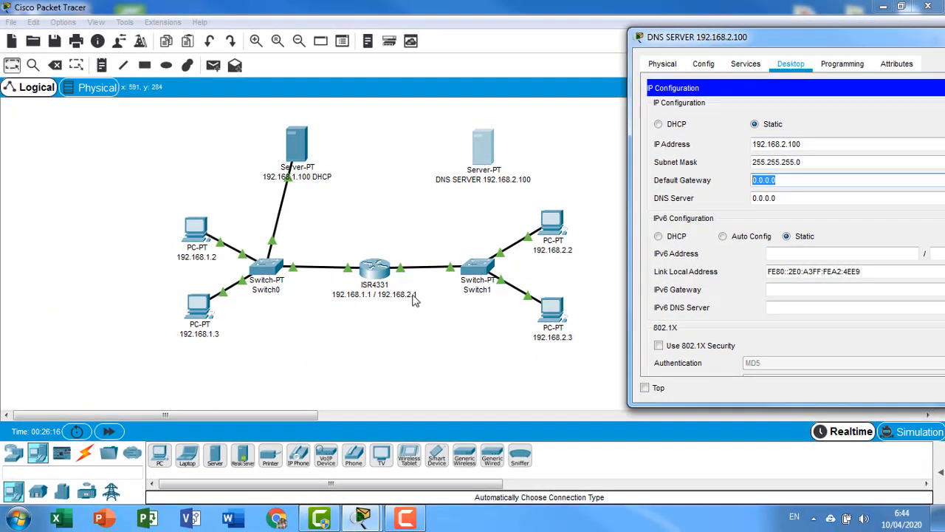
left_click_drag(723, 44, 639, 39)
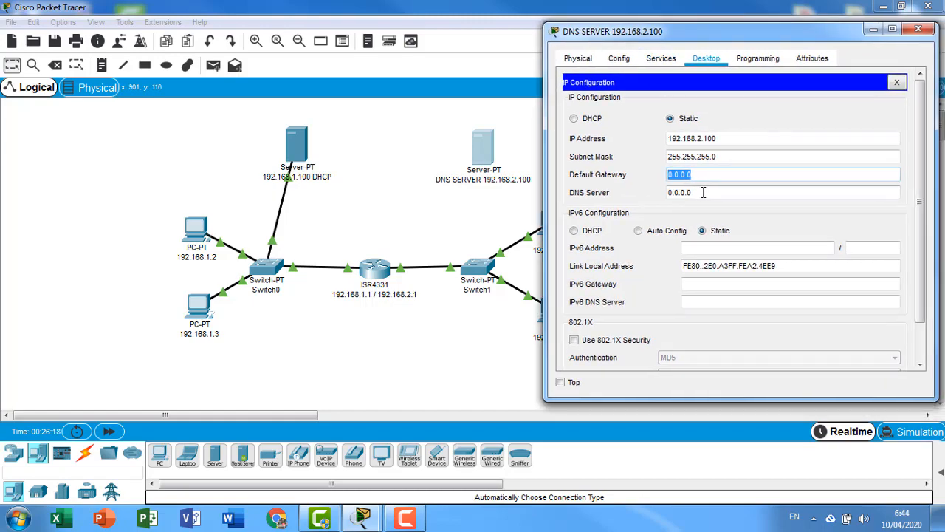
type("192.168.2.1")
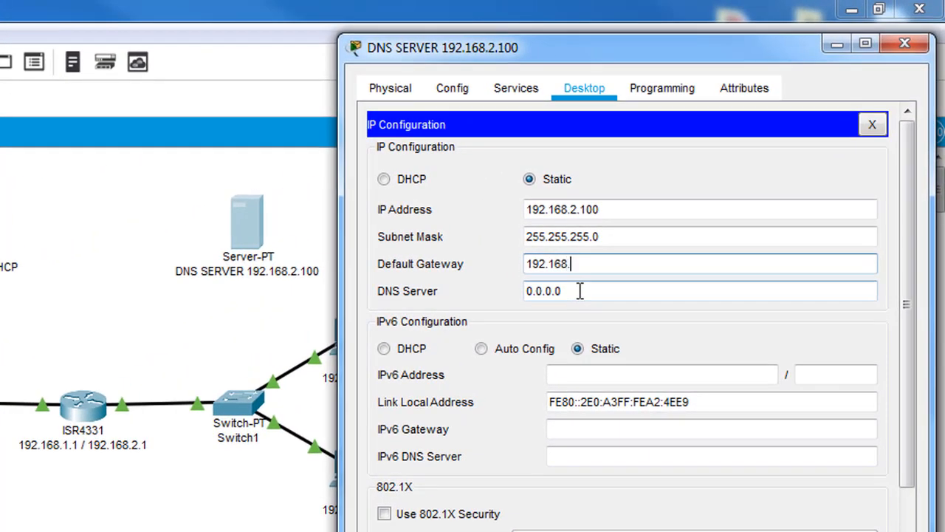
Step: Close the DNS server's window and cable the server to Switch1
left_click(890, 41)
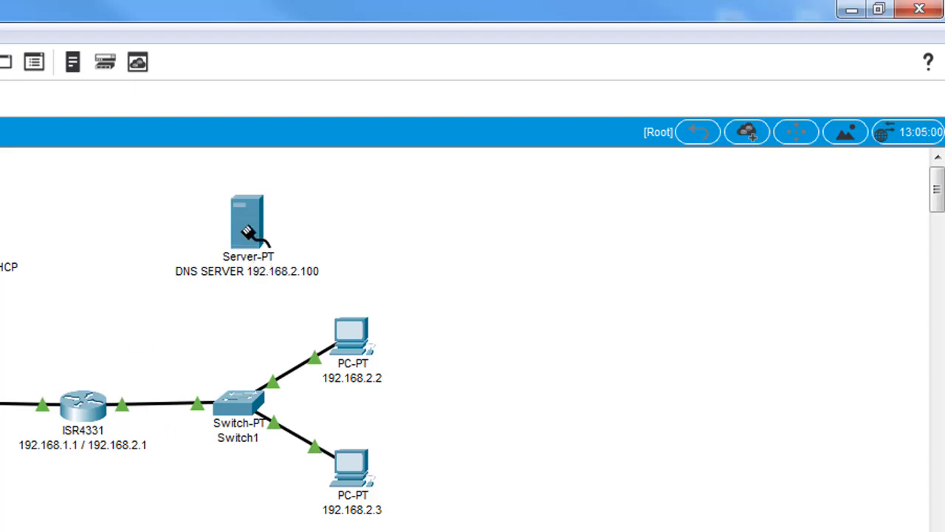
left_click(246, 225)
left_click(233, 411)
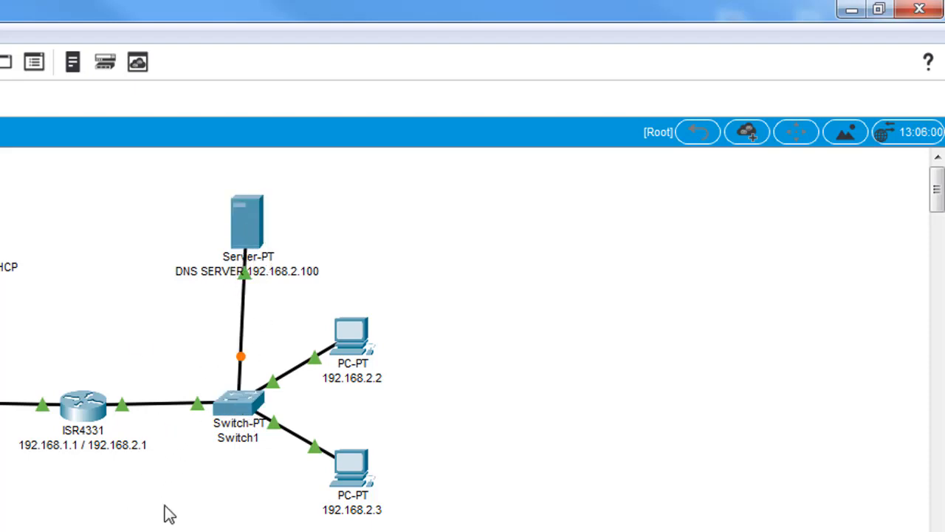
Step: Turn on the DNS service on the DNS server
left_click(238, 223)
left_click_drag(398, 83, 681, 93)
left_click(396, 132)
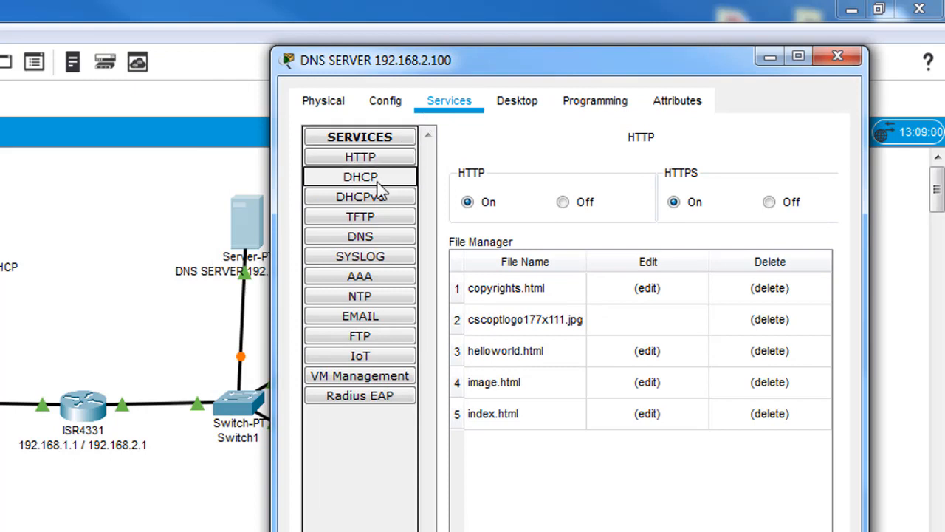
left_click(373, 244)
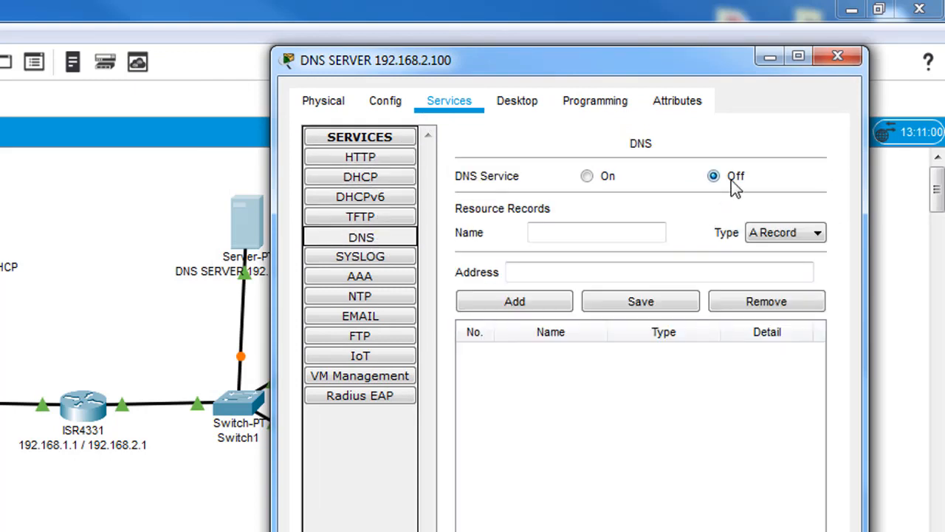
left_click(596, 177)
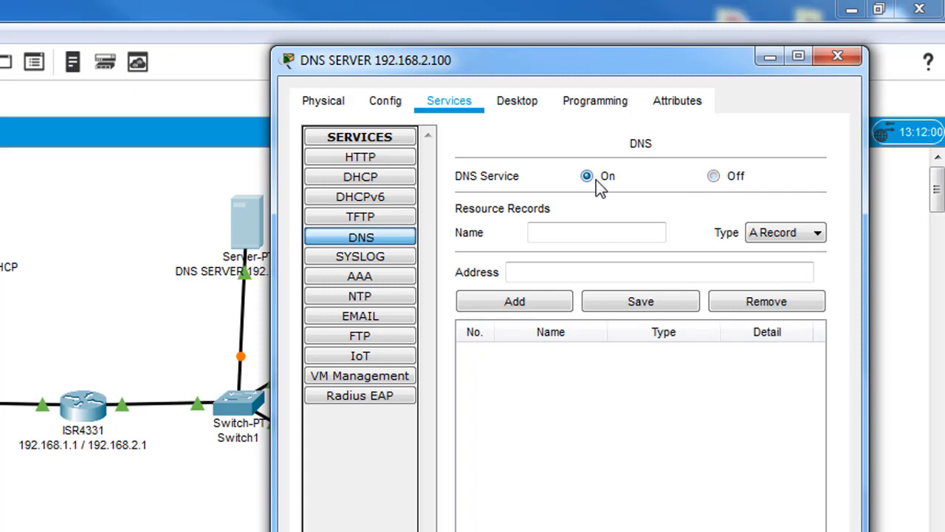
left_click(610, 229)
left_click_drag(388, 61, 423, 63)
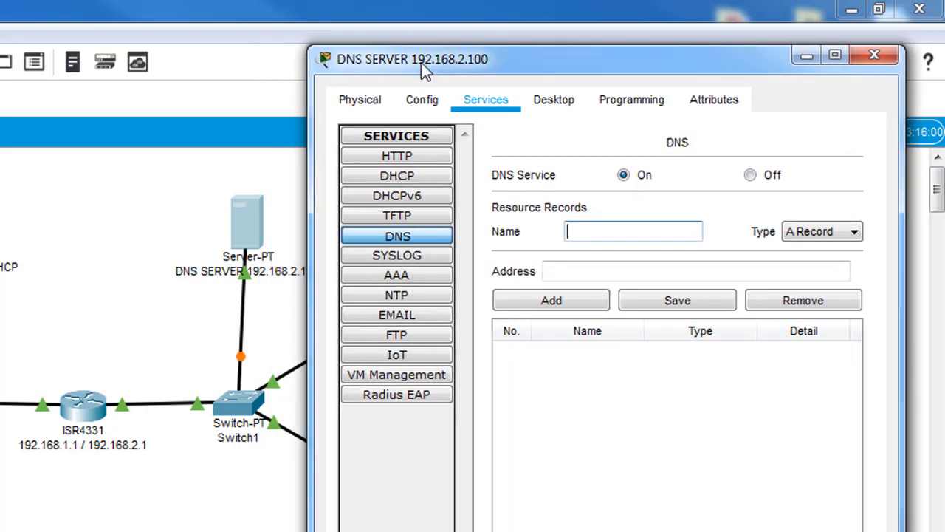
type("www.jaringan.com")
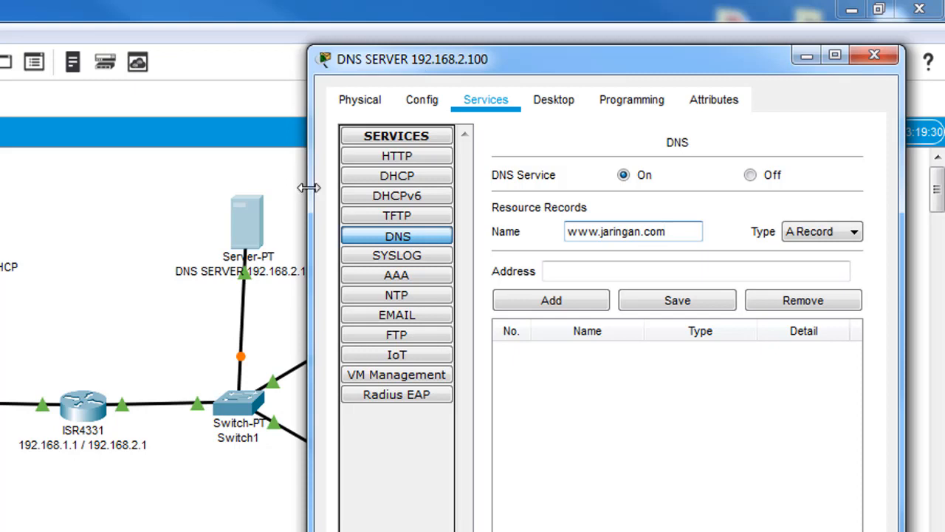
left_click(643, 264)
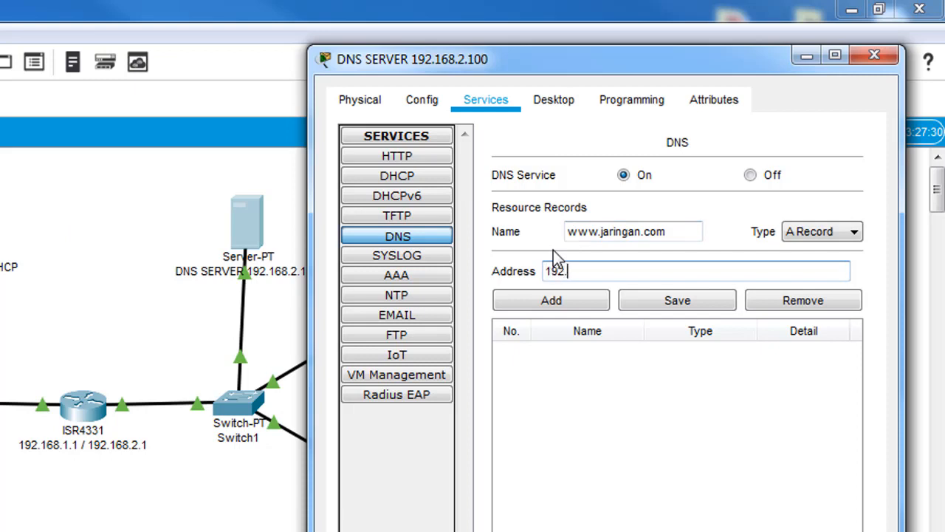
type("168.1.100")
left_click_drag(688, 226, 487, 231)
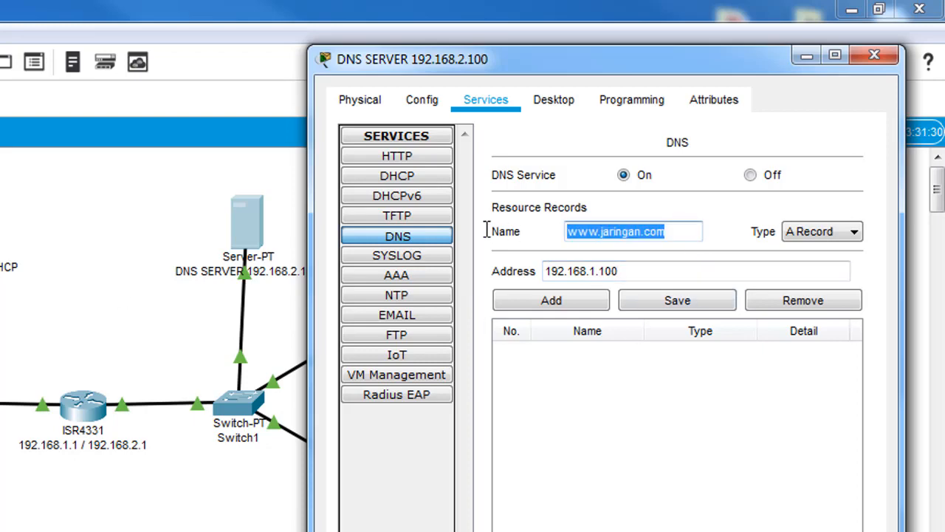
left_click(675, 237)
left_click_drag(679, 236, 503, 232)
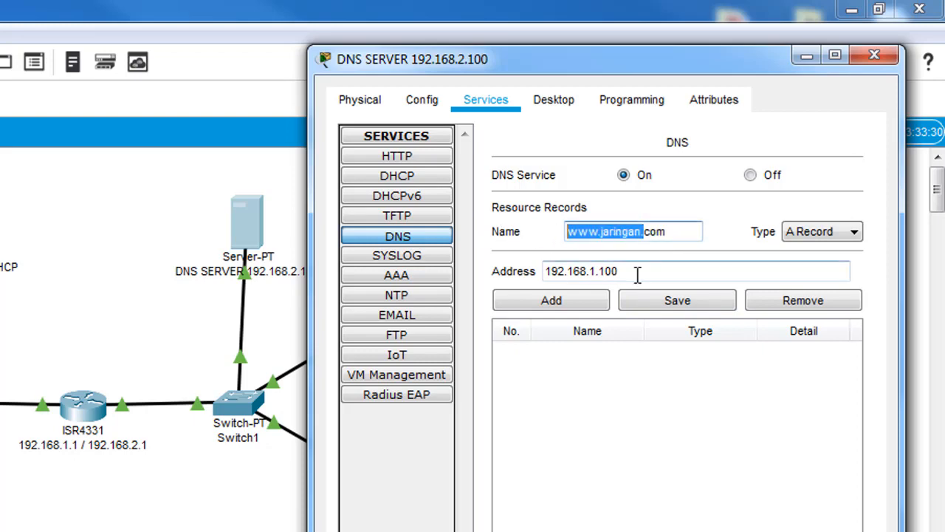
left_click_drag(637, 273, 502, 270)
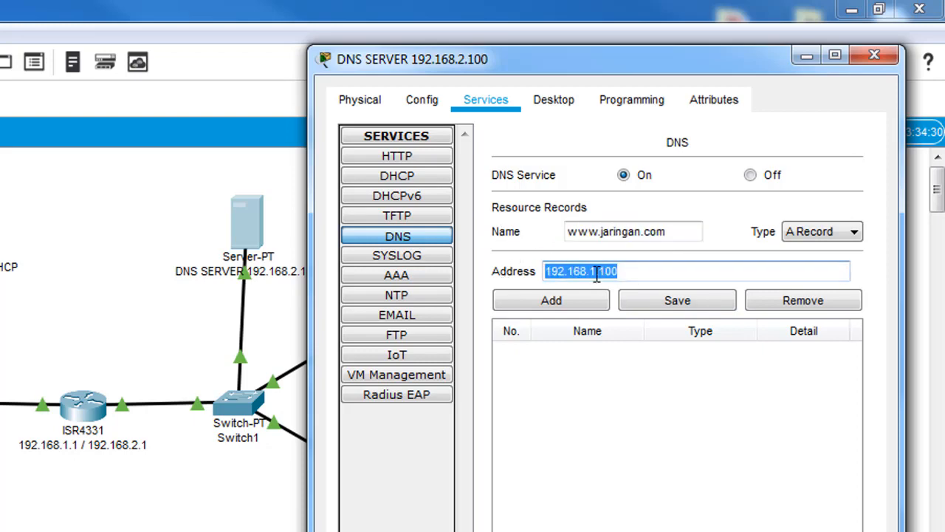
left_click(675, 271)
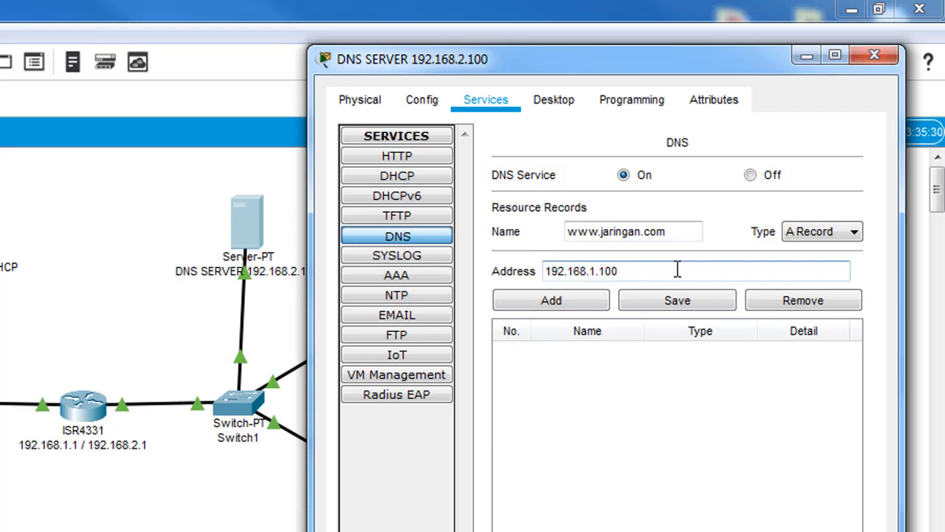
left_click_drag(677, 271, 460, 270)
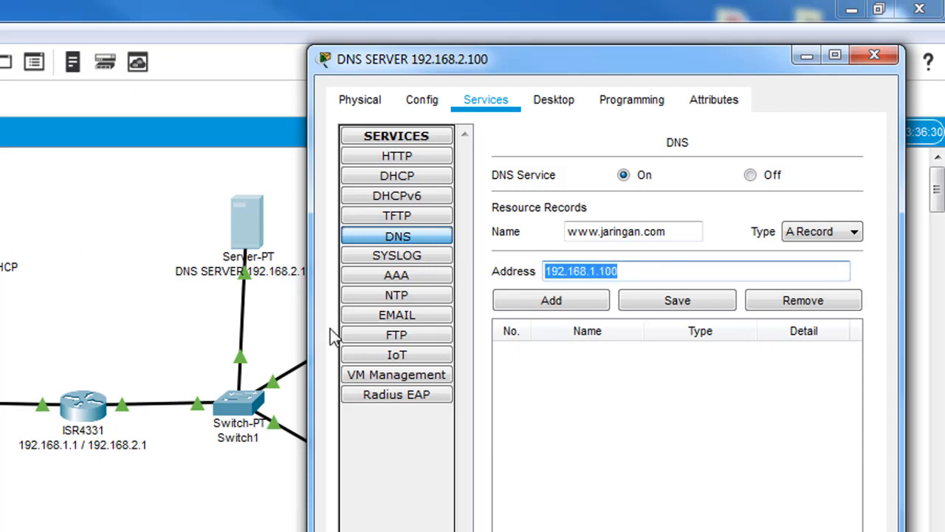
left_click(649, 300)
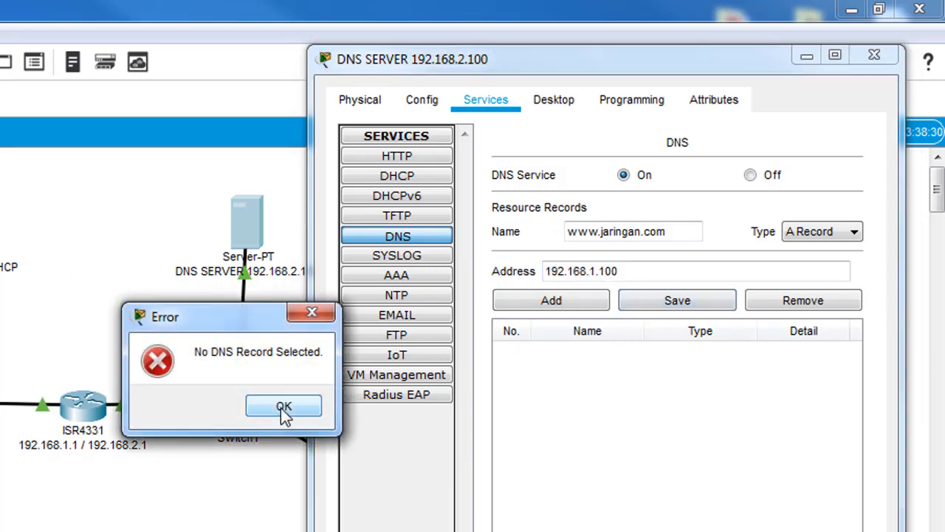
left_click(283, 410)
left_click(573, 296)
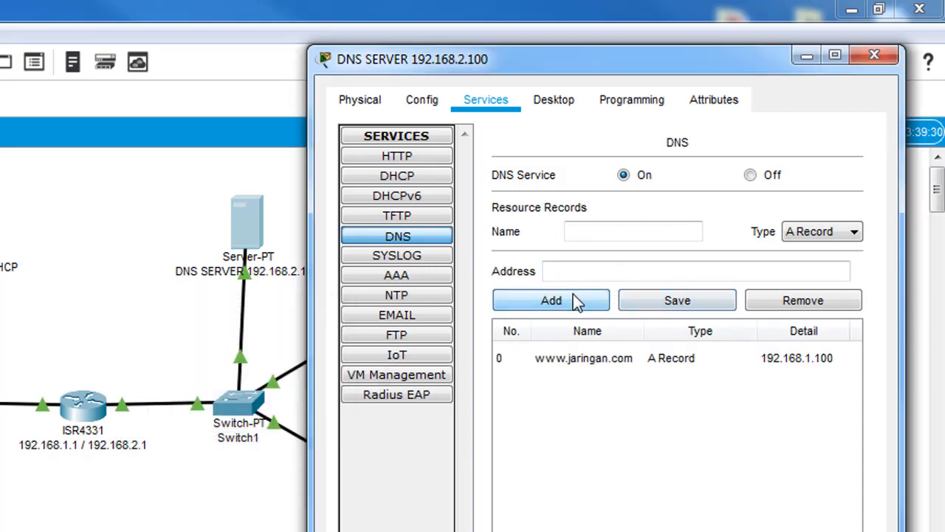
left_click(601, 358)
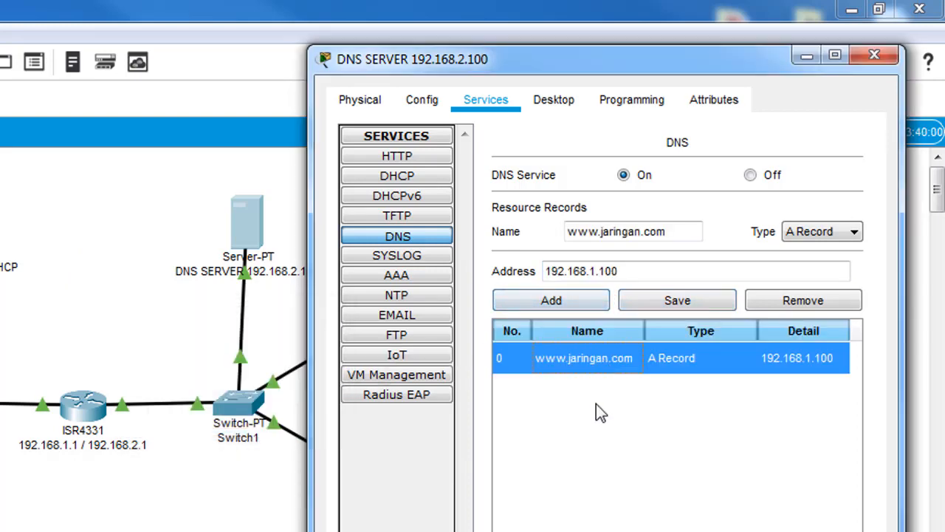
left_click(875, 56)
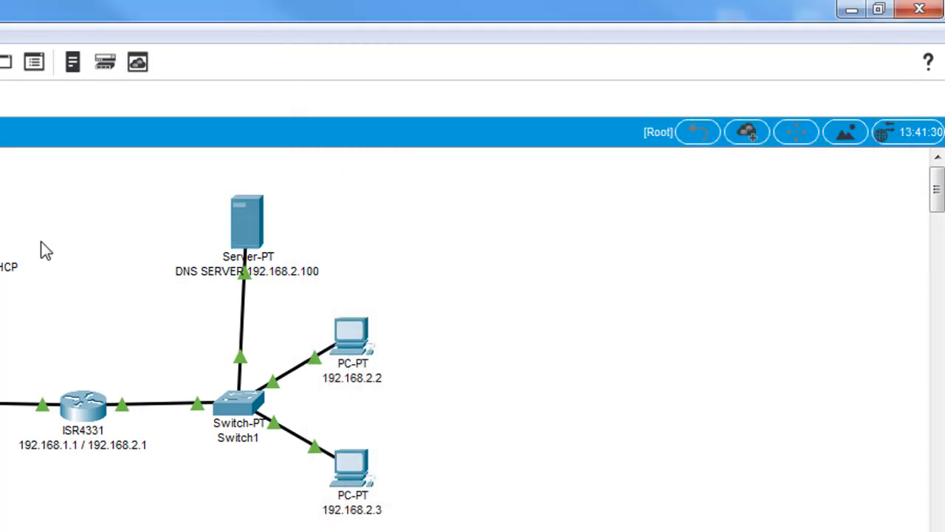
Step: Extend the label of the DHCP server to read 192.168.1.100 DHCP & WEB
double_click(14, 270)
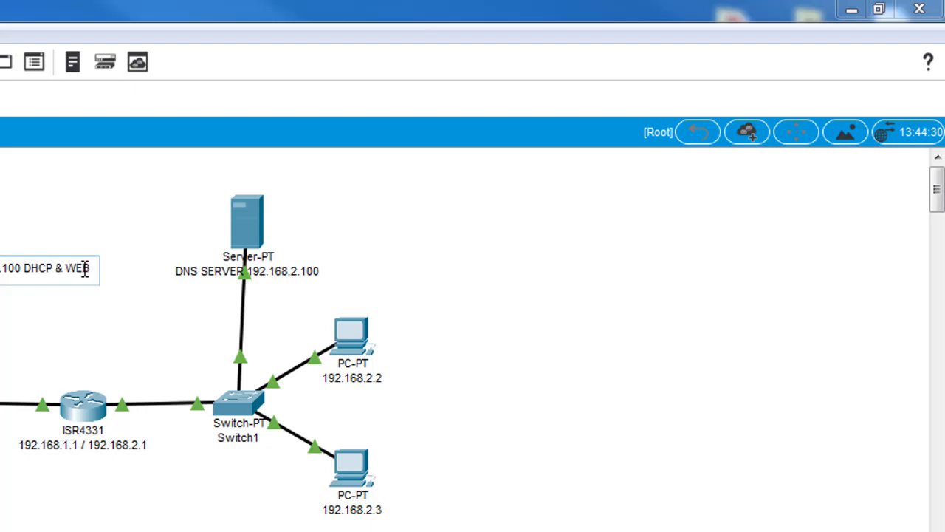
left_click(403, 282)
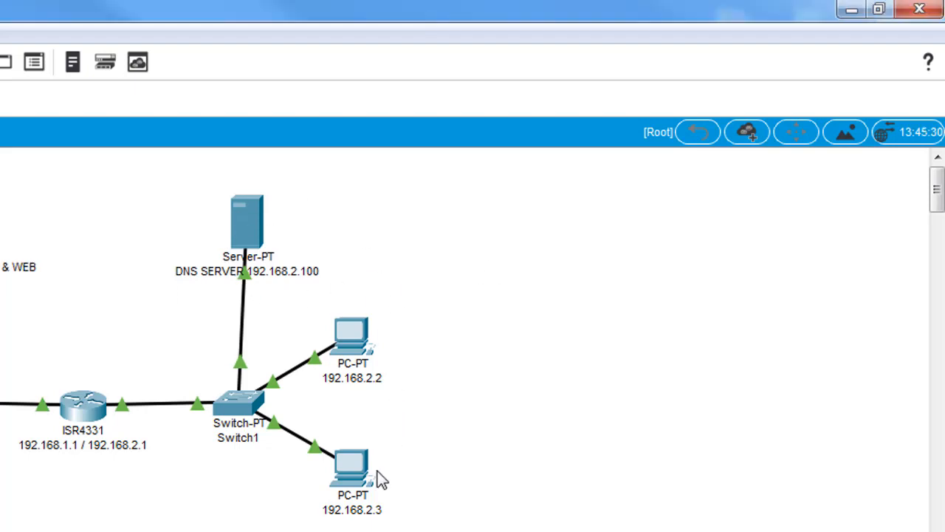
left_click_drag(192, 160, 536, 527)
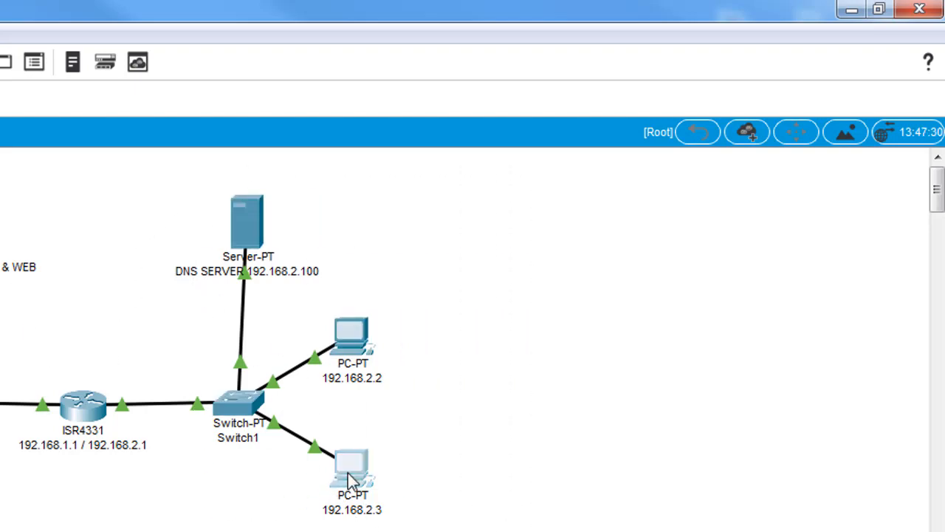
left_click(352, 473)
left_click_drag(284, 100, 581, 85)
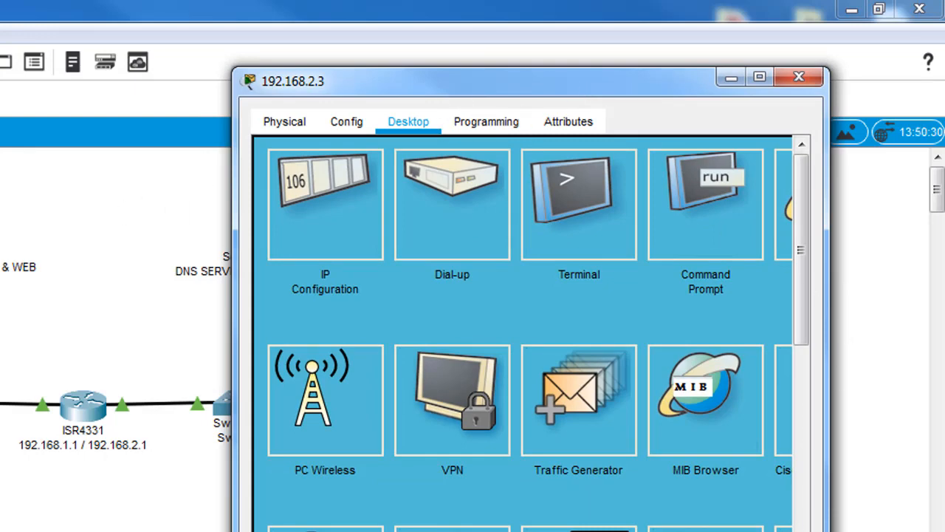
scroll(522, 332, "right", 3)
left_click(710, 243)
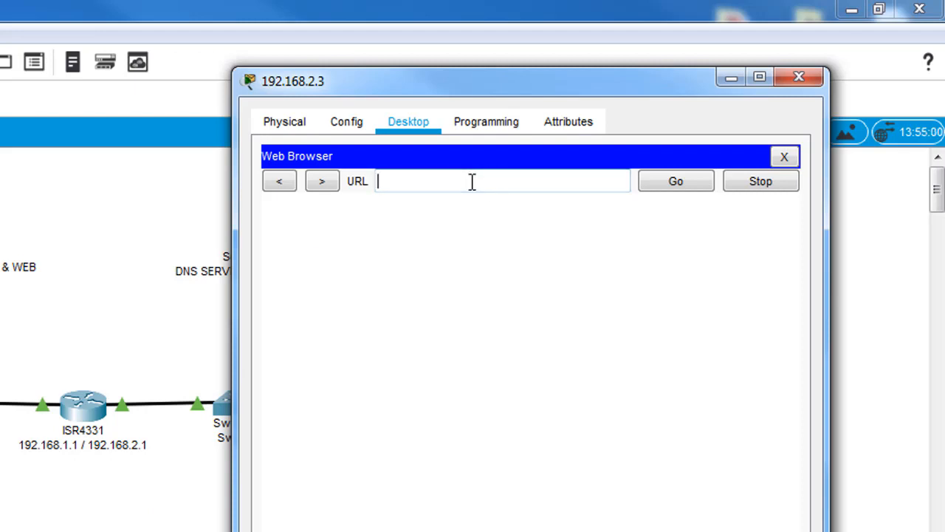
type("www.jaringan.co")
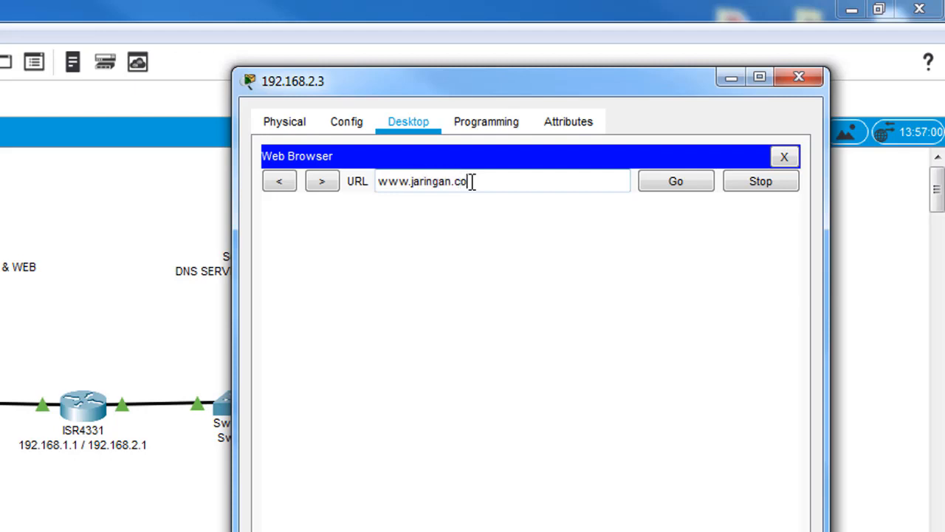
type("m")
left_click(685, 187)
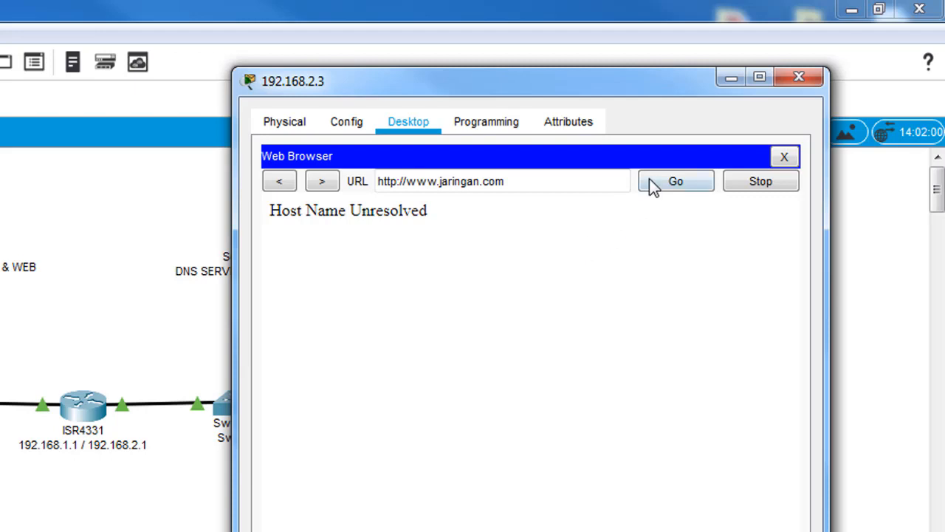
left_click_drag(551, 174, 343, 184)
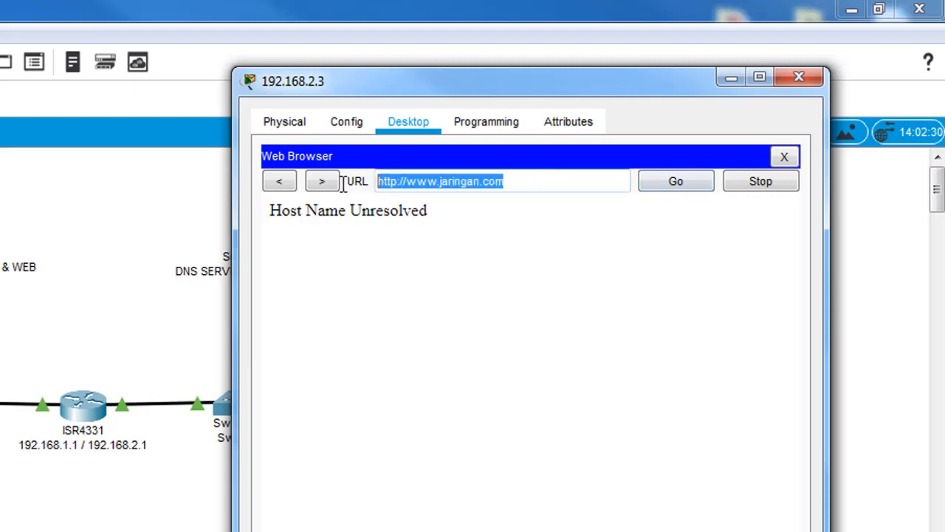
left_click(742, 183)
left_click(777, 155)
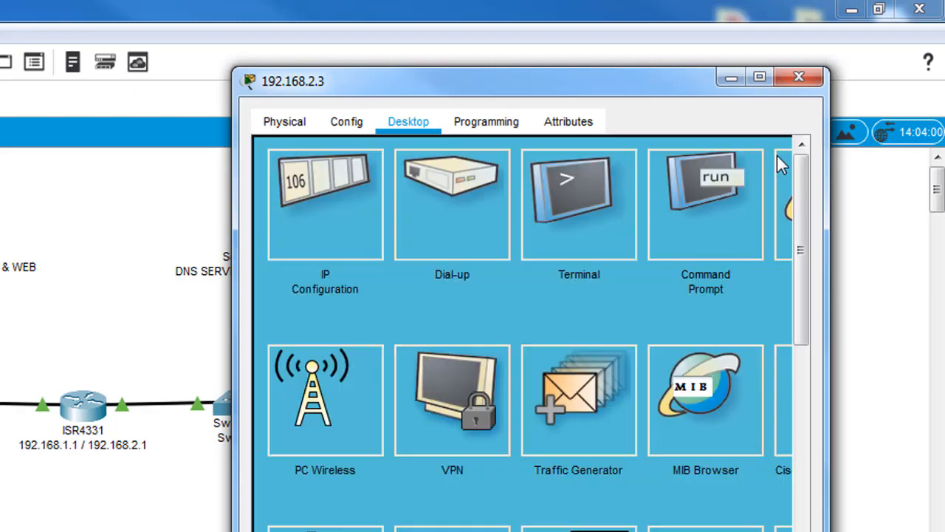
left_click(791, 79)
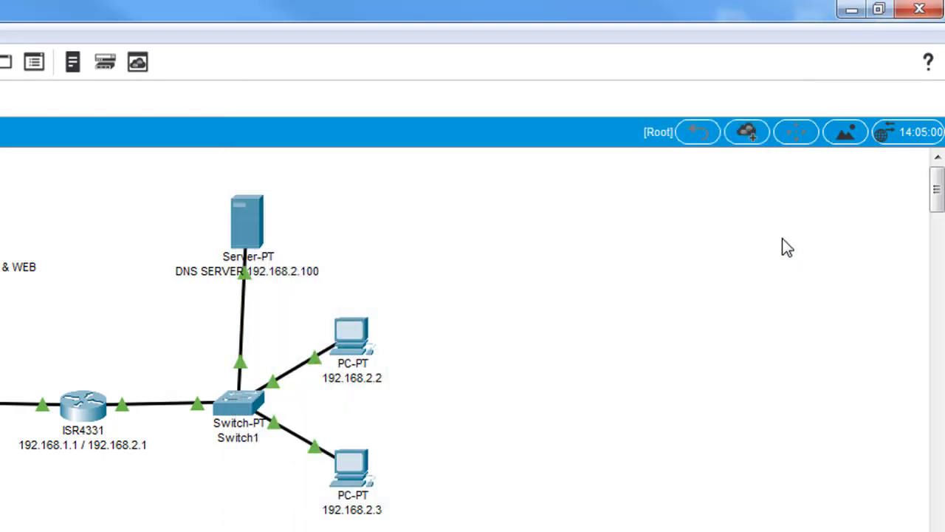
left_click_drag(0, 307, 180, 513)
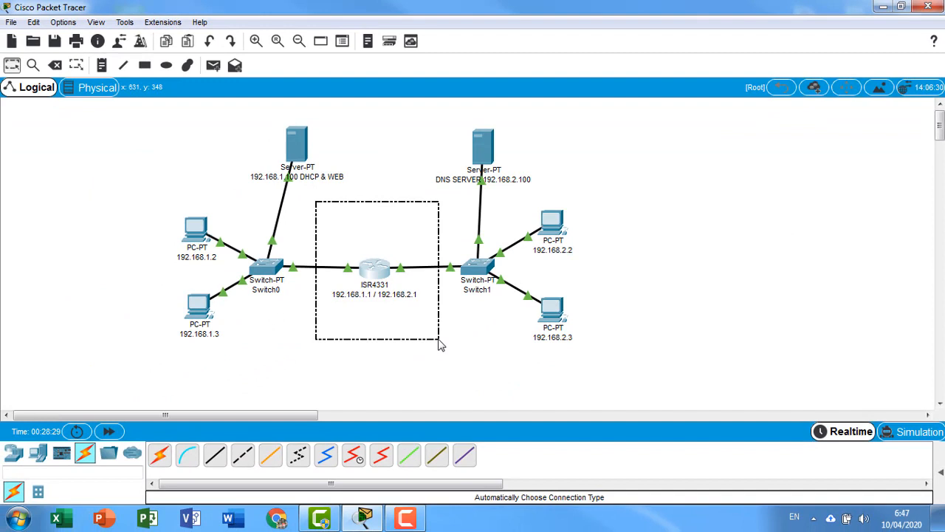
left_click_drag(440, 345, 437, 345)
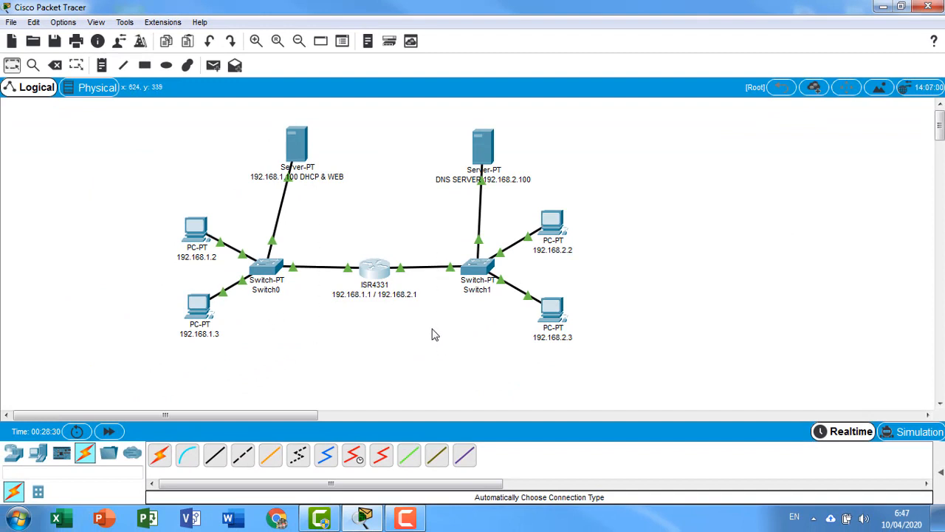
left_click_drag(141, 142, 262, 368)
left_click_drag(521, 136, 646, 389)
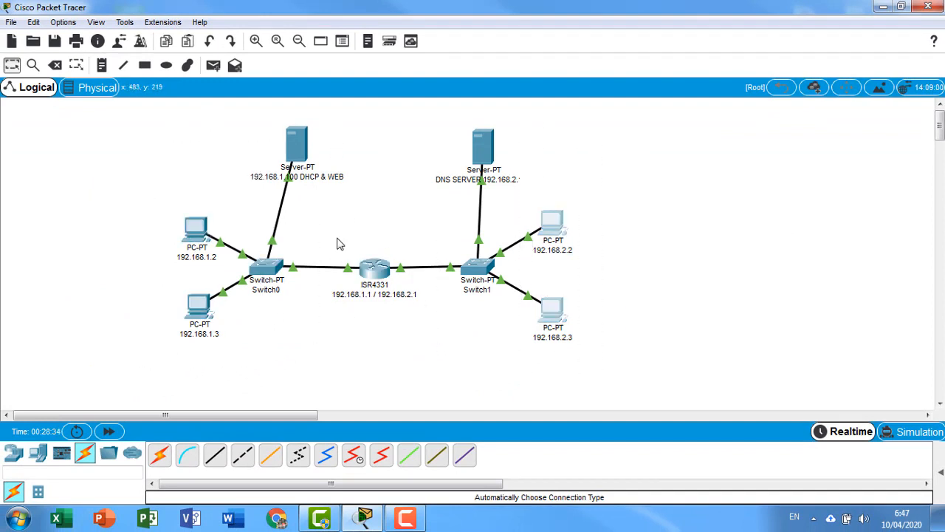
left_click_drag(326, 210, 450, 353)
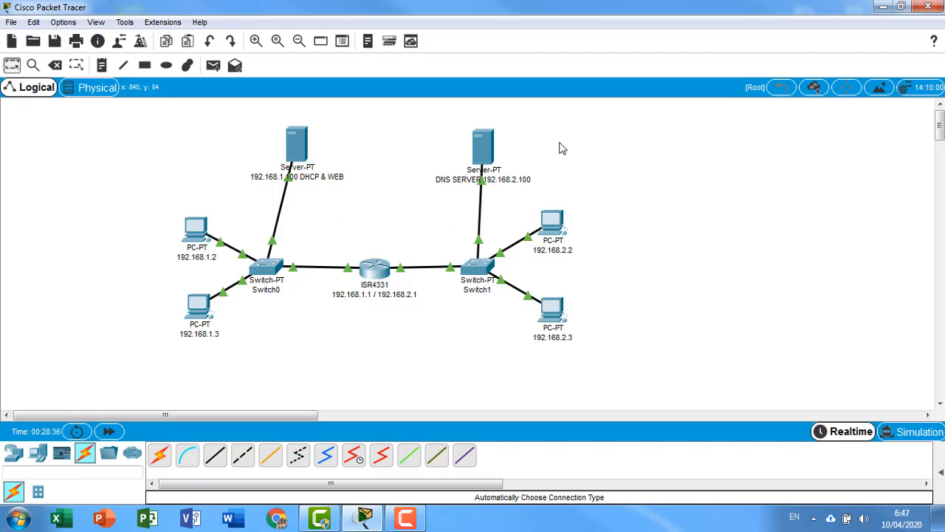
left_click_drag(421, 111, 600, 204)
left_click_drag(143, 183, 239, 390)
left_click_drag(436, 120, 570, 201)
left_click_drag(335, 231, 422, 338)
left_click_drag(133, 184, 227, 360)
left_click_drag(325, 232, 423, 330)
left_click_drag(418, 118, 622, 362)
left_click_drag(147, 201, 237, 390)
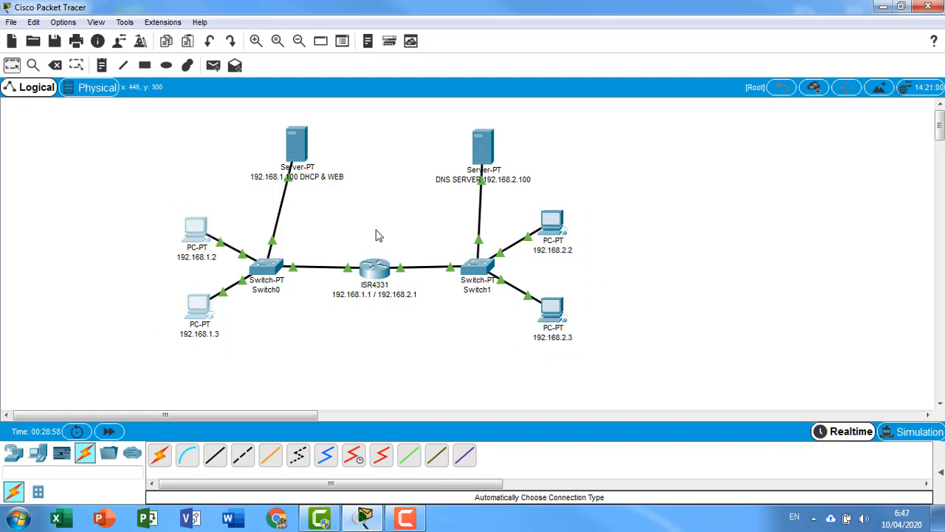
left_click_drag(433, 112, 559, 201)
left_click_drag(167, 103, 337, 378)
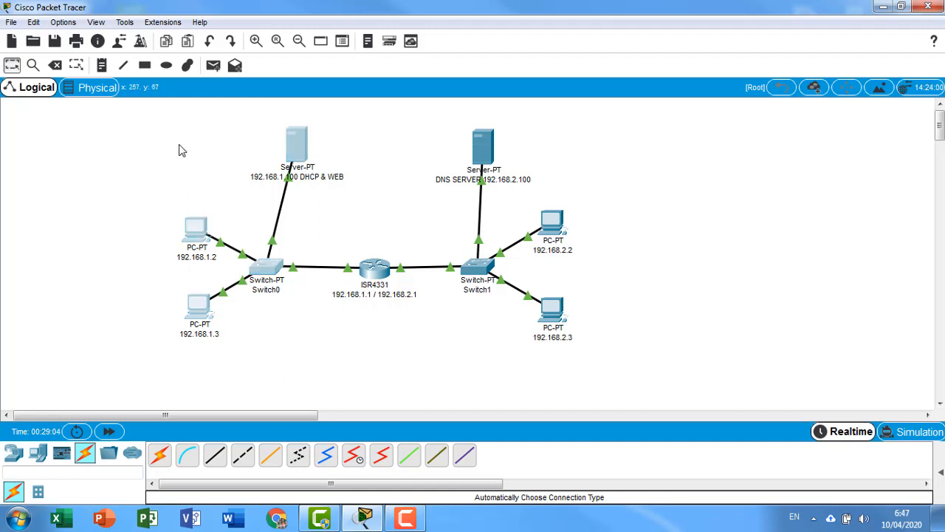
left_click(179, 145)
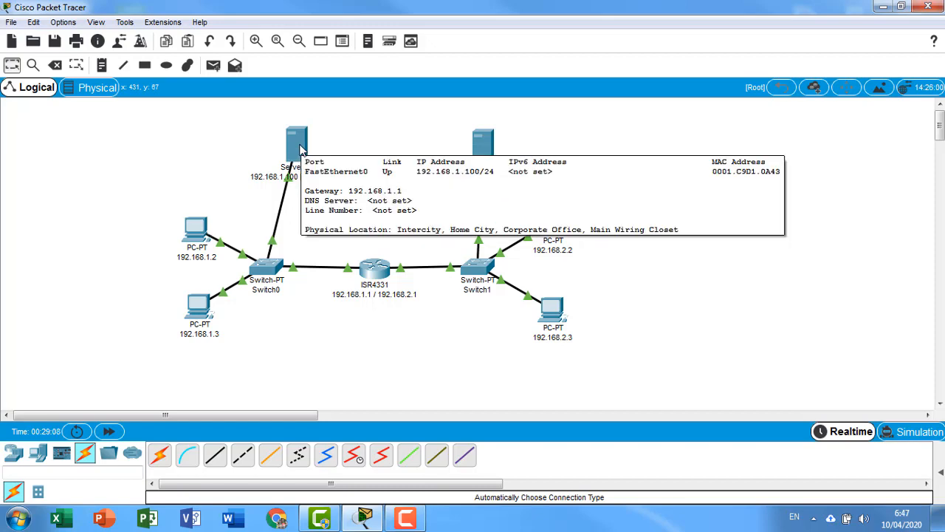
Step: Set the DNS server of the serverPool DHCP pool on the 192.168.1.100 DHCP & WEB server to 192.168.2.100
left_click(300, 149)
left_click_drag(426, 65, 608, 54)
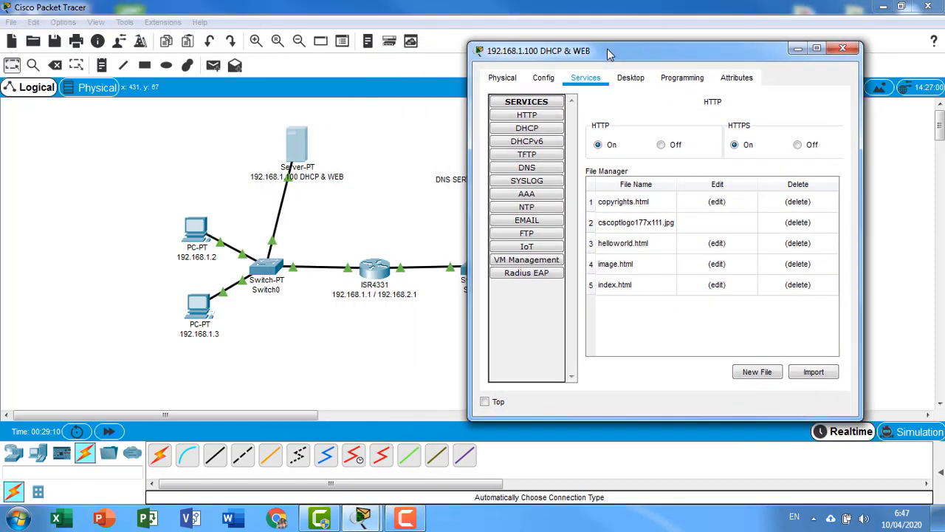
left_click(626, 76)
left_click(580, 80)
left_click(526, 128)
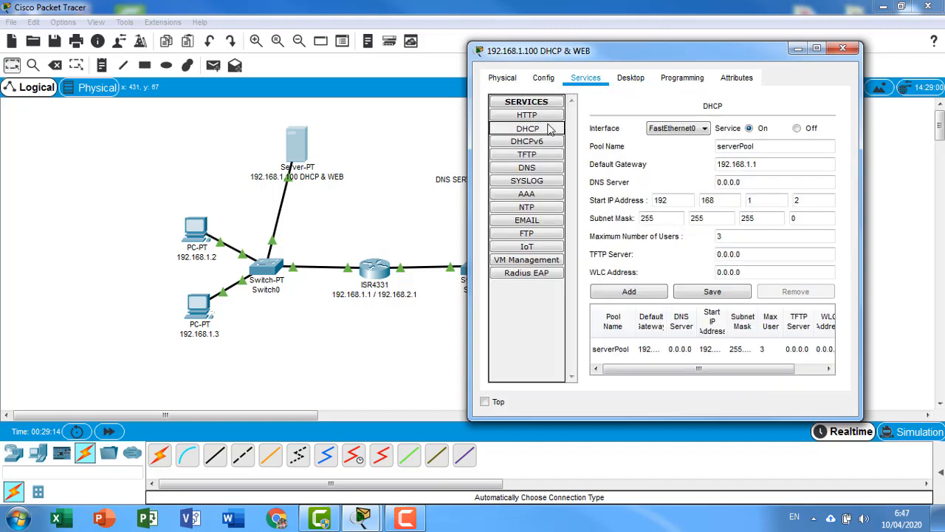
left_click(707, 344)
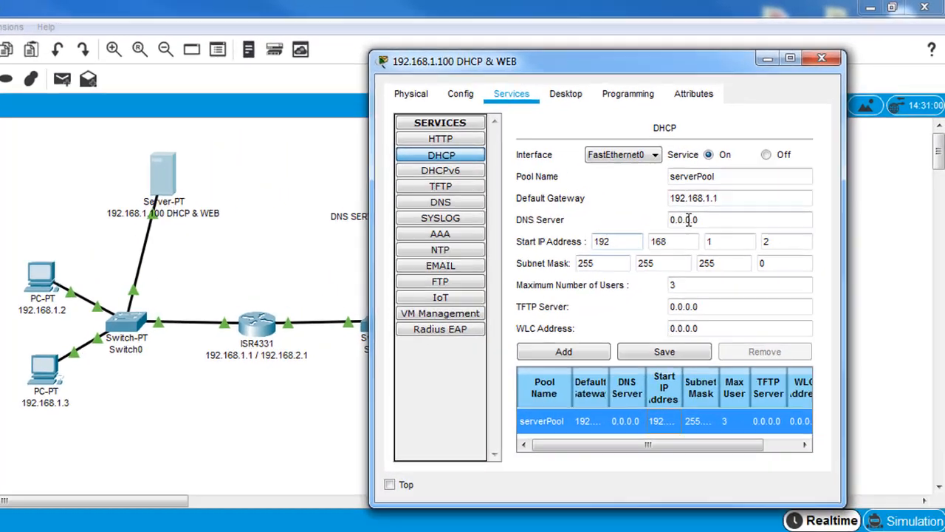
left_click_drag(735, 182, 653, 182)
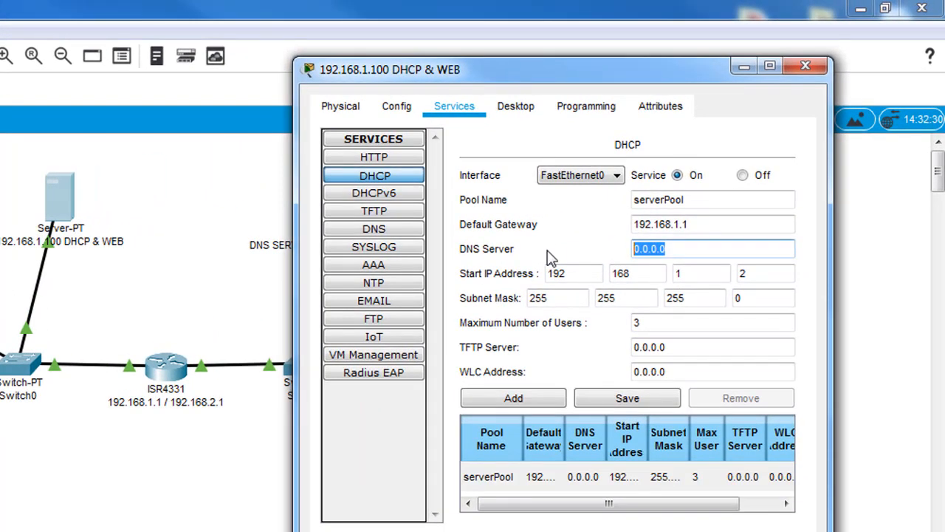
type("192.168.2.100")
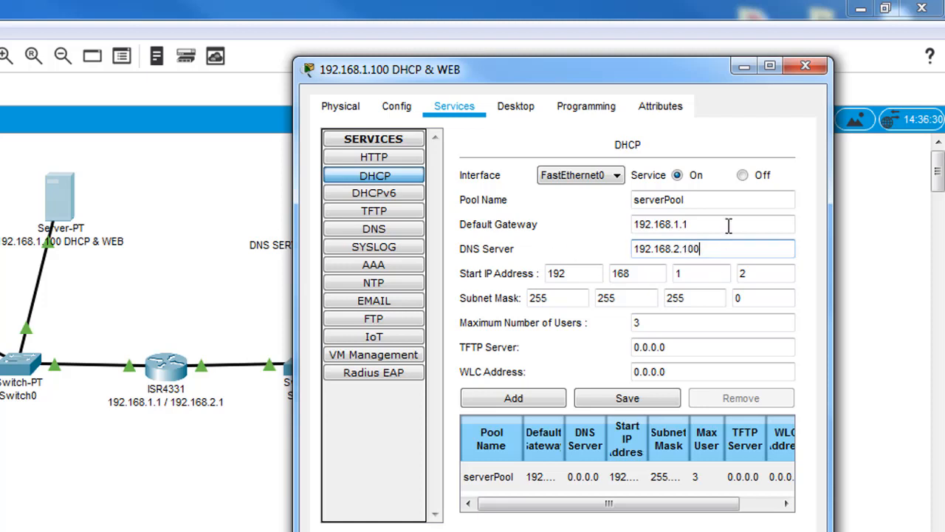
Step: Save the serverPool changes in the DHCP service and close the DHCP & WEB server's window
left_click_drag(728, 224, 617, 232)
left_click_drag(738, 251, 582, 235)
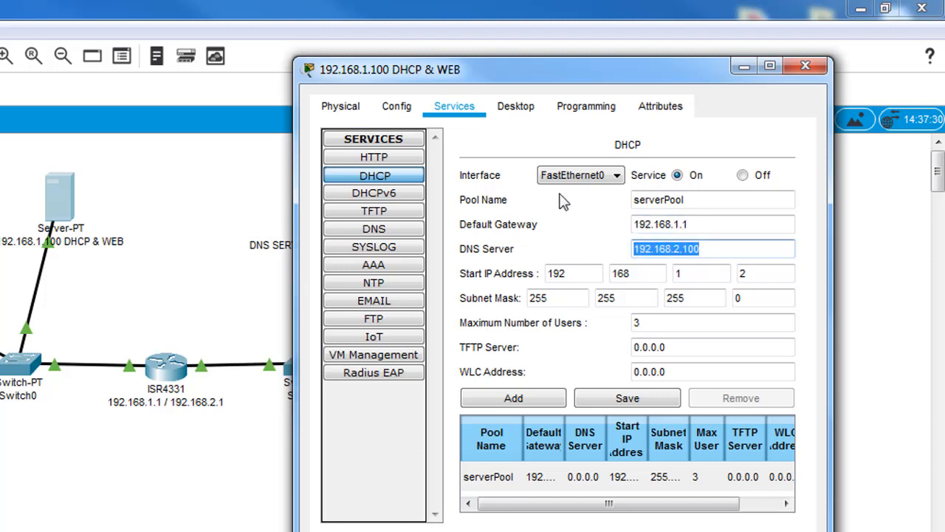
left_click_drag(555, 87, 644, 375)
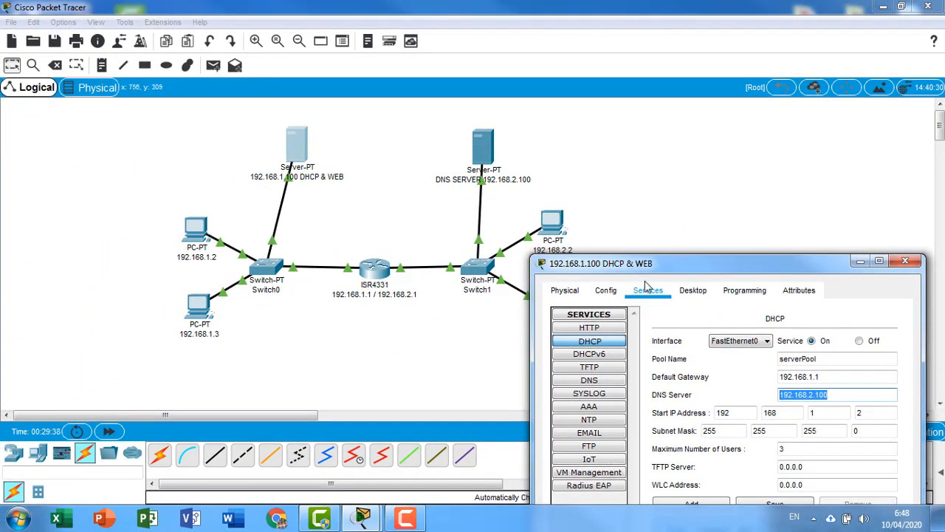
left_click_drag(662, 263, 660, 28)
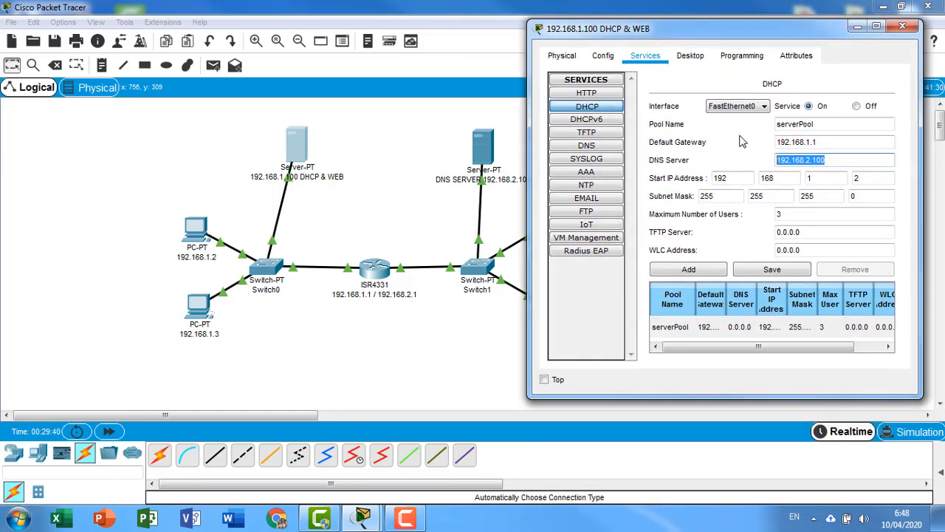
left_click(843, 159)
left_click_drag(844, 159, 725, 156)
left_click(814, 142)
left_click_drag(815, 142, 734, 145)
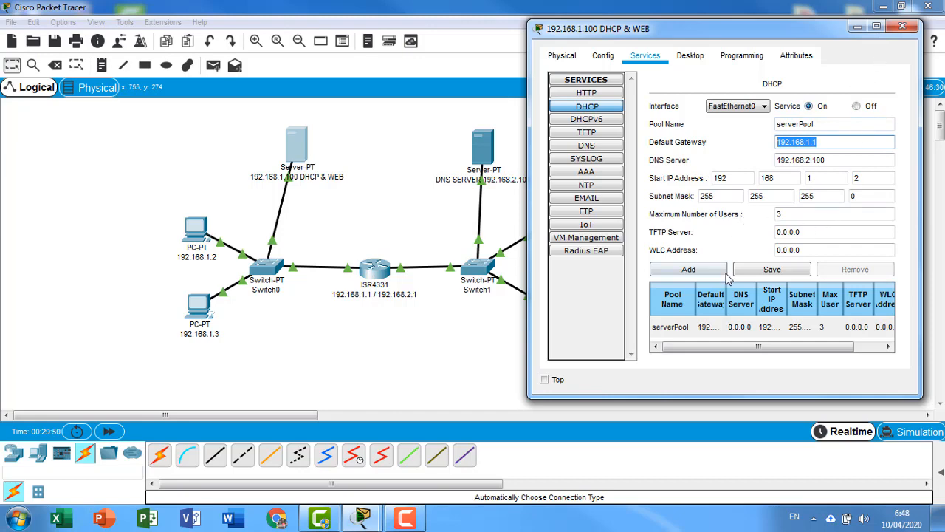
left_click(767, 277)
left_click(766, 278)
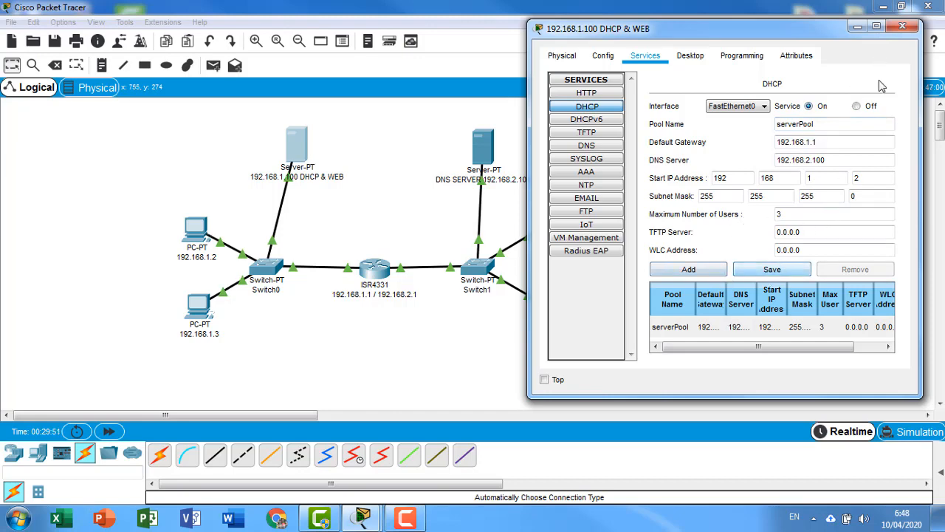
left_click(901, 26)
Step: Renew the DHCP lease of PC 192.168.1.2 by switching its IP configuration to Static and back to DHCP, and close its window
left_click(198, 235)
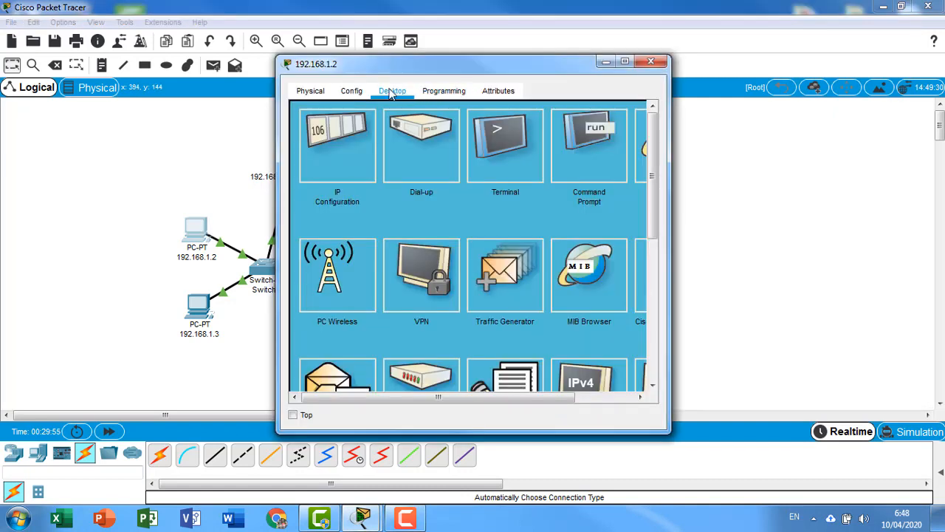
left_click(330, 139)
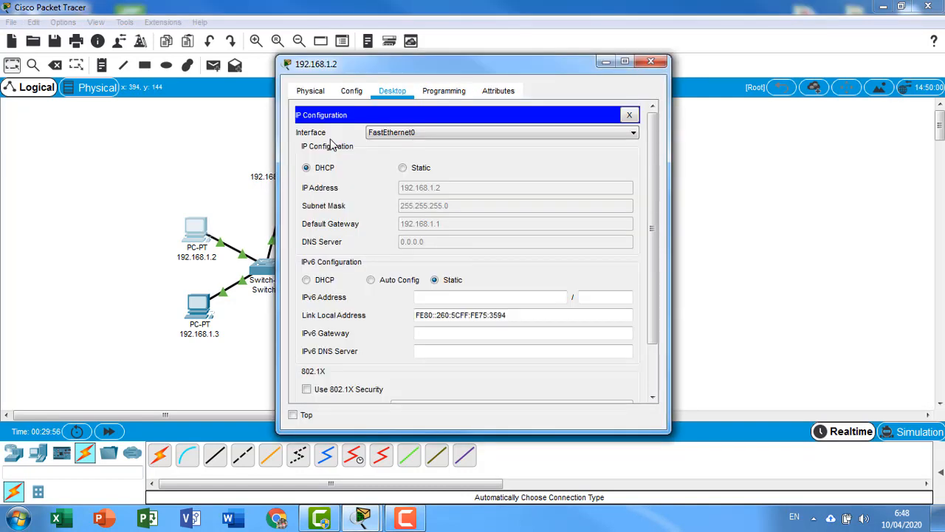
left_click(420, 169)
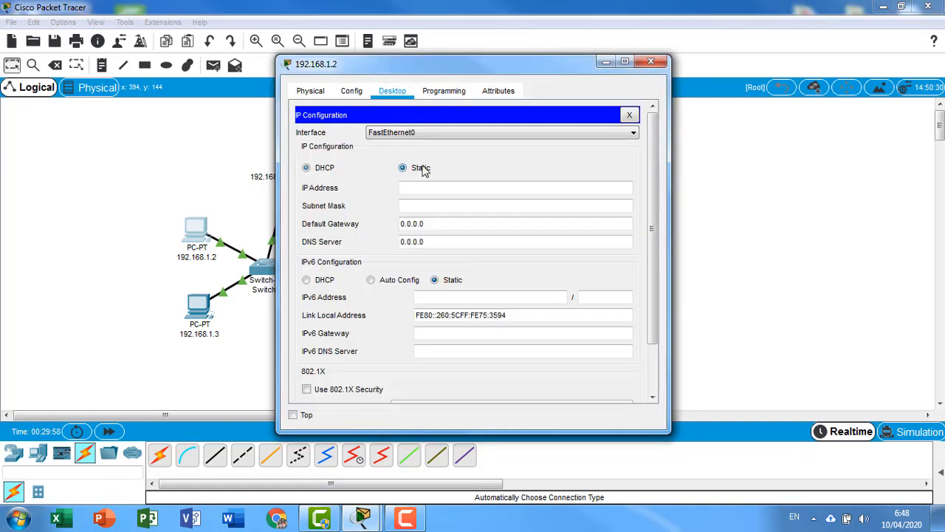
left_click(307, 168)
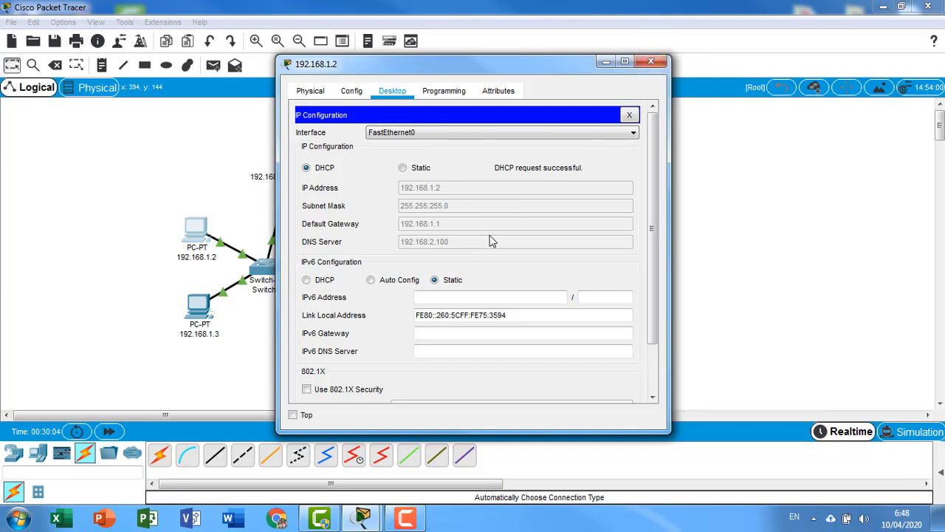
left_click(650, 62)
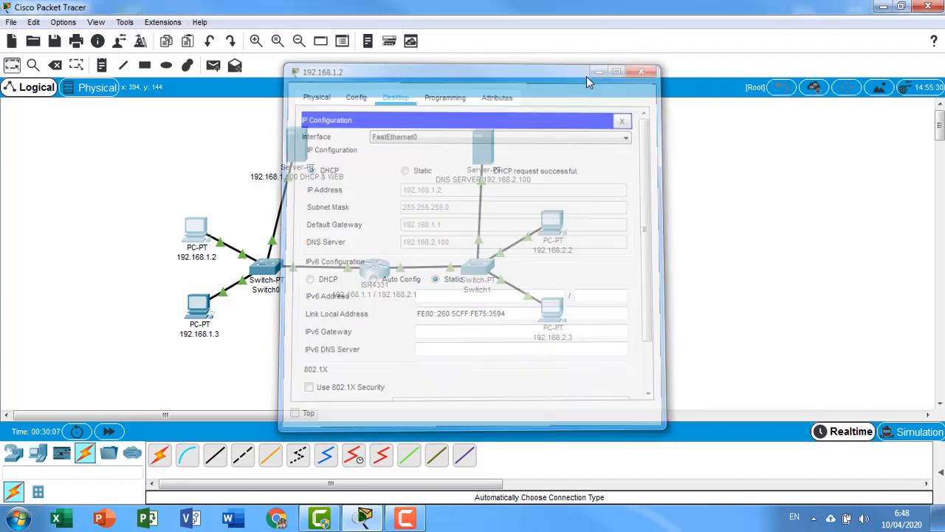
Step: Renew the DHCP lease of PC 192.168.1.3 by switching its IP configuration to Static and back to DHCP, and close its window
left_click(198, 305)
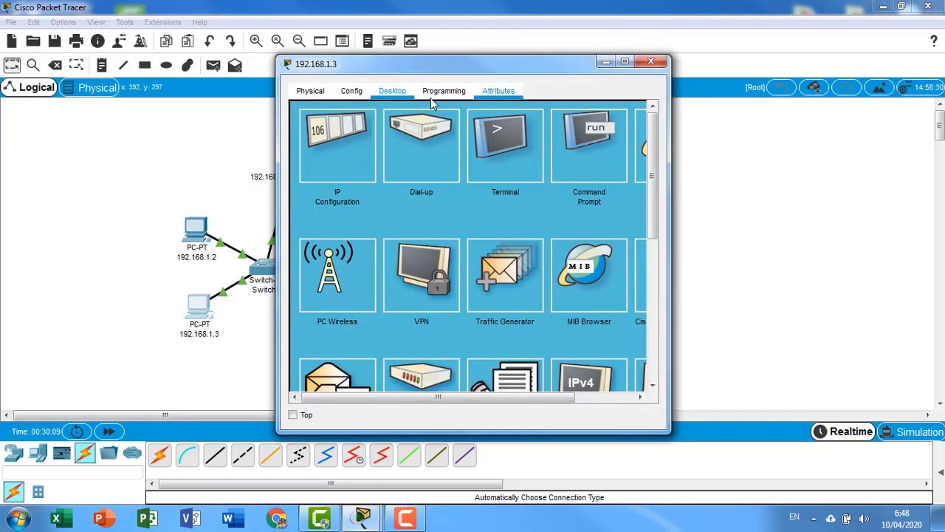
left_click(323, 168)
left_click_drag(411, 69, 590, 61)
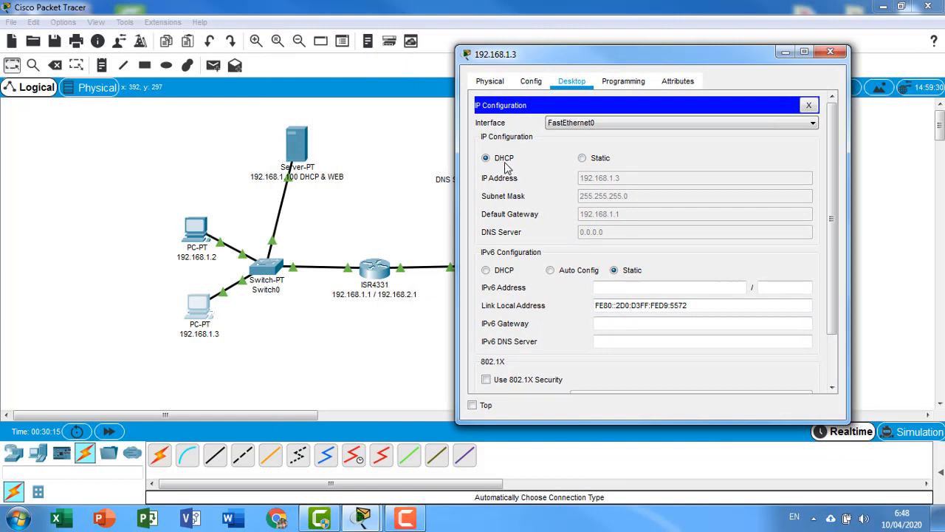
left_click(595, 160)
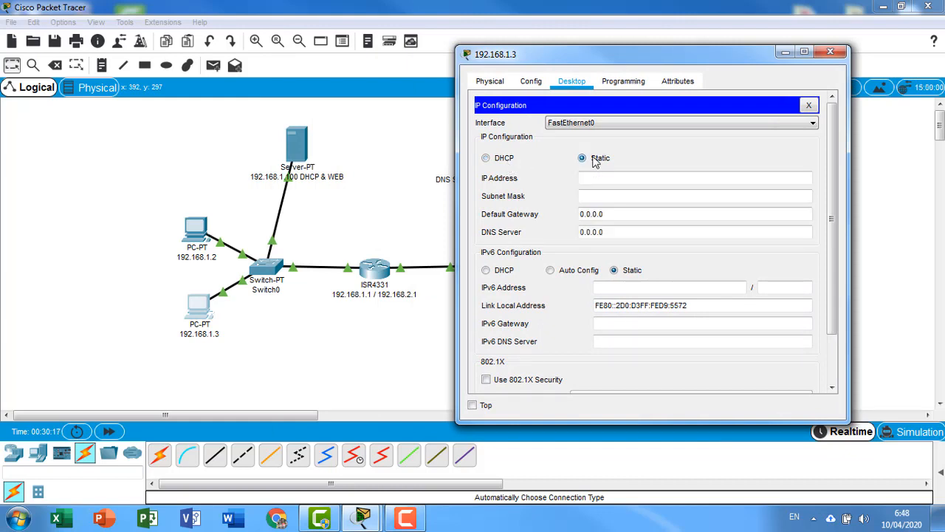
left_click(486, 159)
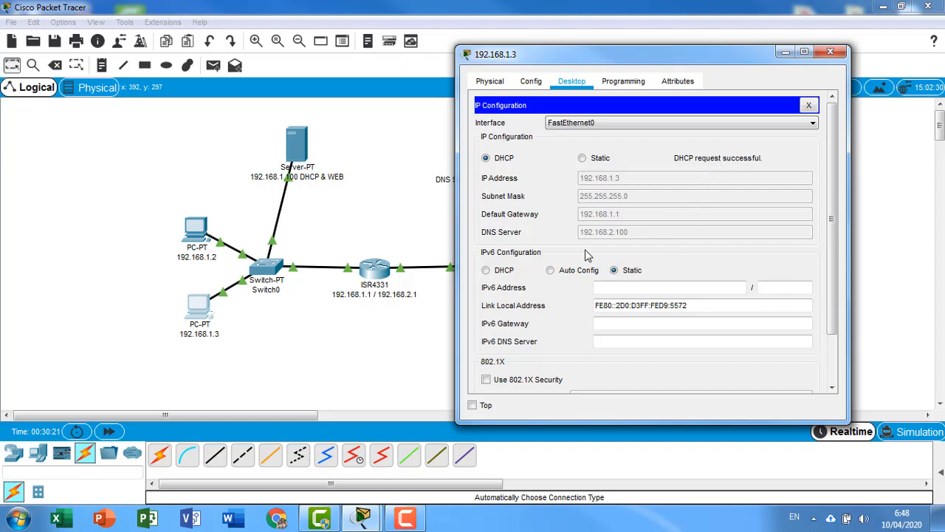
left_click(830, 51)
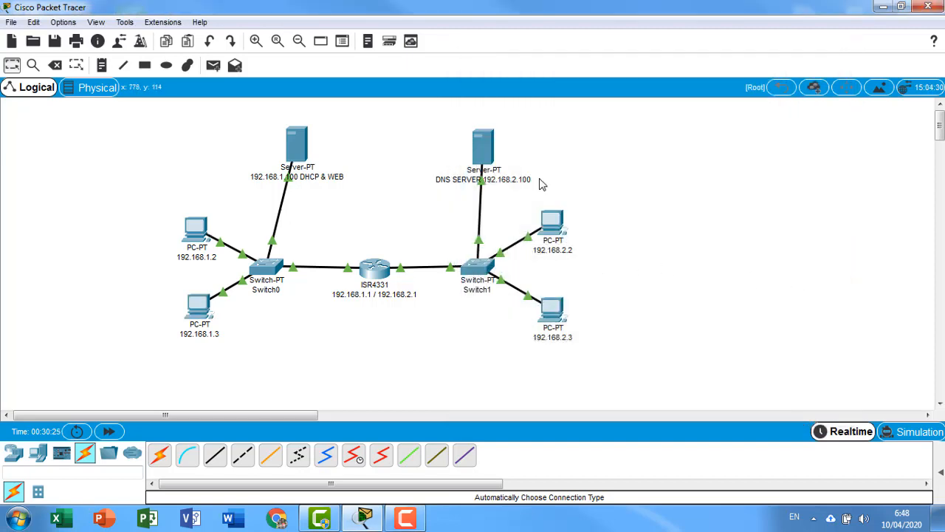
Step: Set the DNS server in the static IP configuration of PC 192.168.2.2 to 192.168.2.100 and close its window
left_click_drag(530, 186, 619, 361)
left_click(617, 235)
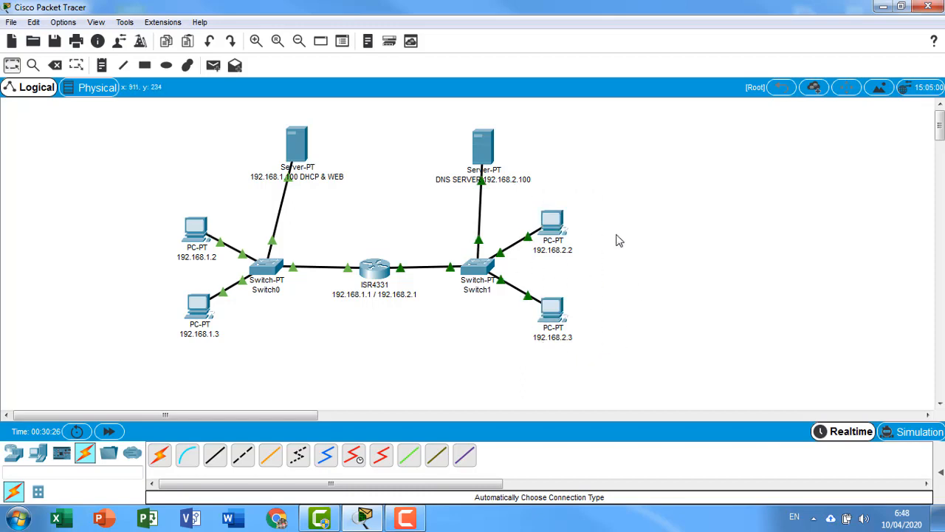
left_click(554, 225)
left_click(336, 137)
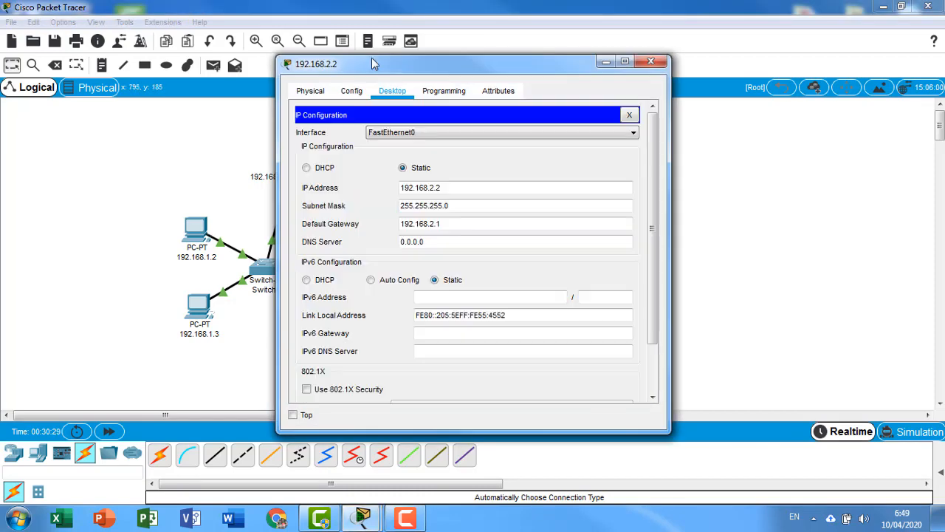
left_click_drag(371, 68, 607, 45)
left_click_drag(673, 218, 559, 210)
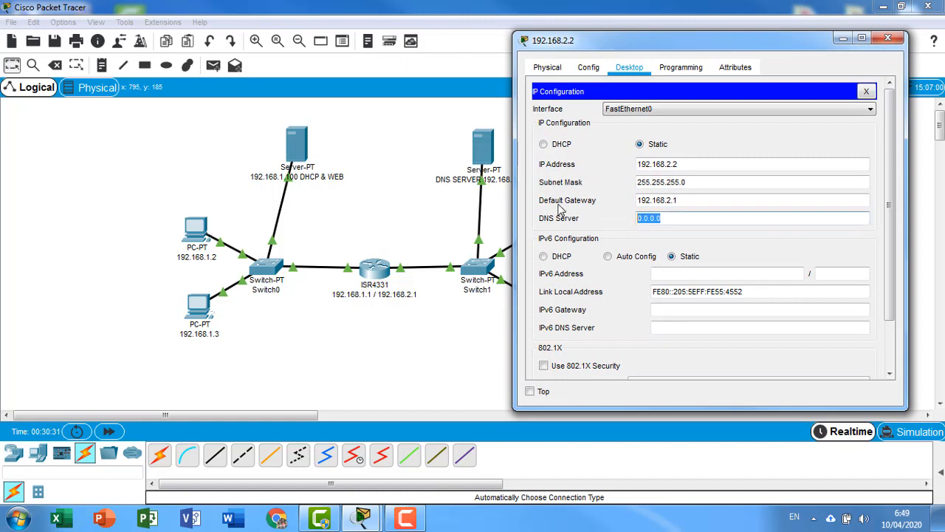
type("192.168.2.100")
left_click(887, 37)
Step: Set the DNS server in the static IP configuration of PC 192.168.2.3 to 192.168.2.100 and close its window
left_click(561, 296)
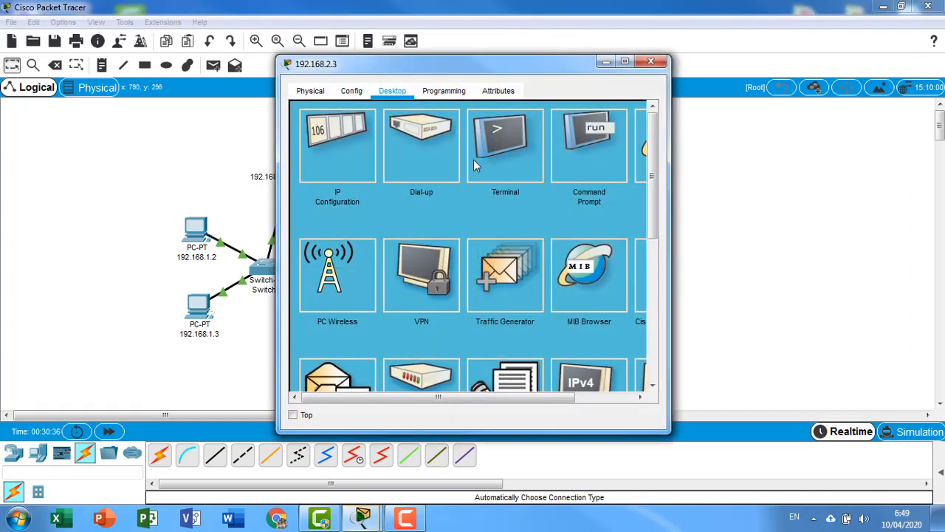
left_click(348, 166)
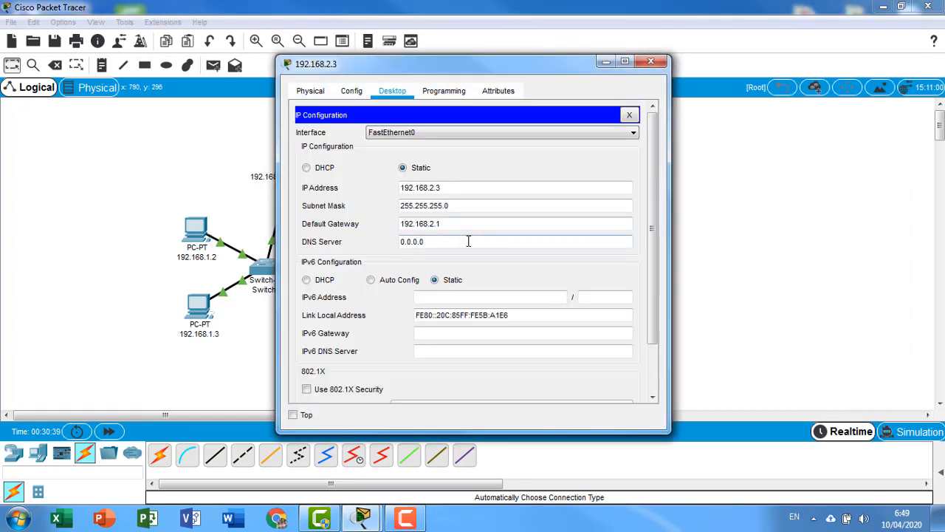
left_click_drag(467, 238, 362, 237)
type("192.168.2.100")
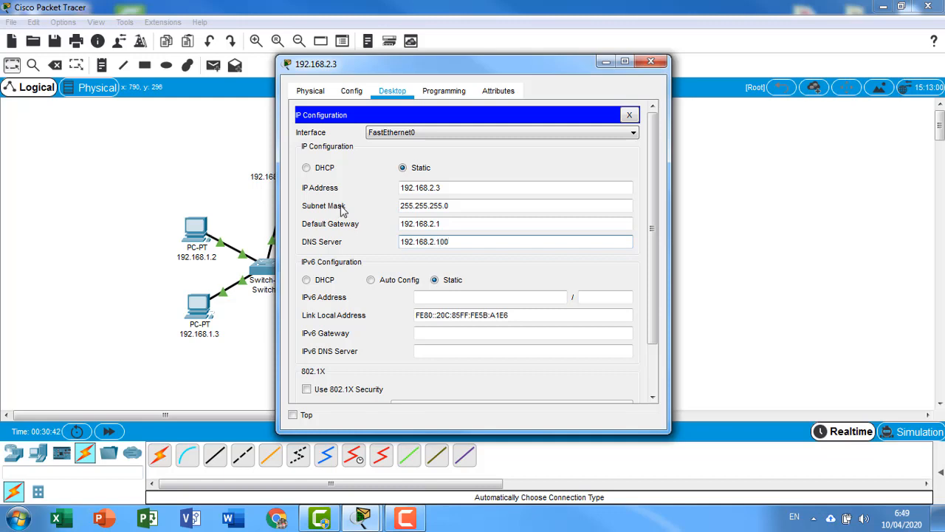
left_click_drag(454, 189, 376, 190)
left_click_drag(454, 224, 379, 226)
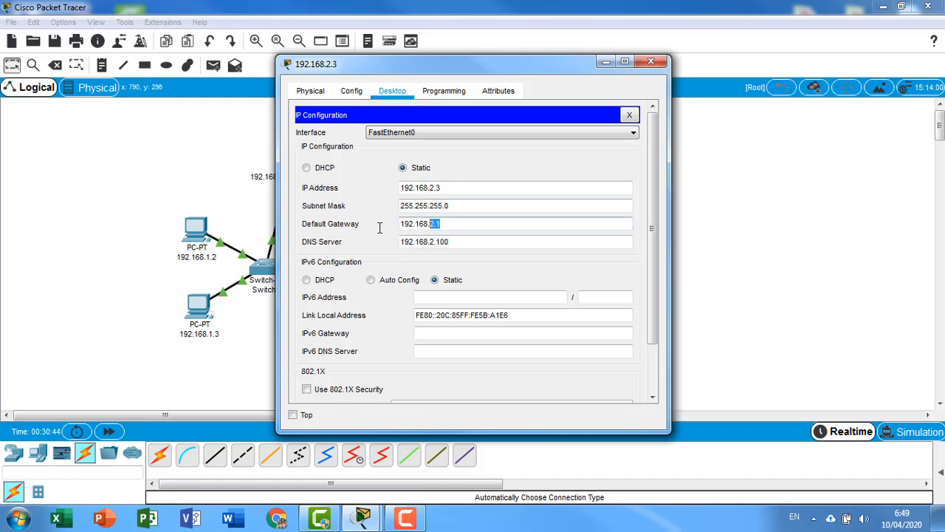
left_click_drag(476, 241, 368, 241)
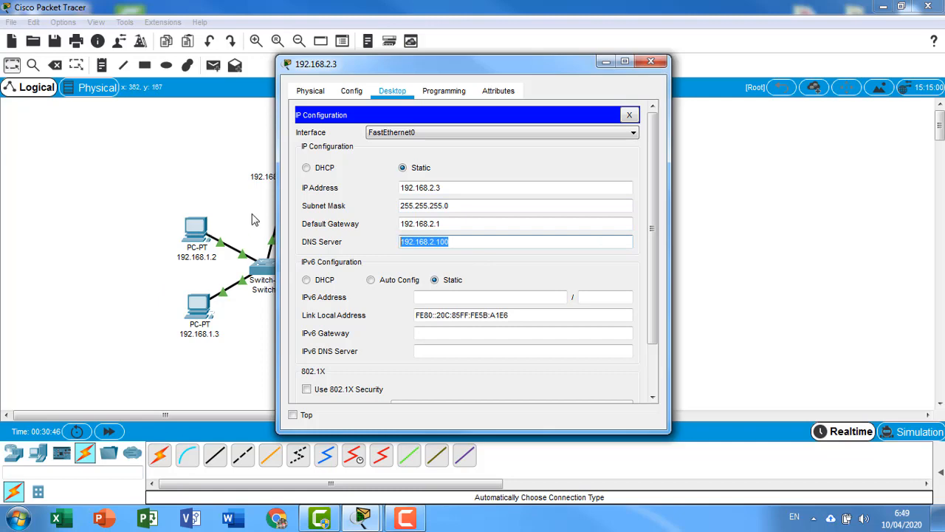
left_click(651, 61)
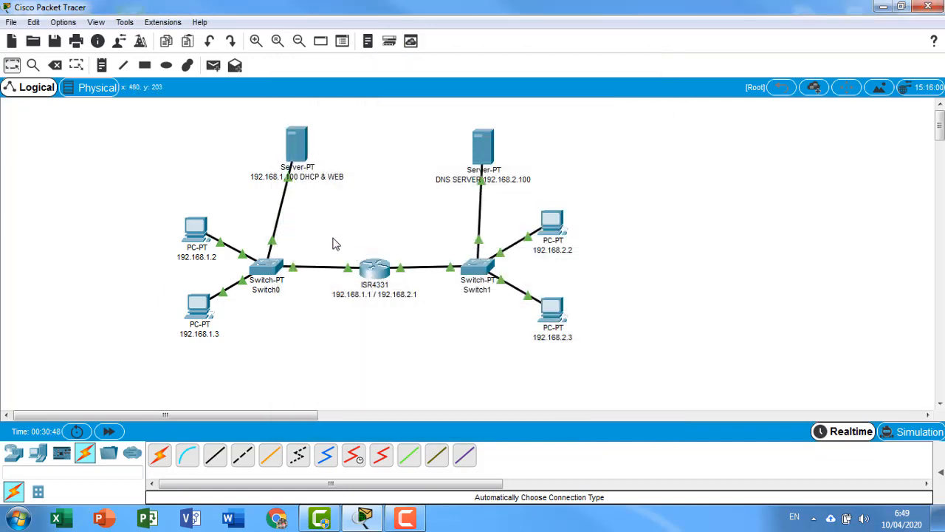
left_click_drag(316, 224, 446, 356)
left_click(663, 256)
left_click_drag(416, 100, 554, 219)
left_click(198, 316)
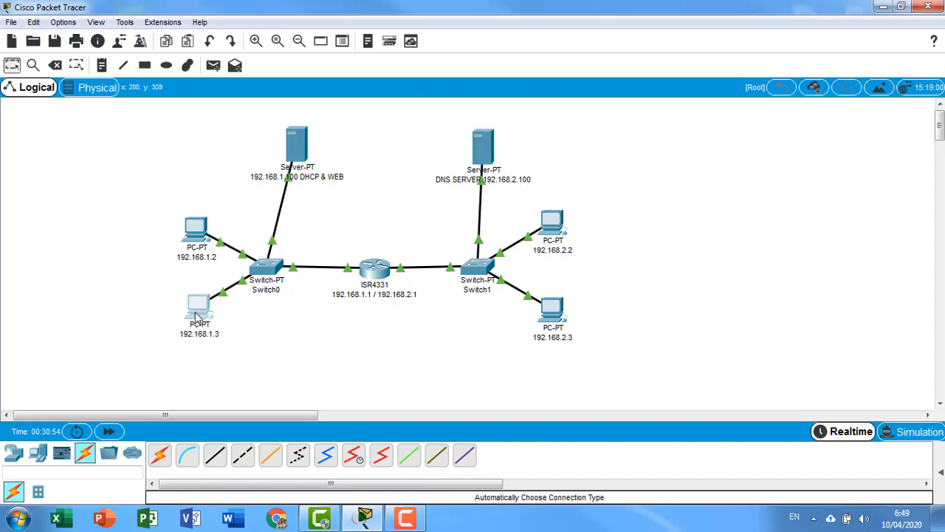
left_click_drag(415, 77, 204, 40)
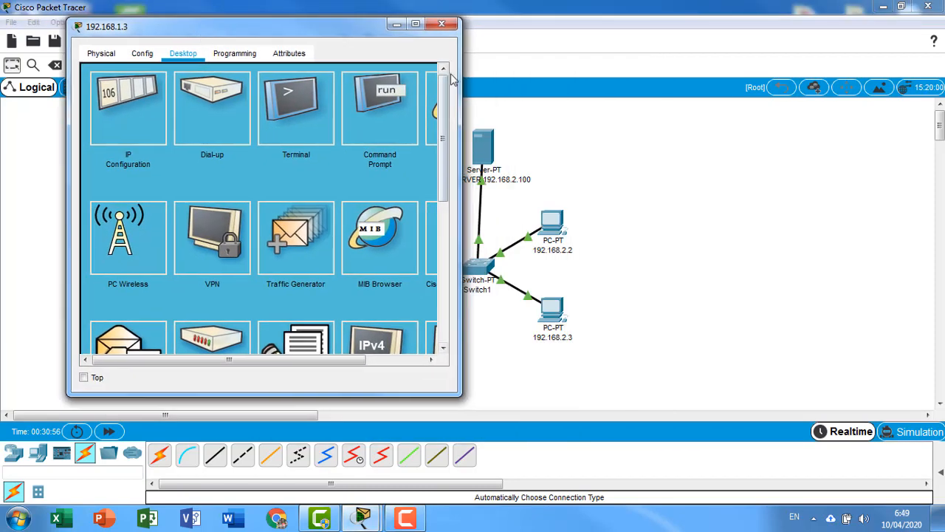
left_click_drag(462, 74, 539, 74)
left_click(466, 118)
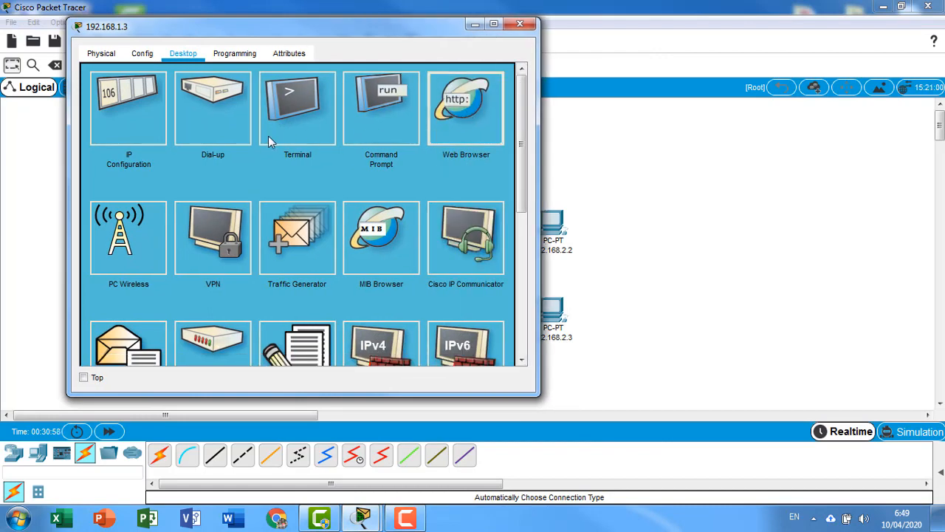
left_click(207, 95)
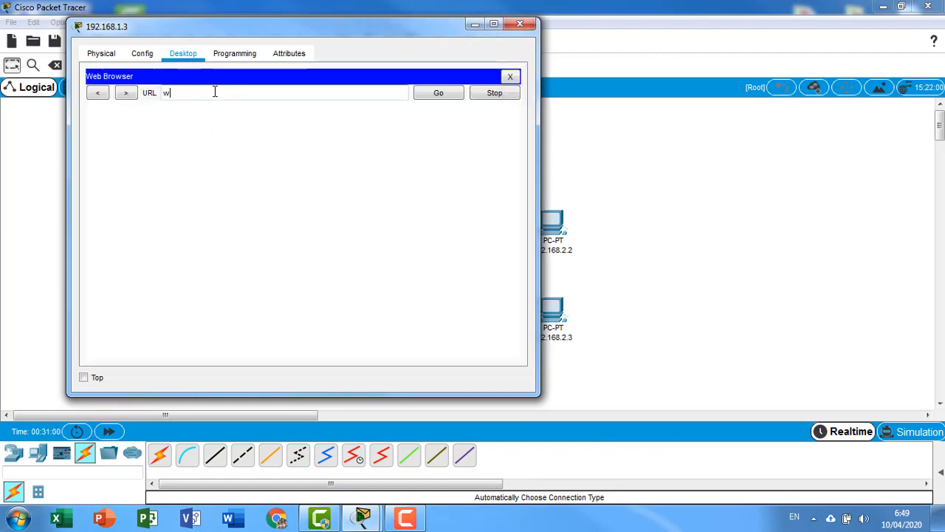
type("www.jaringan.com")
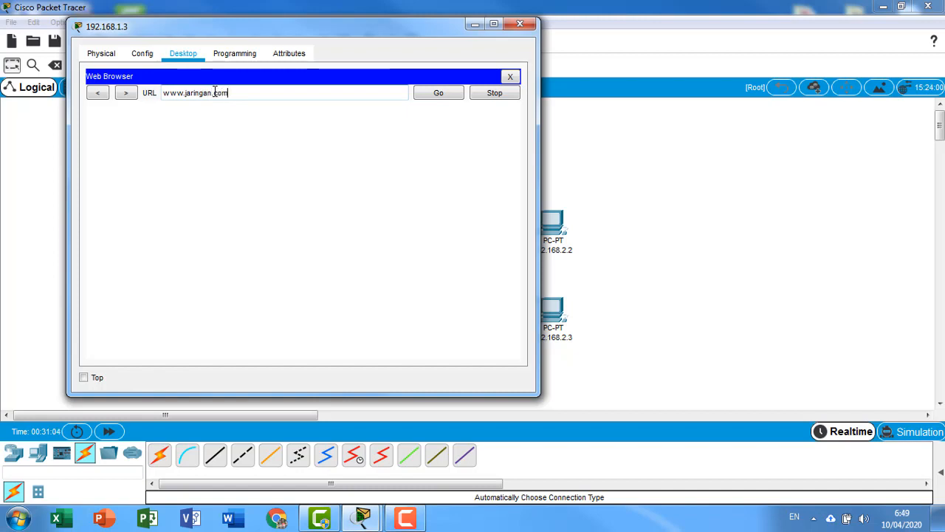
left_click(448, 97)
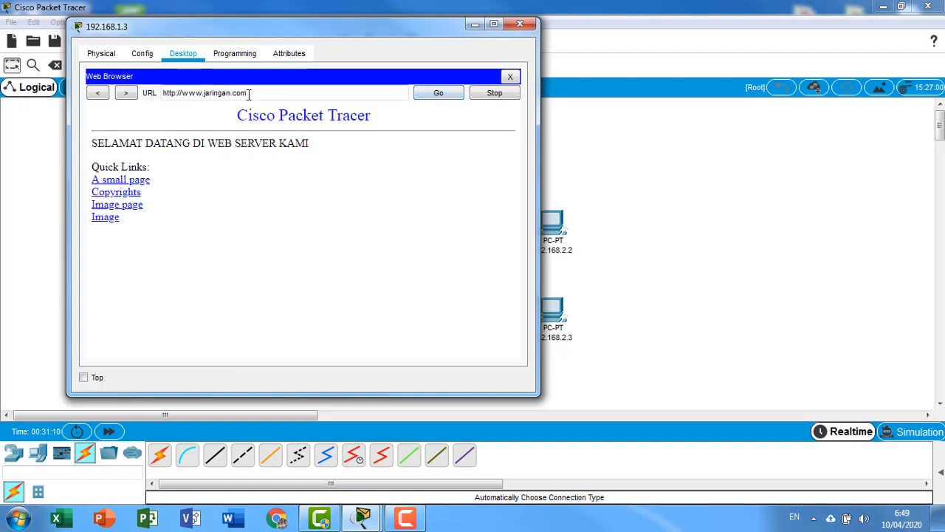
Step: Move the browser window of PC 192.168.1.3 aside to view the topology's two servers, and close the window
left_click_drag(245, 92, 83, 75)
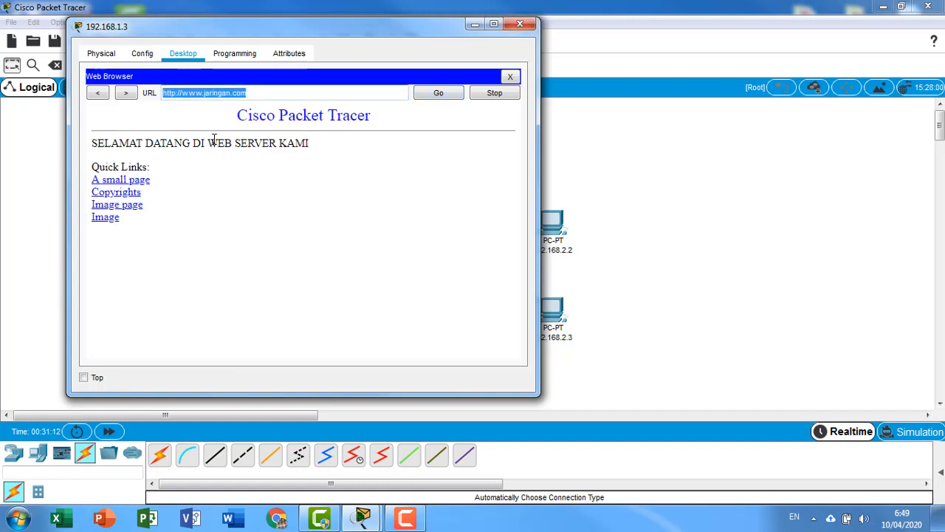
left_click_drag(258, 28, 249, 331)
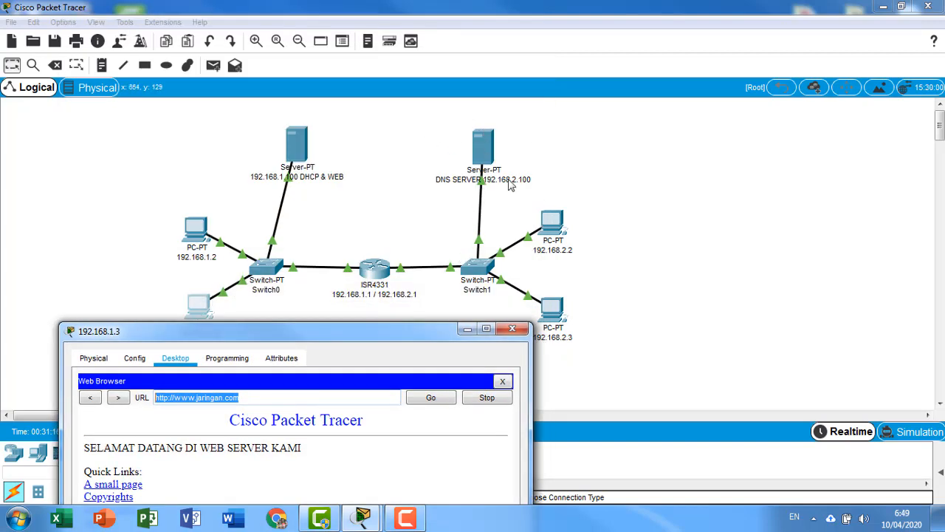
left_click_drag(251, 329, 232, 250)
left_click_drag(227, 187, 215, 164)
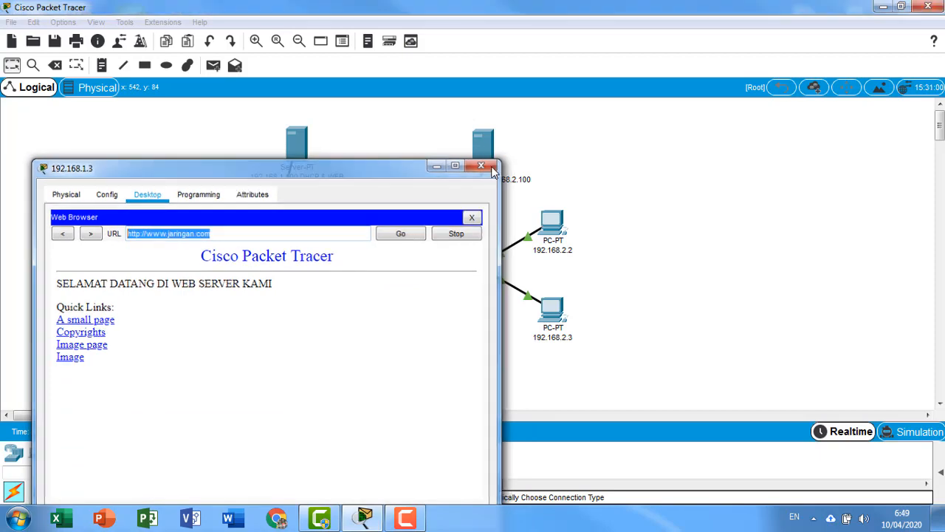
left_click(490, 164)
left_click(555, 312)
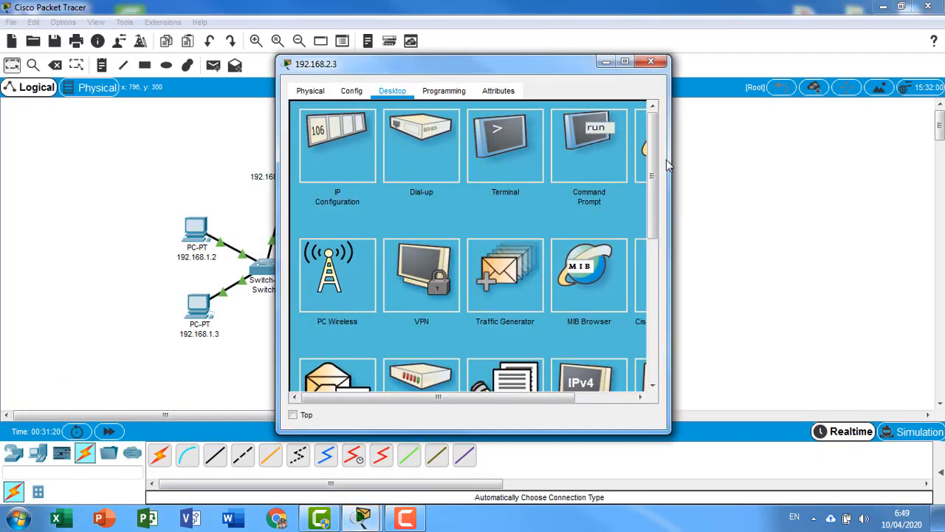
left_click_drag(672, 150, 800, 141)
left_click(730, 144)
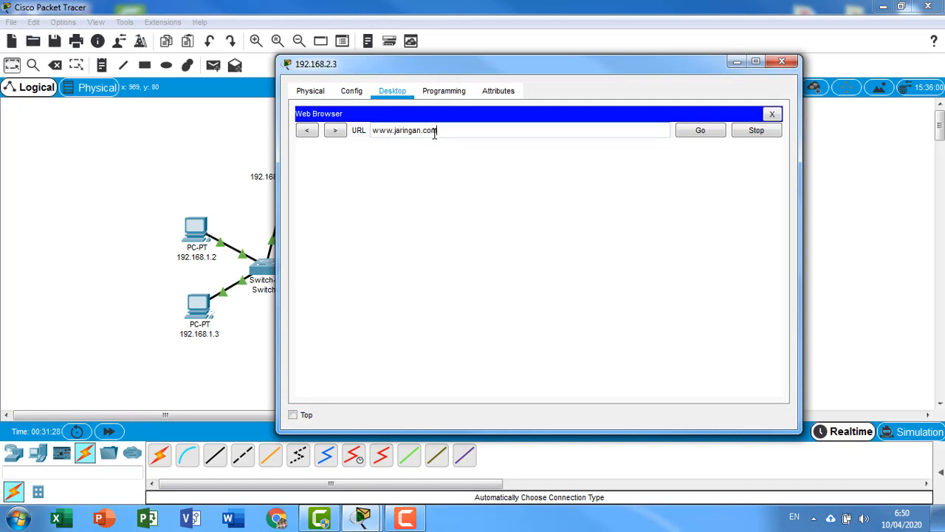
left_click(710, 130)
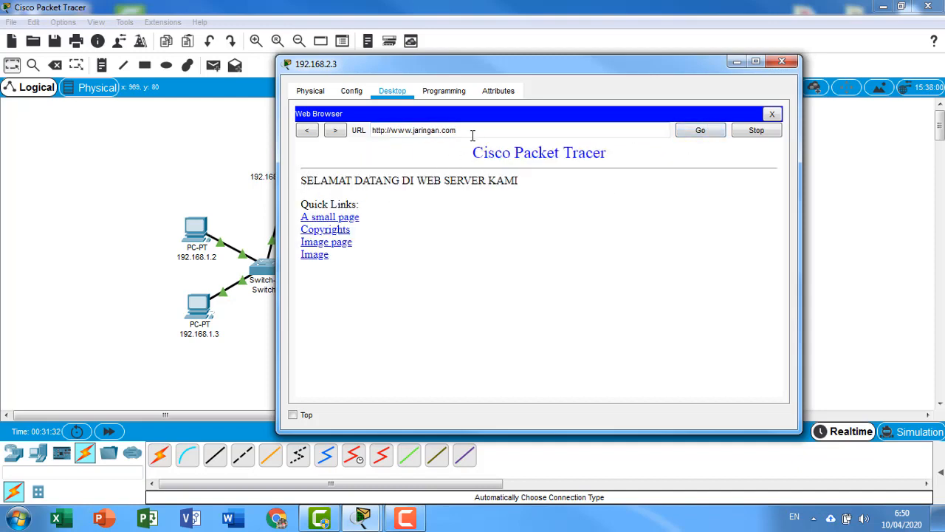
left_click_drag(472, 135, 373, 132)
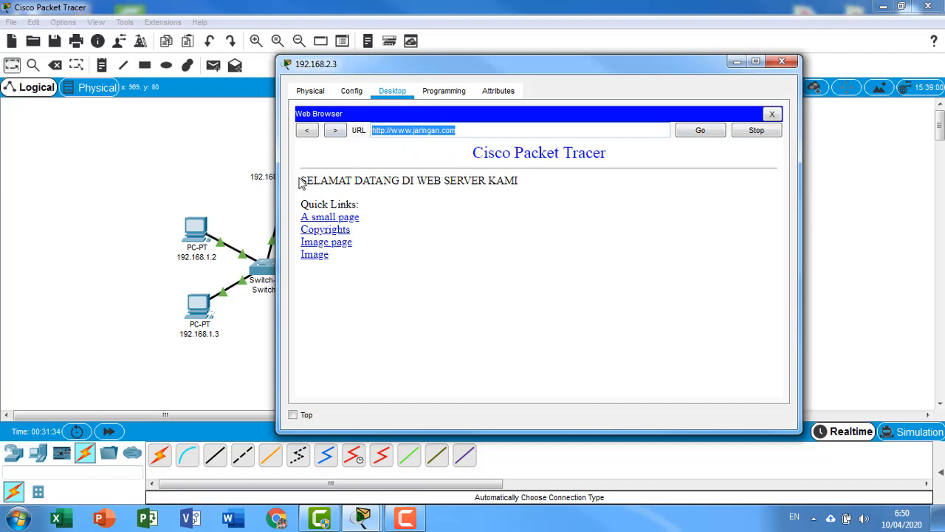
left_click_drag(301, 182, 616, 207)
left_click_drag(478, 134, 328, 131)
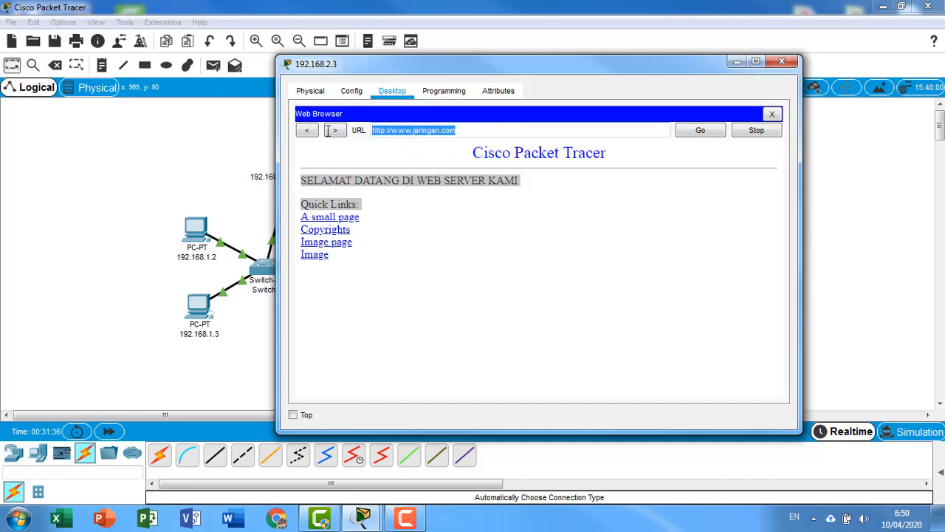
left_click(782, 61)
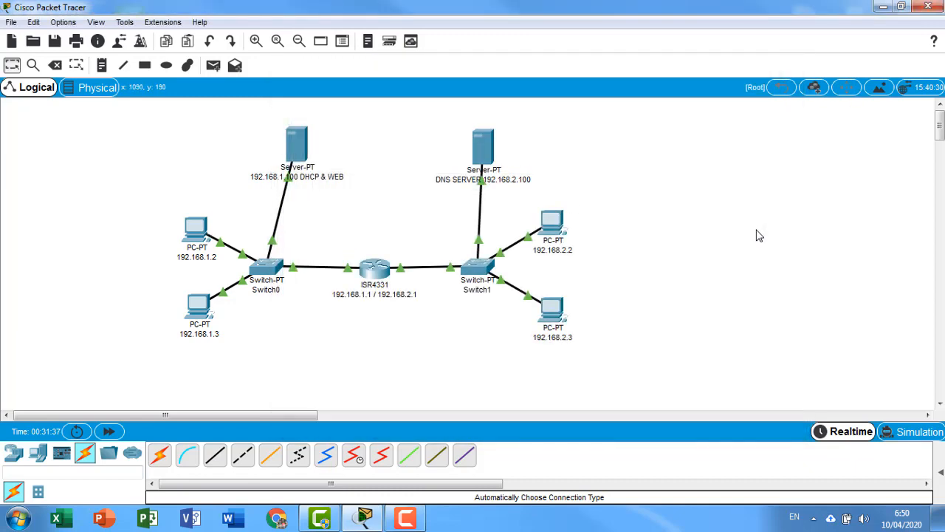
Step: Move the DNS server 192.168.2.100 slightly closer to the DHCP & WEB server in the topology
left_click_drag(485, 151, 462, 155)
left_click_drag(319, 240, 452, 354)
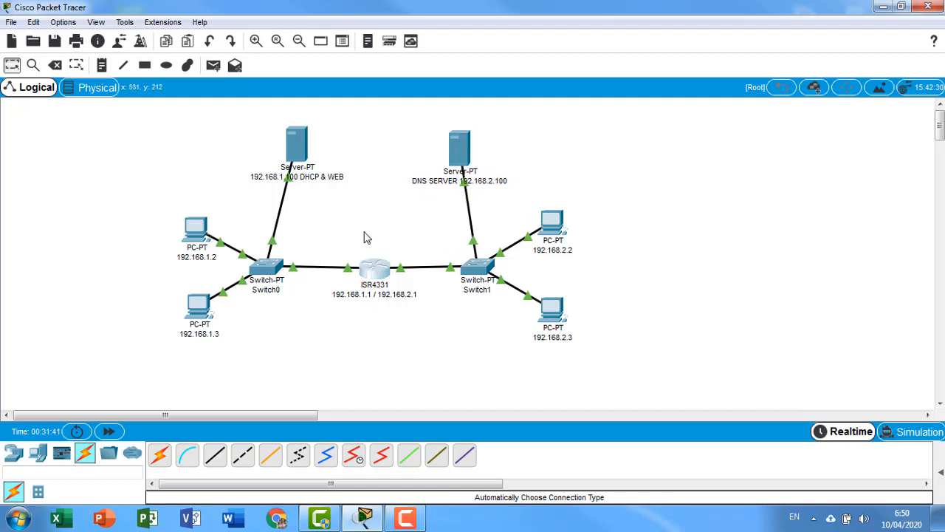
left_click_drag(372, 180, 214, 107)
left_click_drag(209, 105, 374, 208)
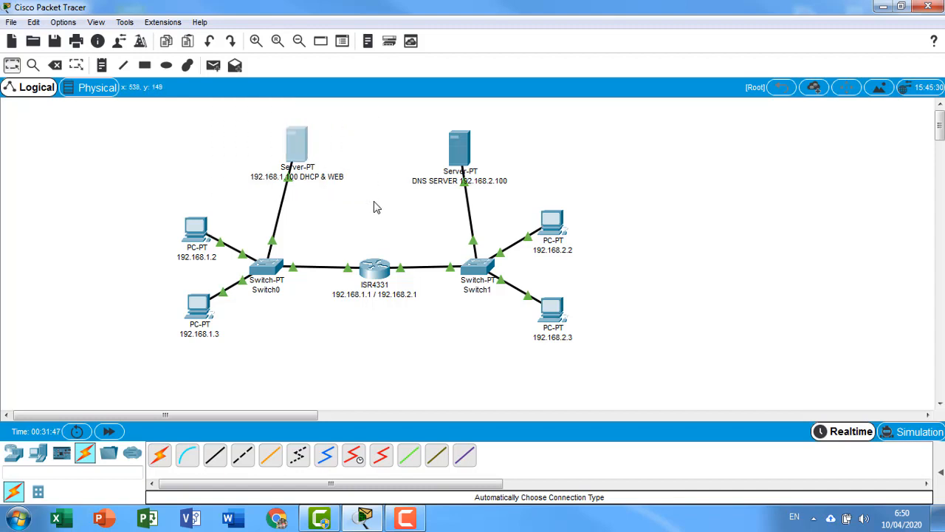
left_click(372, 207)
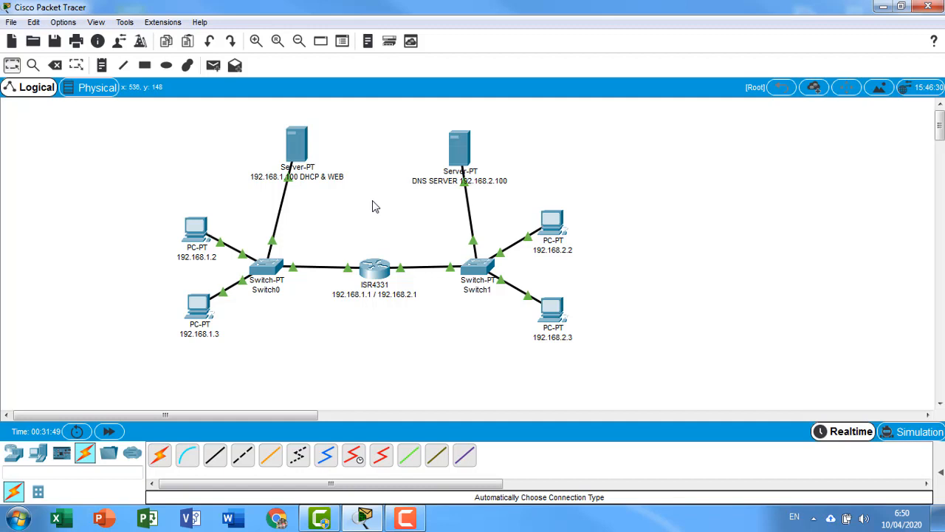
left_click_drag(397, 98, 520, 209)
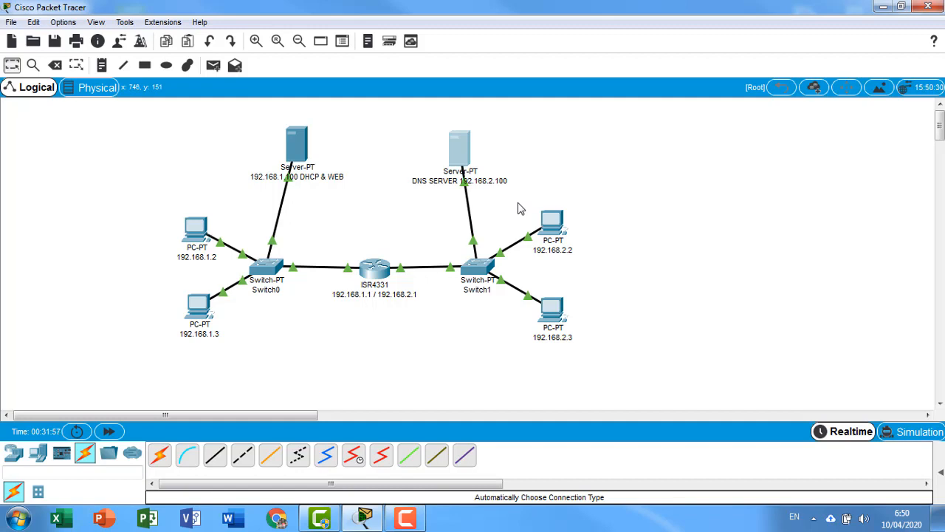
left_click(621, 171)
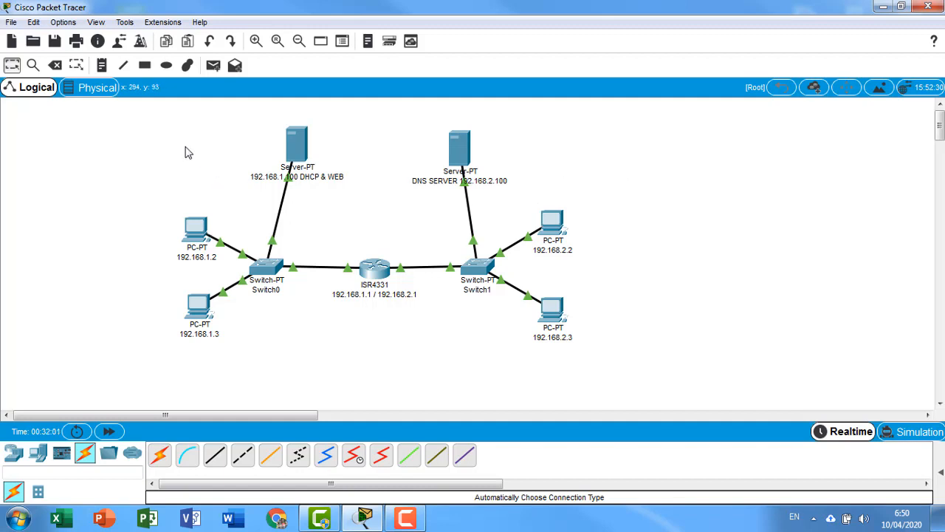
left_click_drag(133, 112, 622, 379)
key("F10")
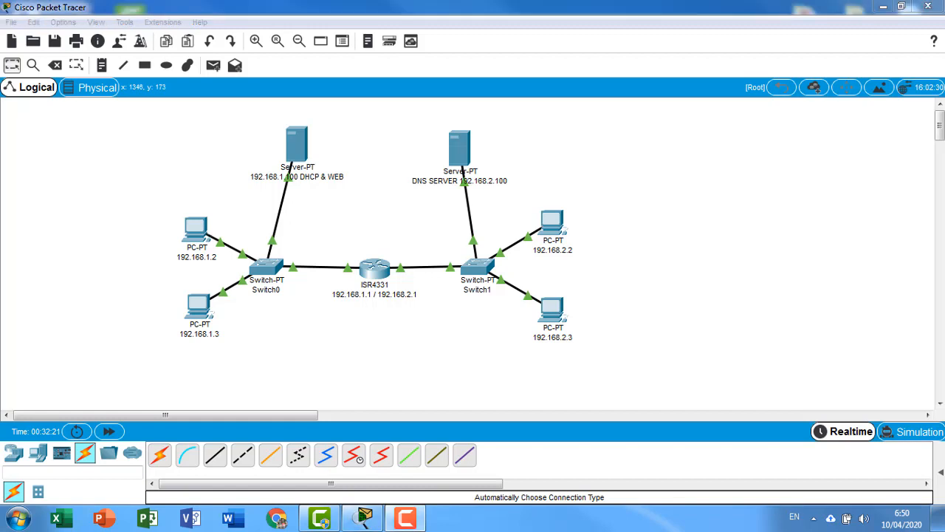